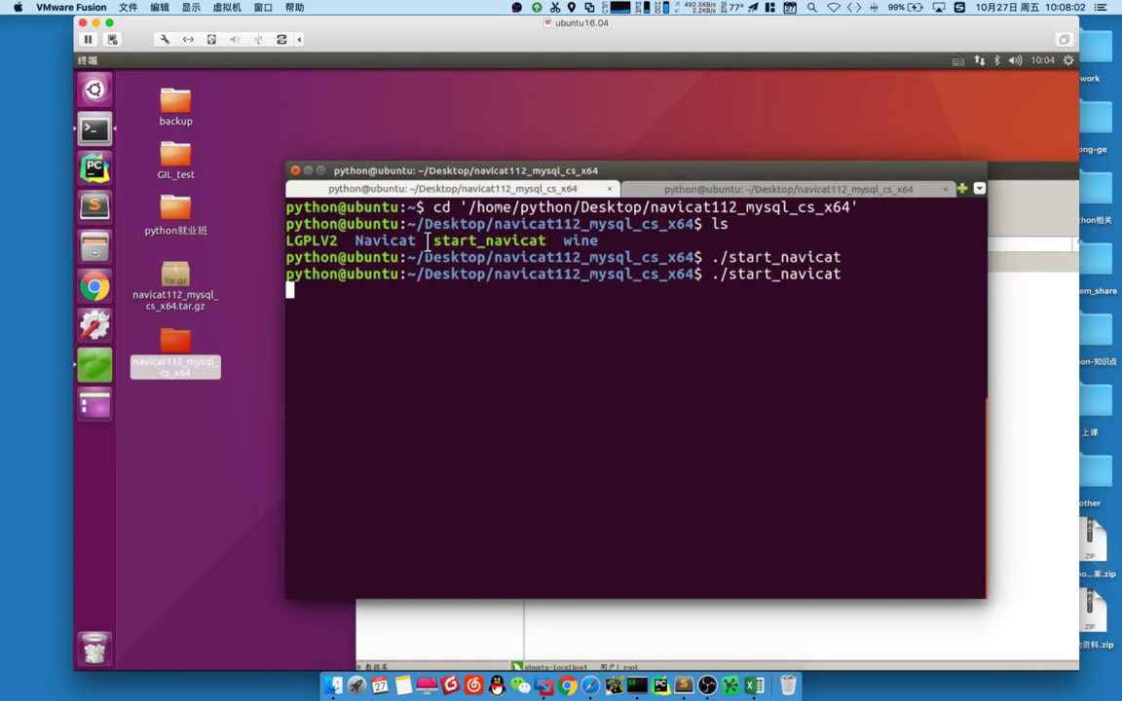
- Highlight the start_navicat name in the file listing and the command in the terminal
double_click(489, 240)
click(705, 224)
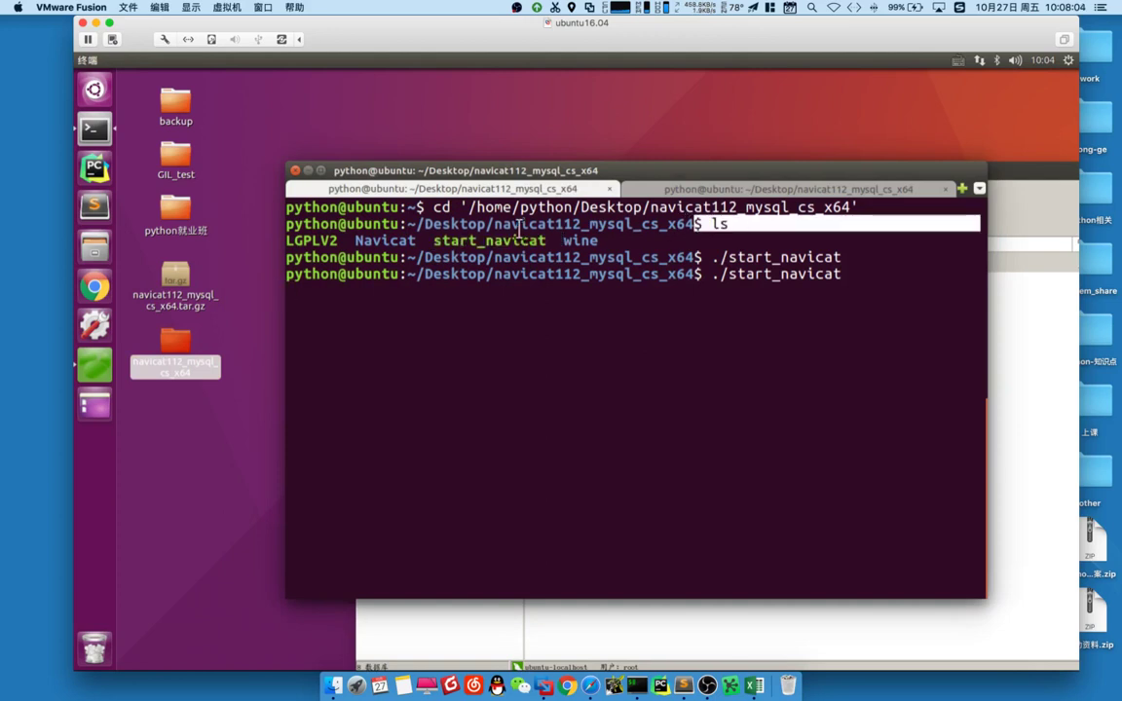
drag(440, 241, 512, 241)
drag(720, 257, 798, 257)
click(752, 274)
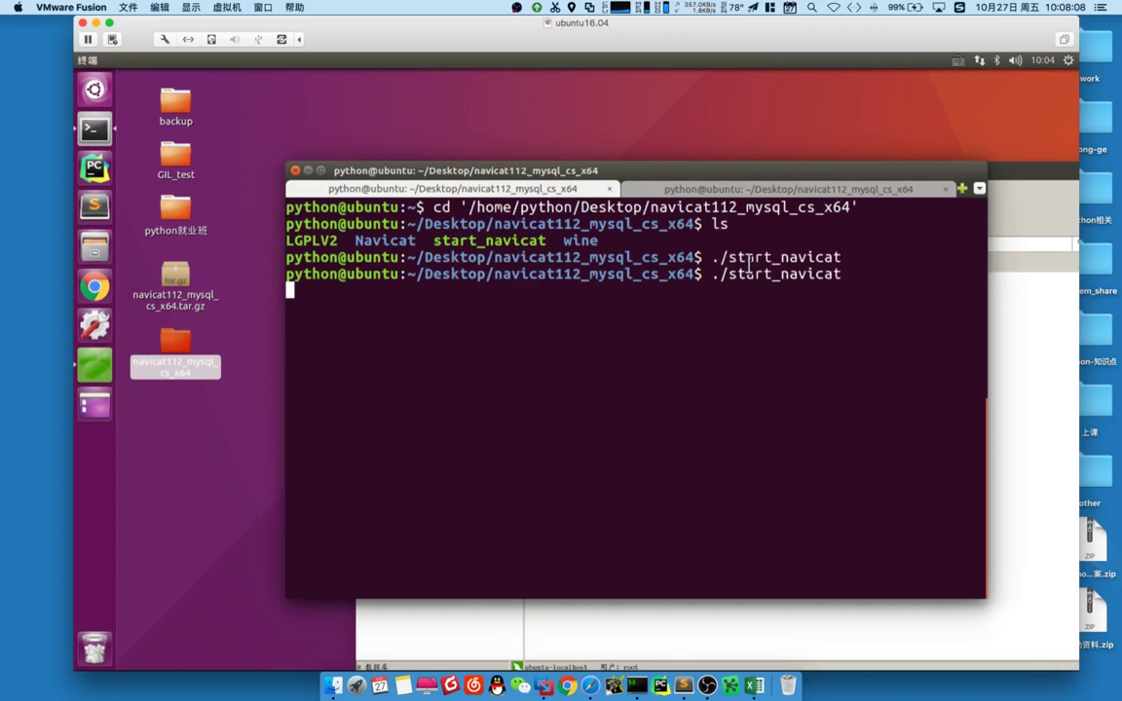
drag(729, 257, 809, 257)
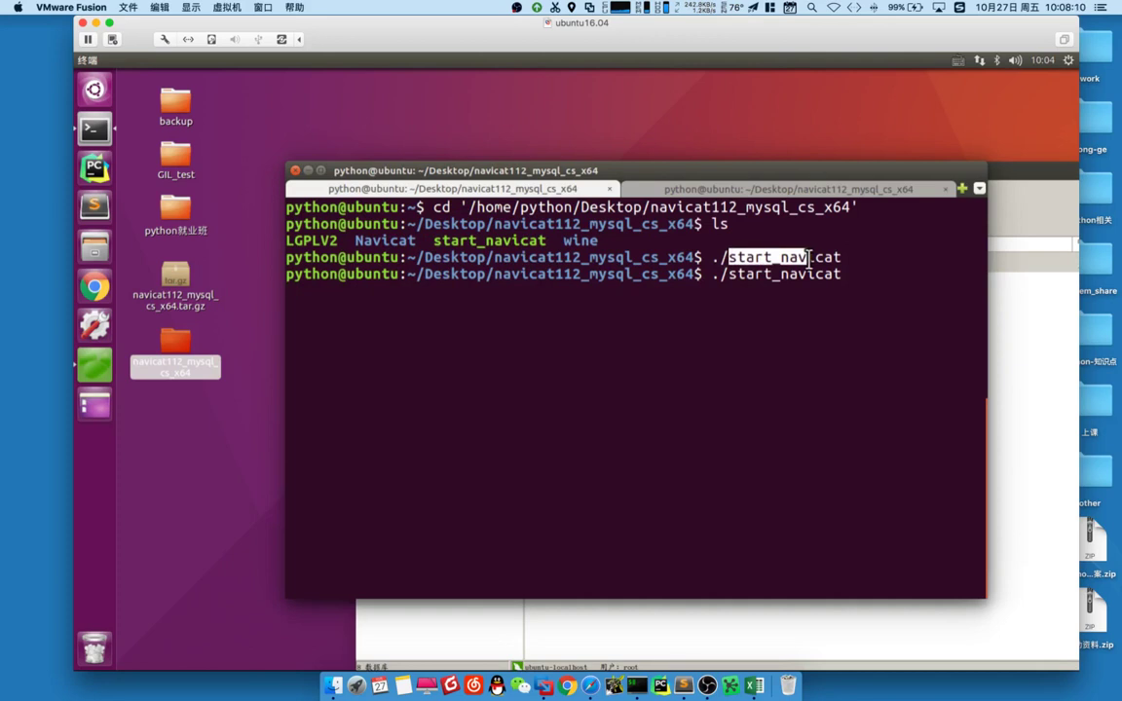
click(368, 294)
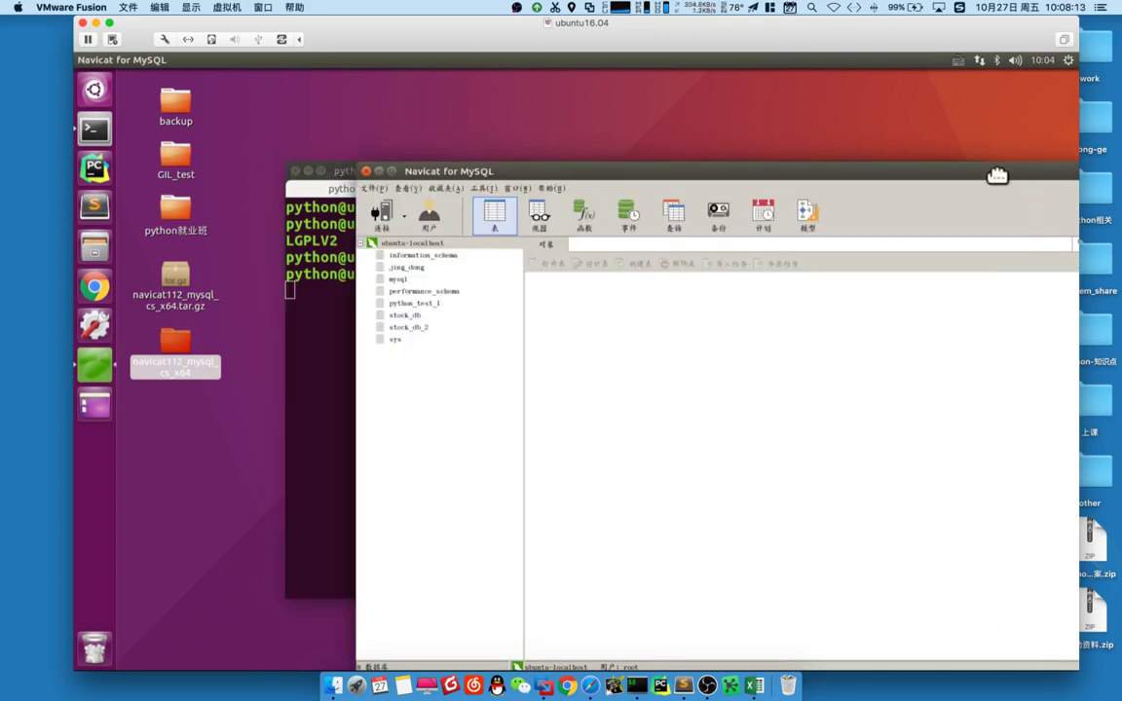
- Move the Navicat window and maximize it to fill the screen
drag(998, 175, 794, 126)
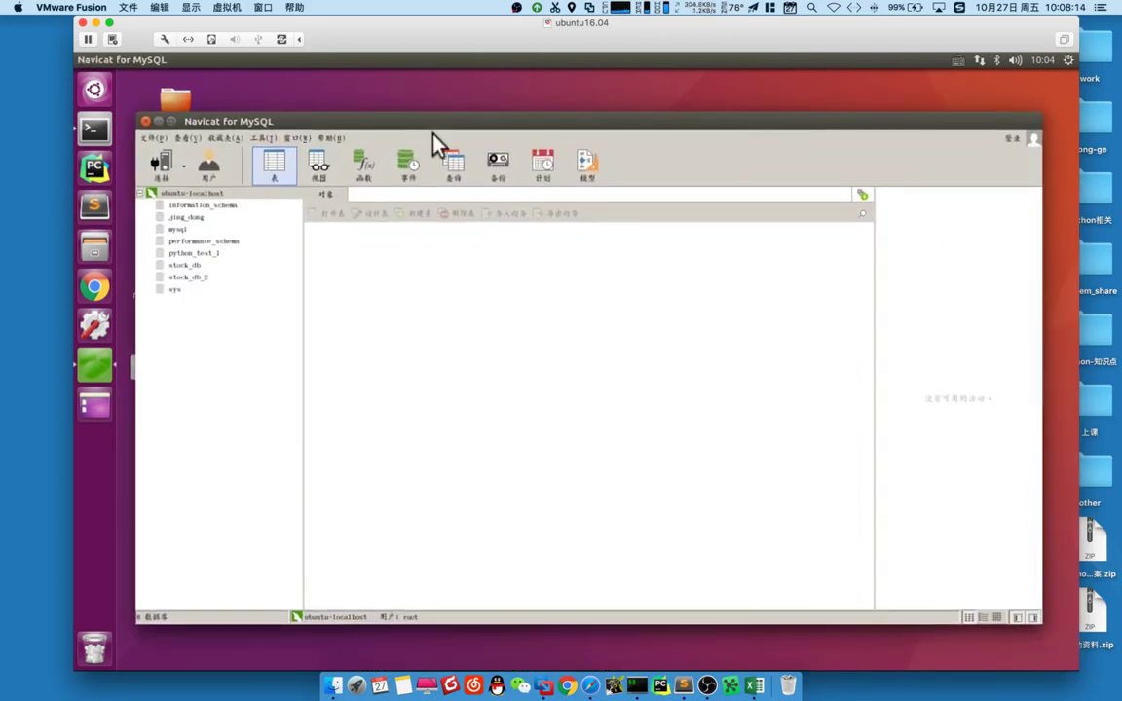
click(170, 121)
click(153, 133)
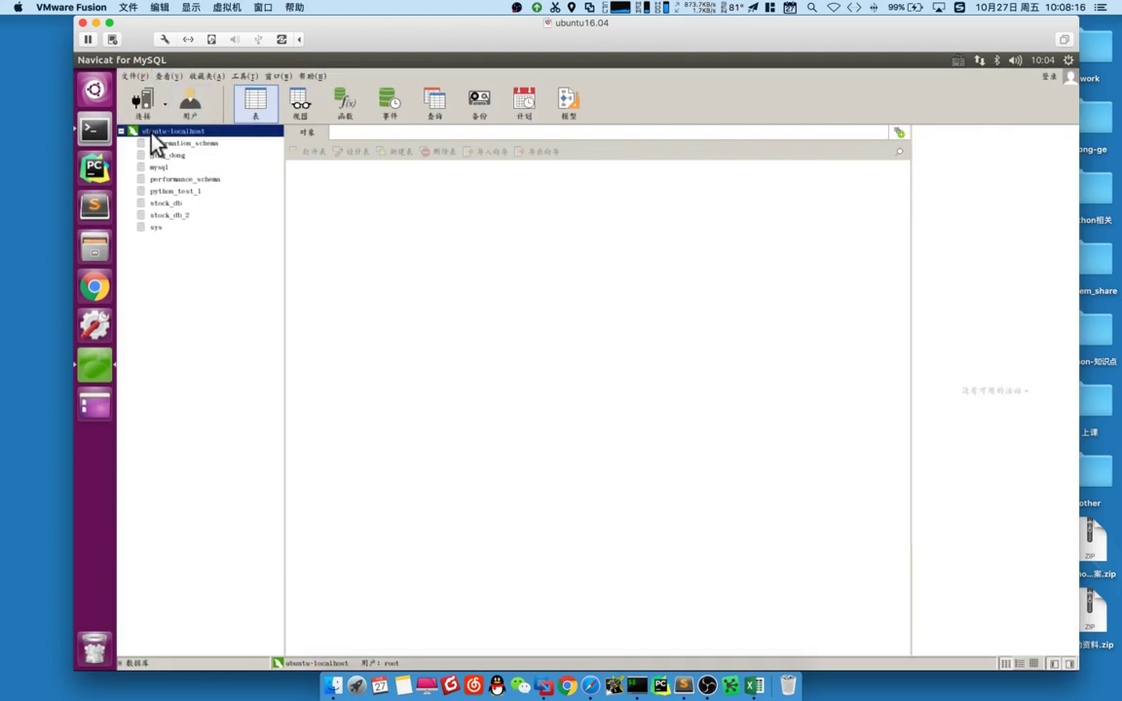
right_click(152, 134)
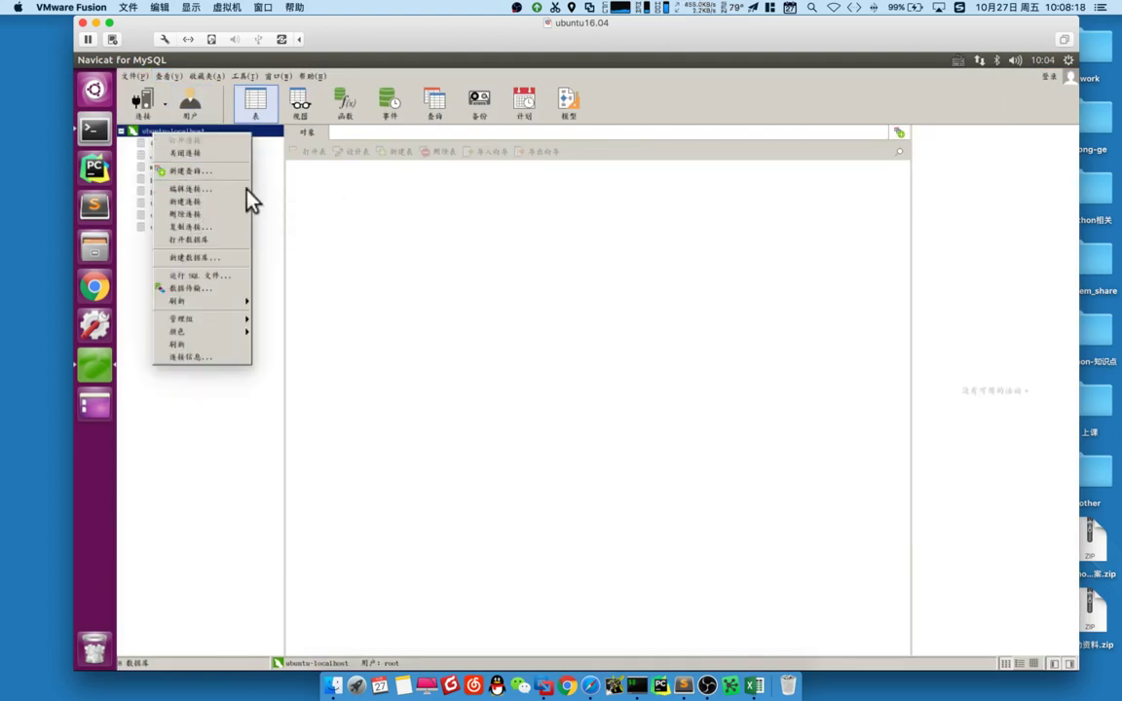
- Collapse and close the ubuntu-localhost server connection
click(275, 192)
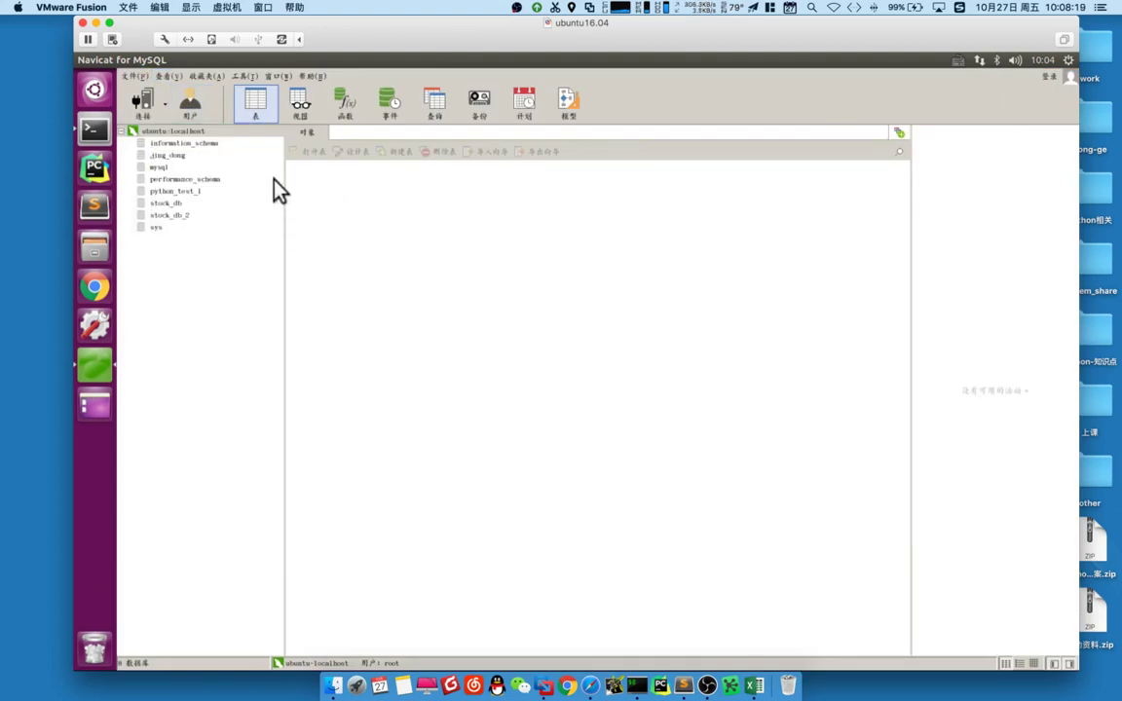
right_click(154, 130)
click(121, 131)
right_click(151, 138)
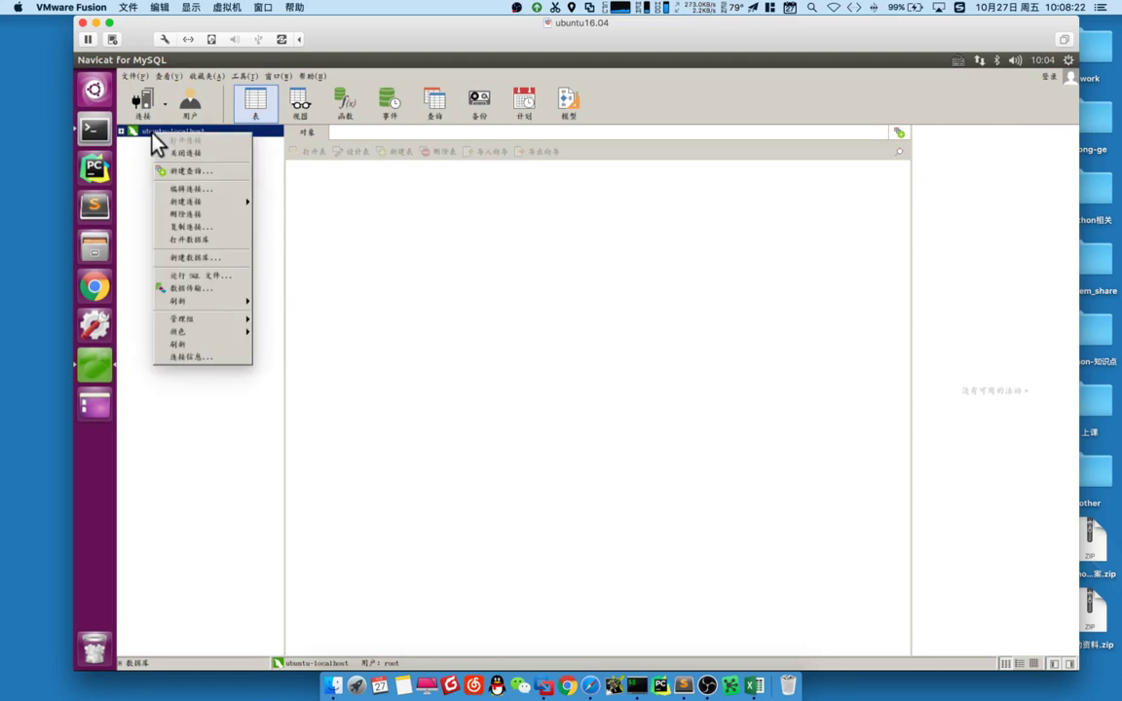
click(196, 191)
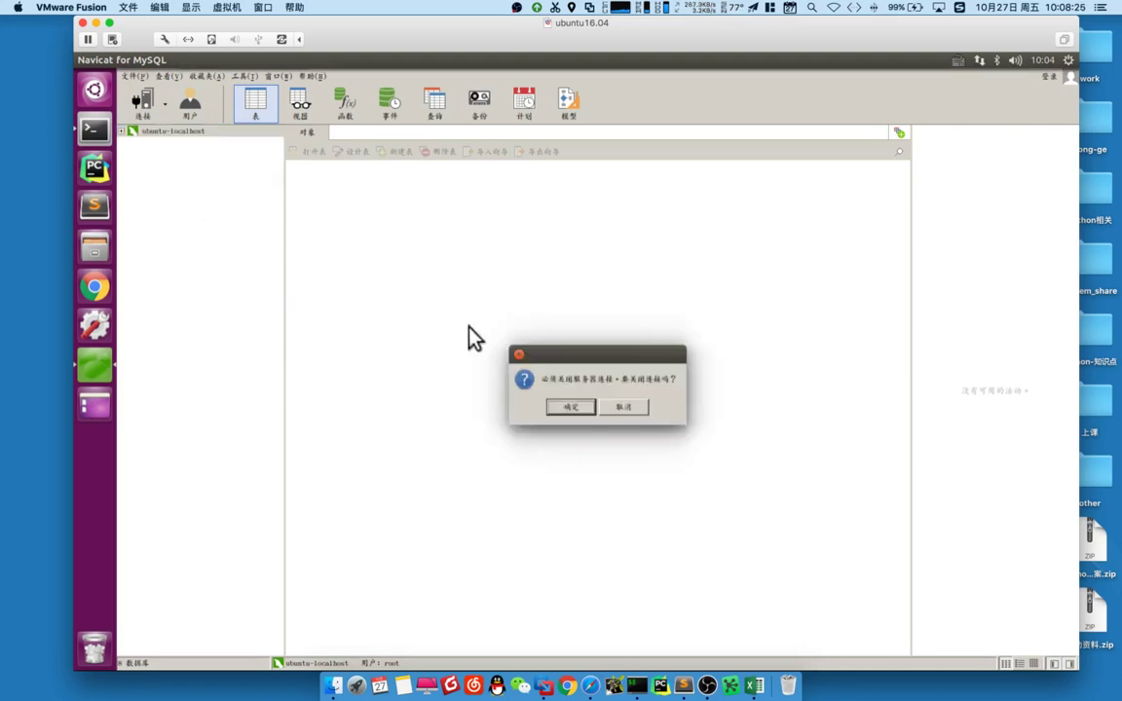
click(628, 409)
right_click(167, 138)
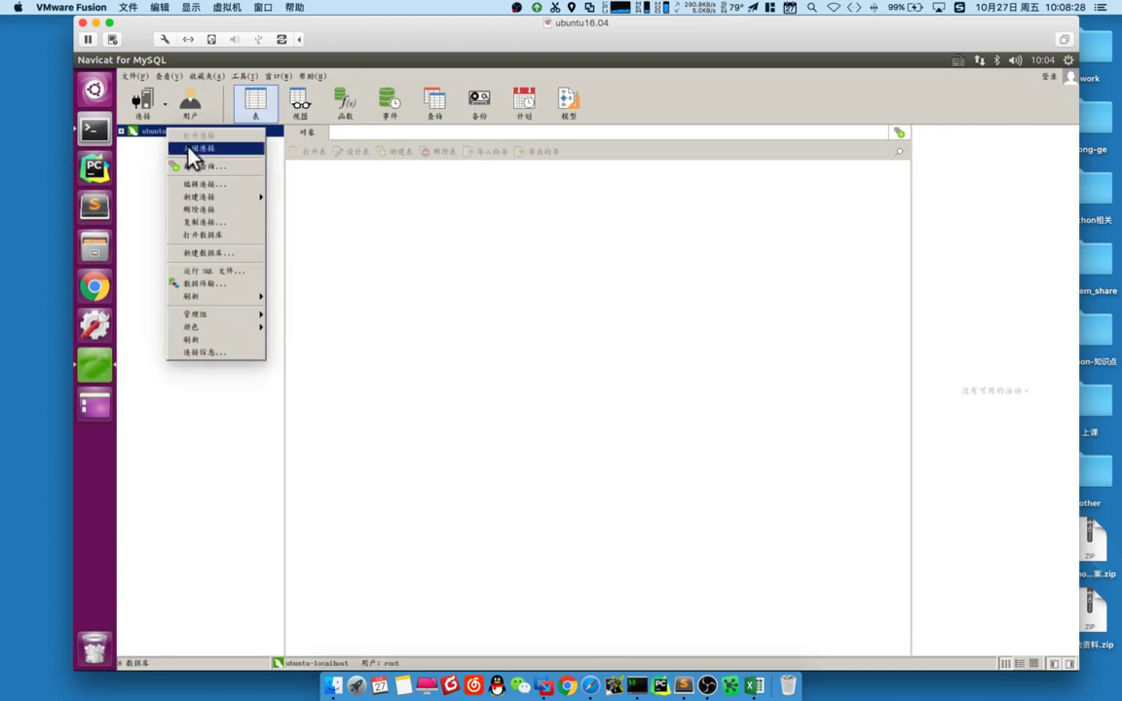
click(207, 153)
right_click(167, 137)
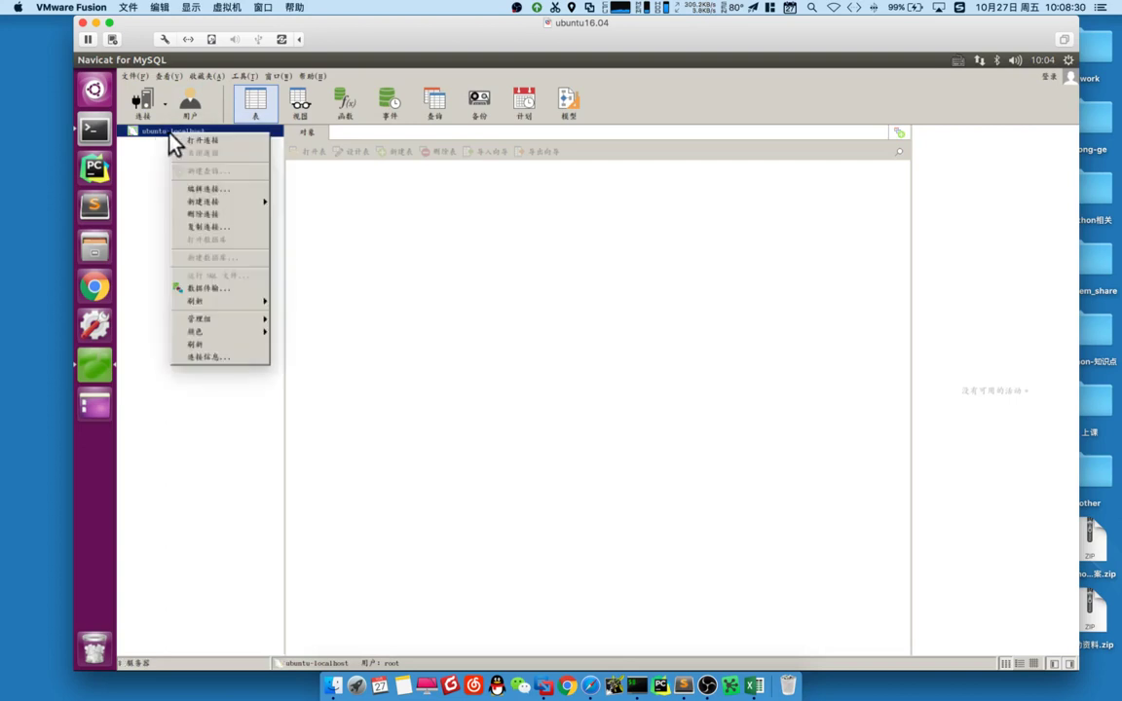
- Edit the ubuntu-localhost connection, replace the saved password with a new one, and save
click(213, 188)
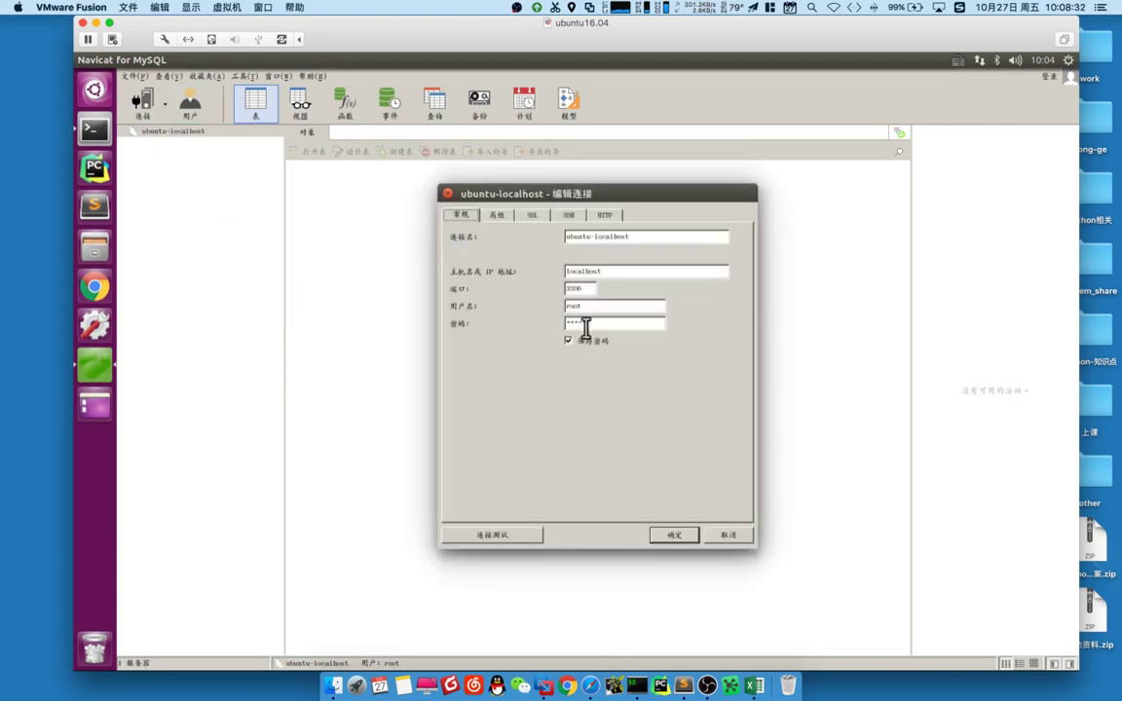
key(ctrl+super+a)
drag(679, 318, 487, 334)
drag(631, 323, 565, 322)
text(12345)
click(682, 531)
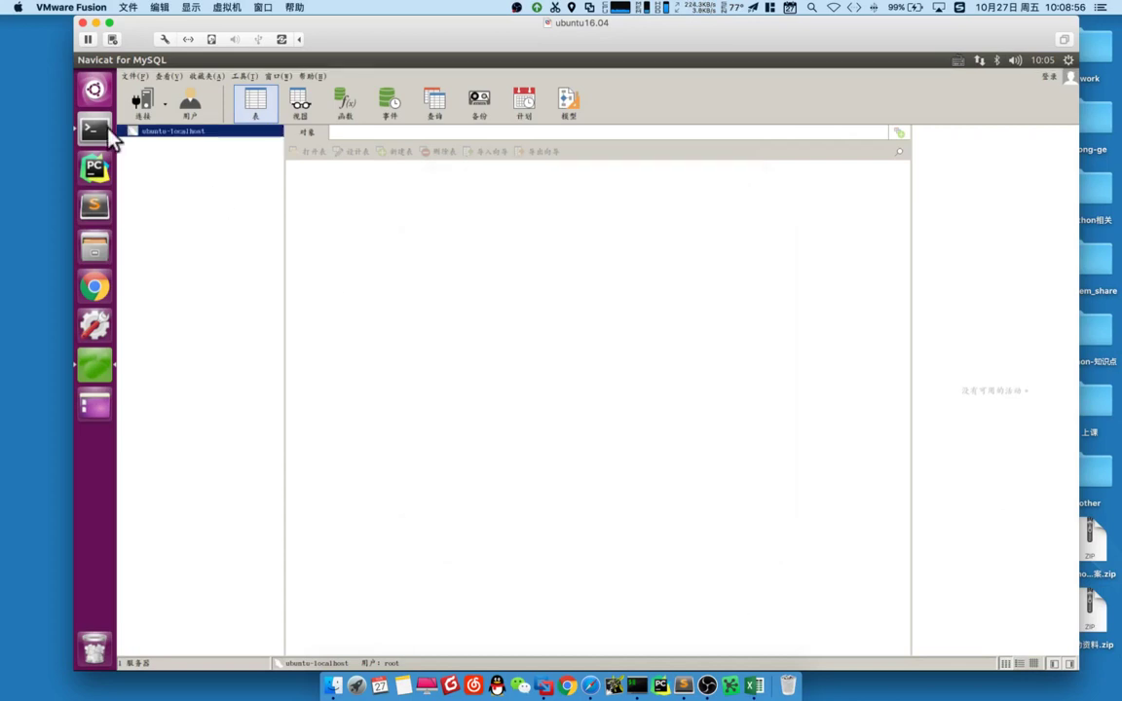
- Reopen ubuntu-localhost to list its eight databases and start a new database
double_click(146, 133)
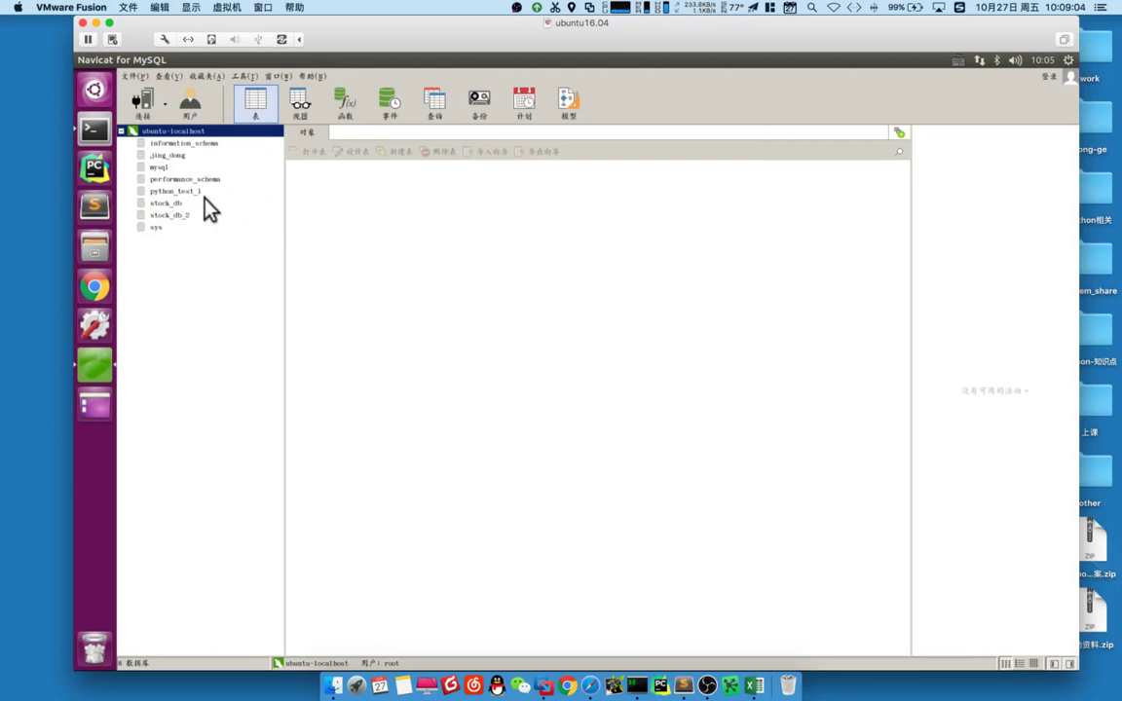
right_click(180, 133)
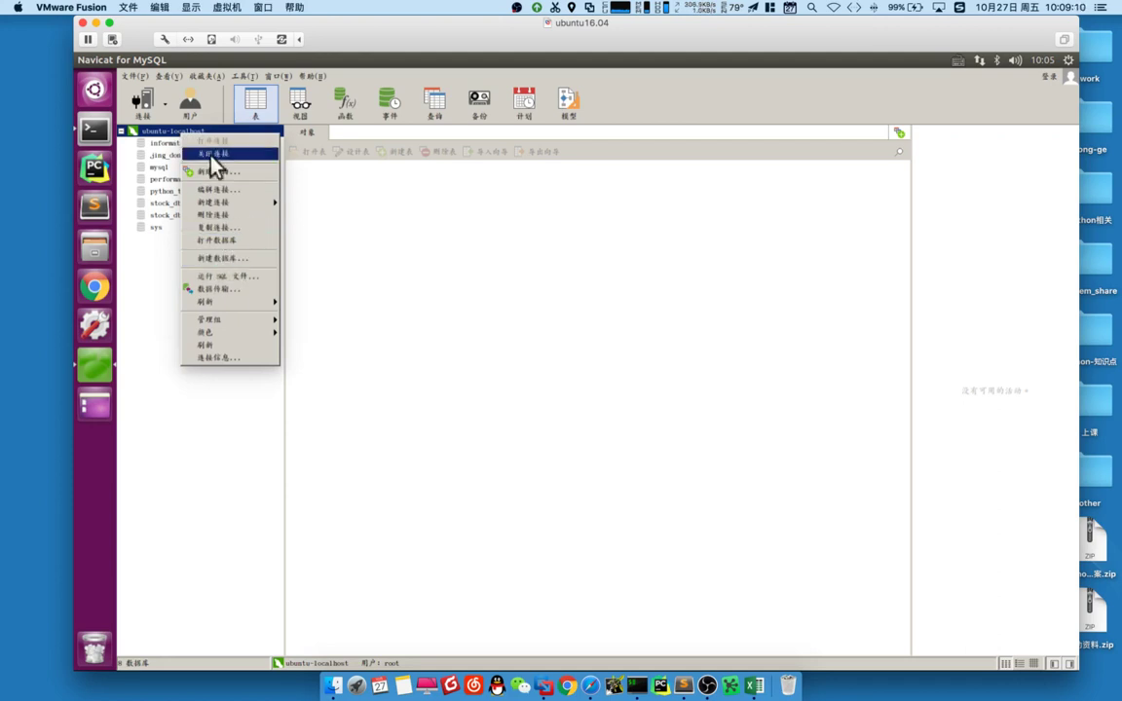
click(240, 258)
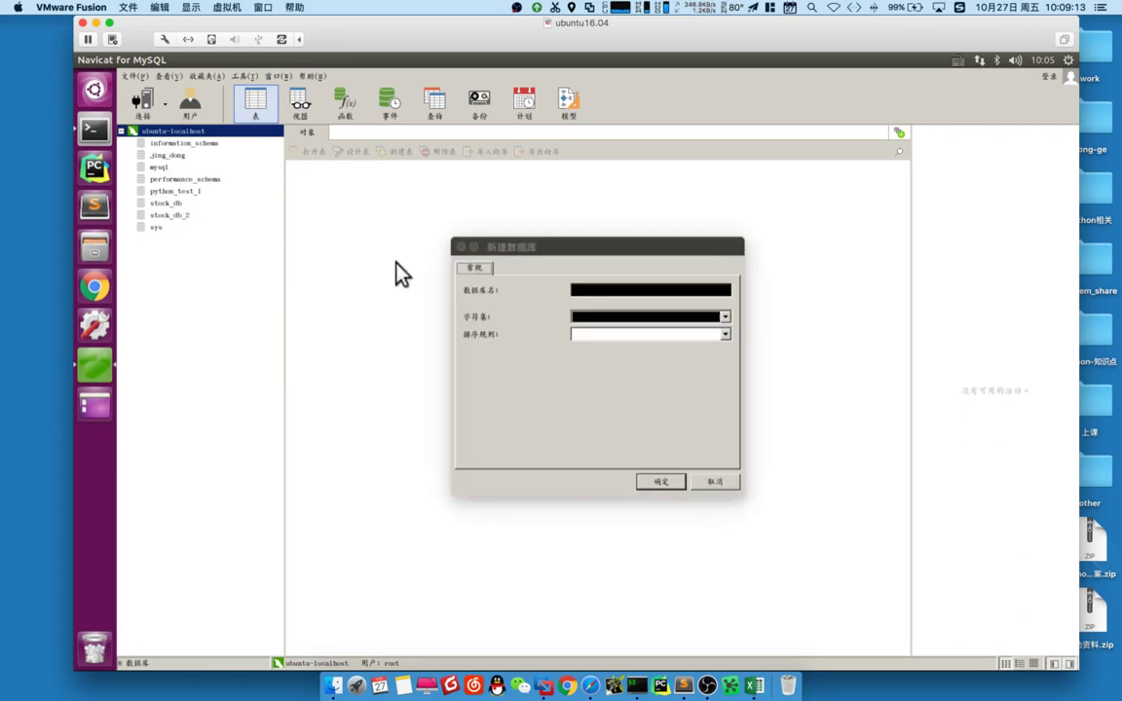
- Position the New Database form, then close Finder and select 工作簿1.xlsx on the Mac desktop
drag(547, 247, 488, 208)
click(541, 252)
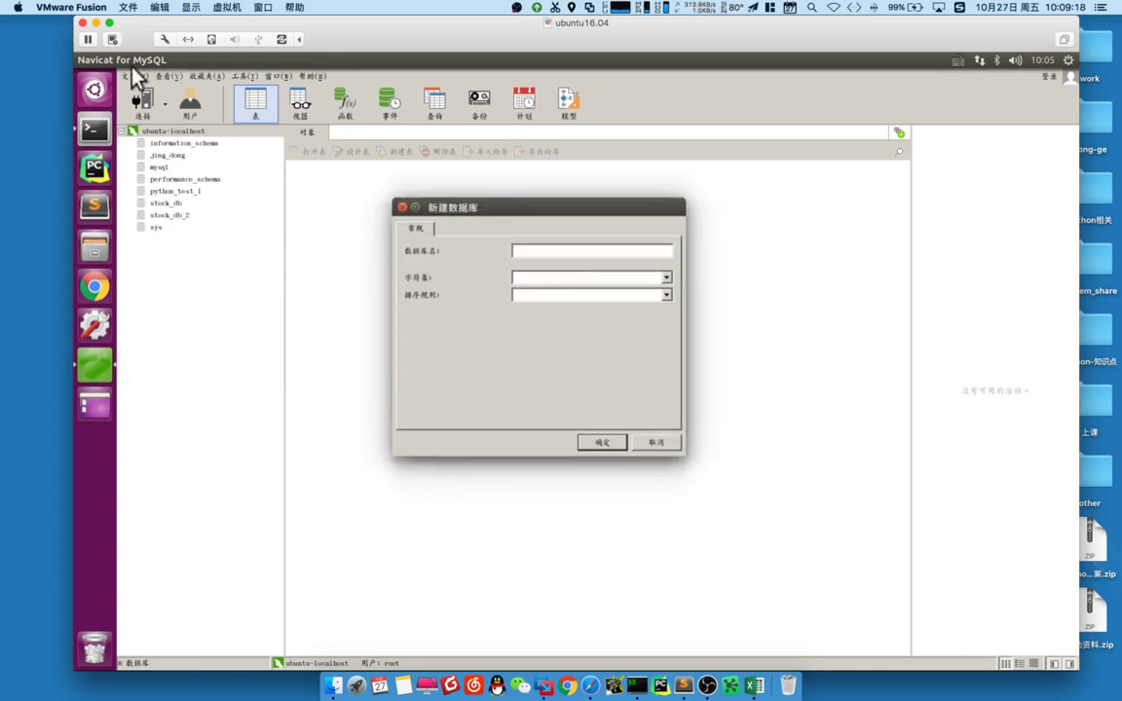
click(110, 22)
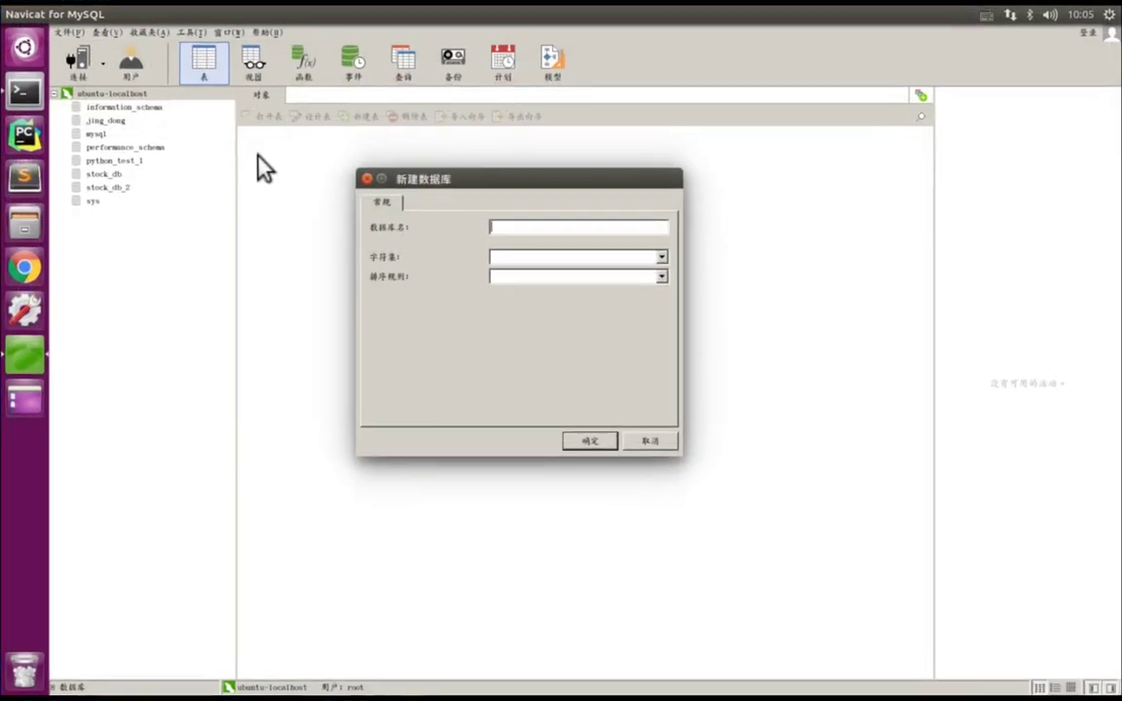
key(ctrl+Left)
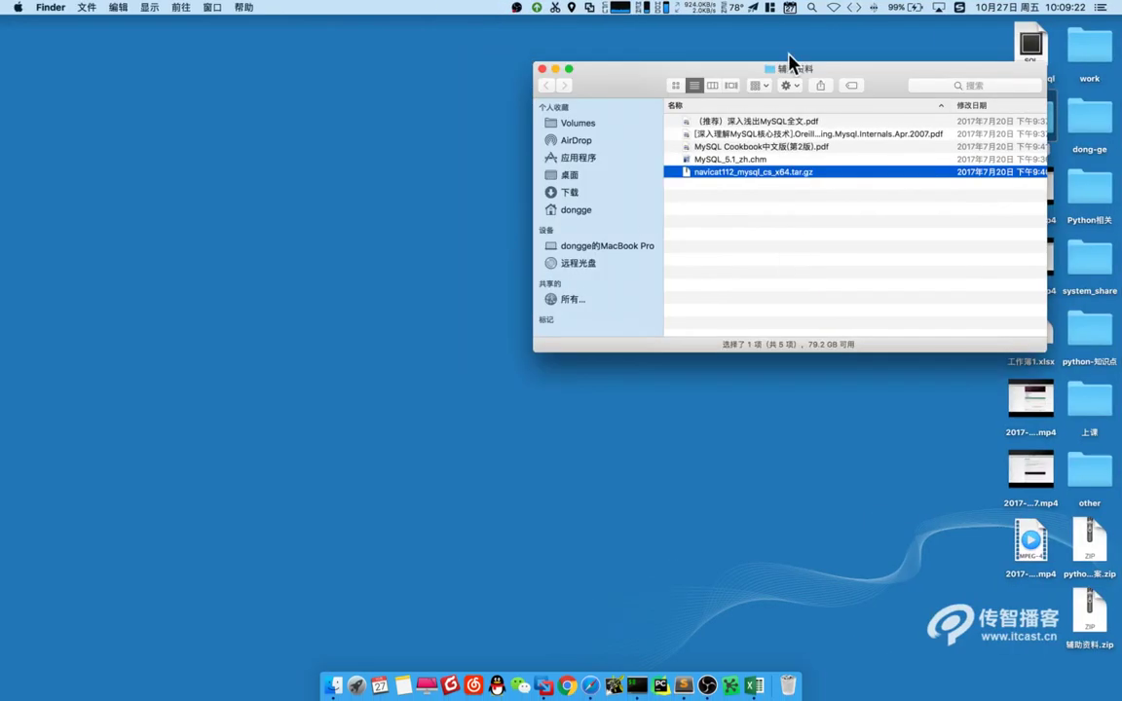
drag(743, 67, 461, 97)
click(260, 100)
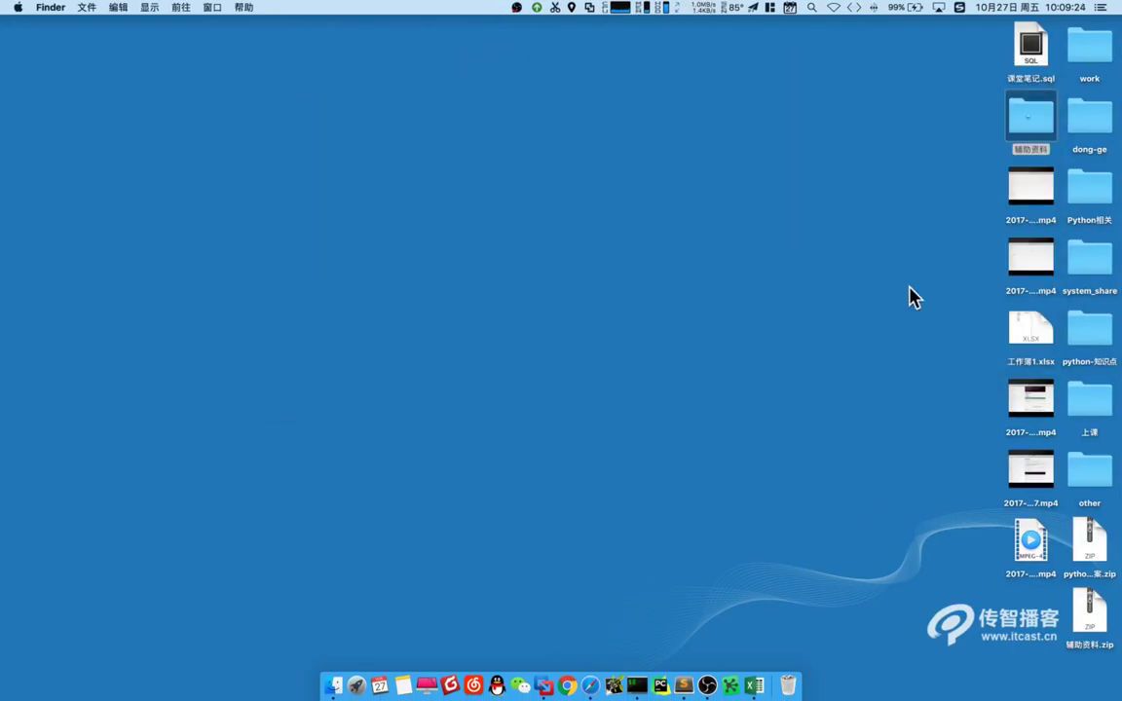
drag(977, 309, 1057, 375)
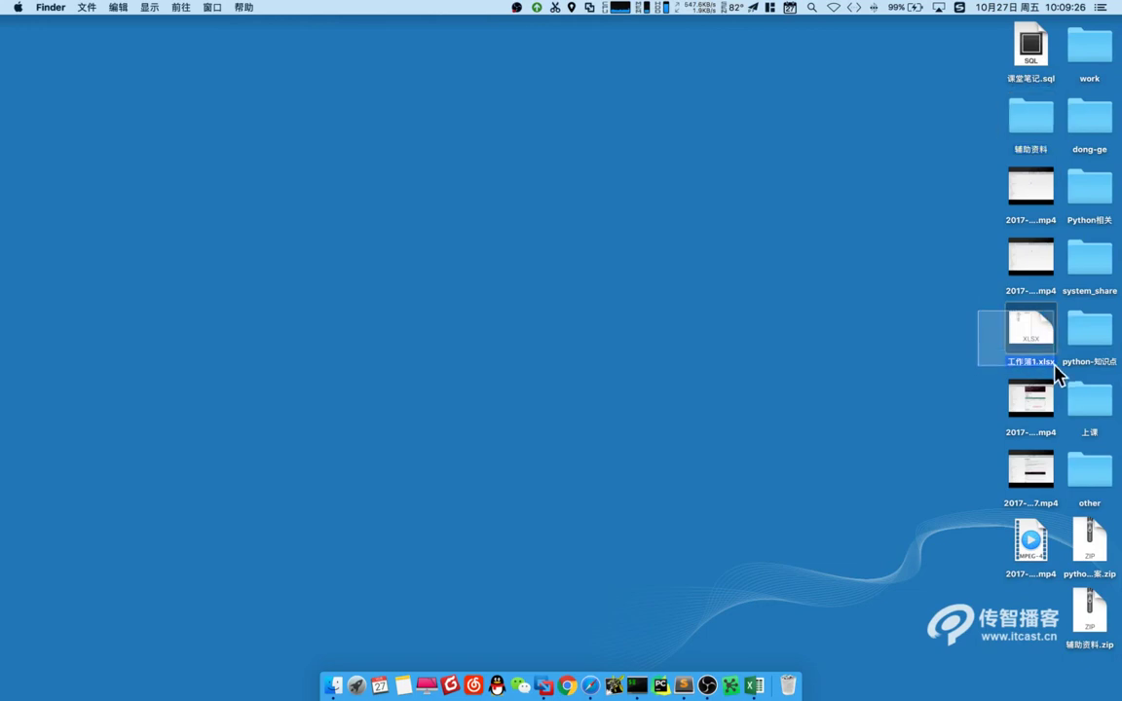
key(ctrl+Right)
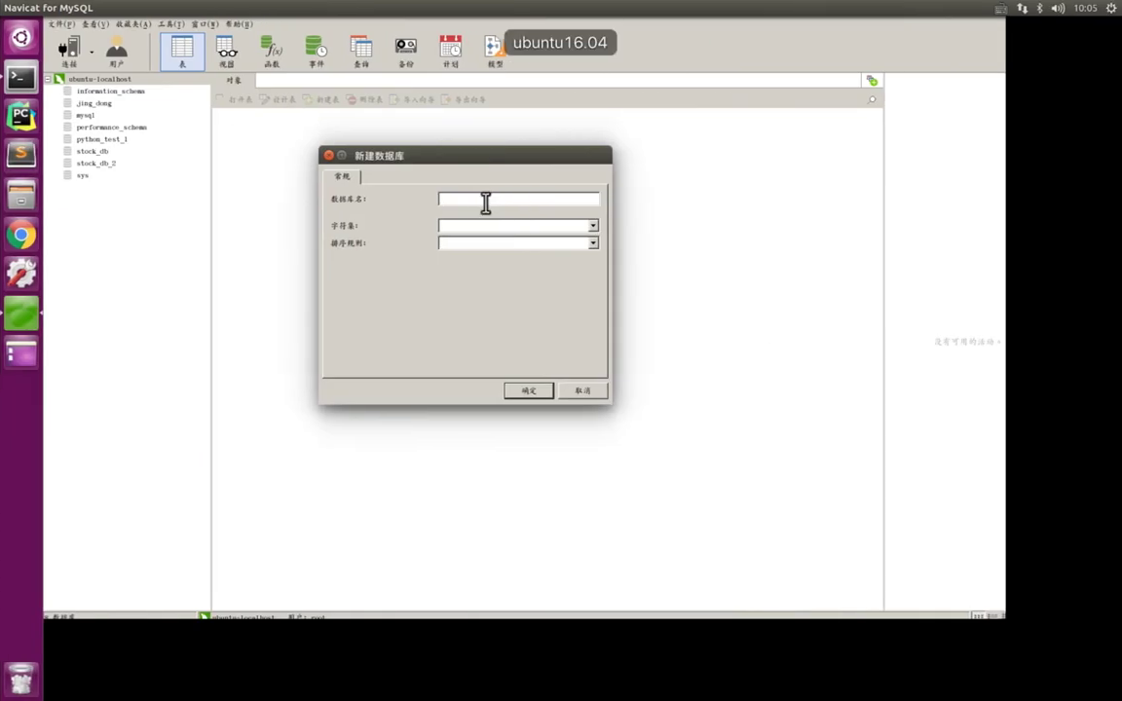
- Enter python-04 as the database name, then overwrite it with python-06
text(python-04)
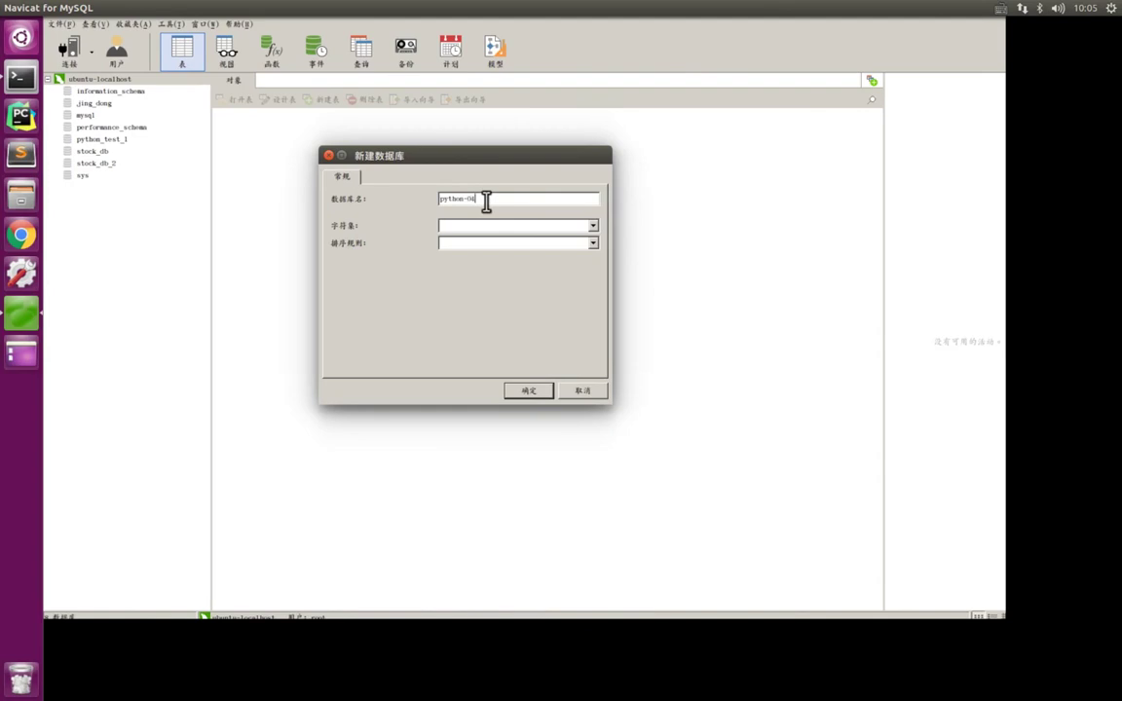
drag(486, 200, 451, 220)
text(python-06)
click(595, 232)
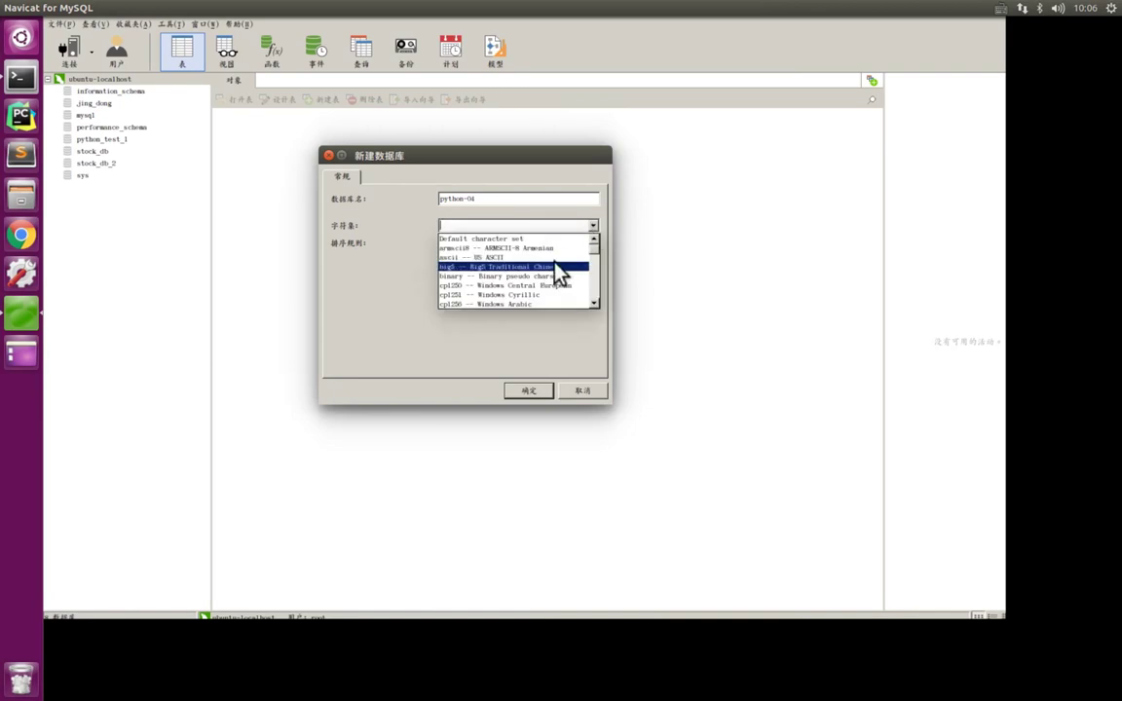
- Set the database character set to utf8 -- UTF-8 Unicode
scroll(563, 271, down, 6)
scroll(574, 258, up, 6)
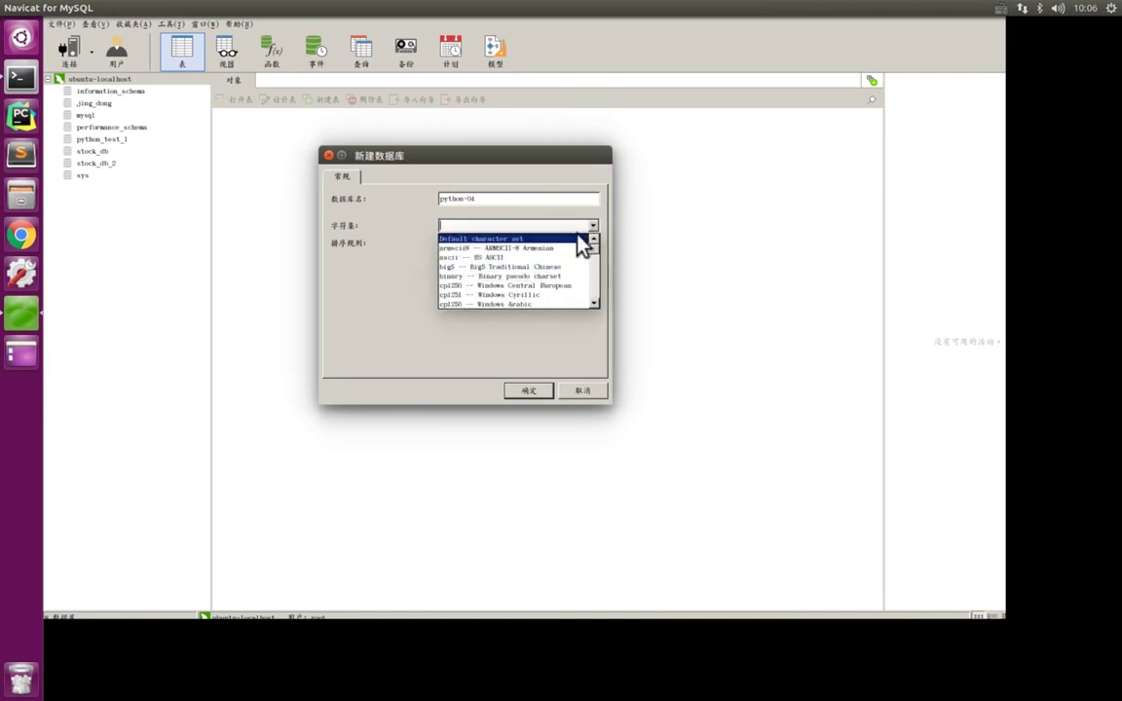
click(594, 226)
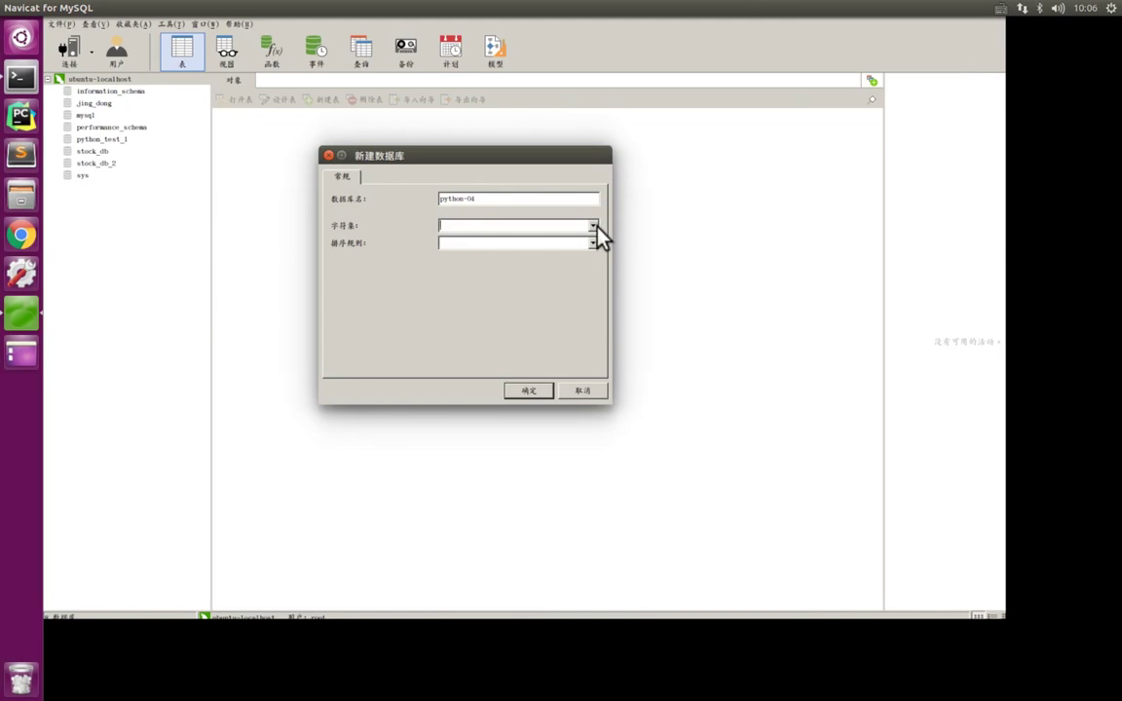
click(594, 226)
scroll(521, 295, down, 10)
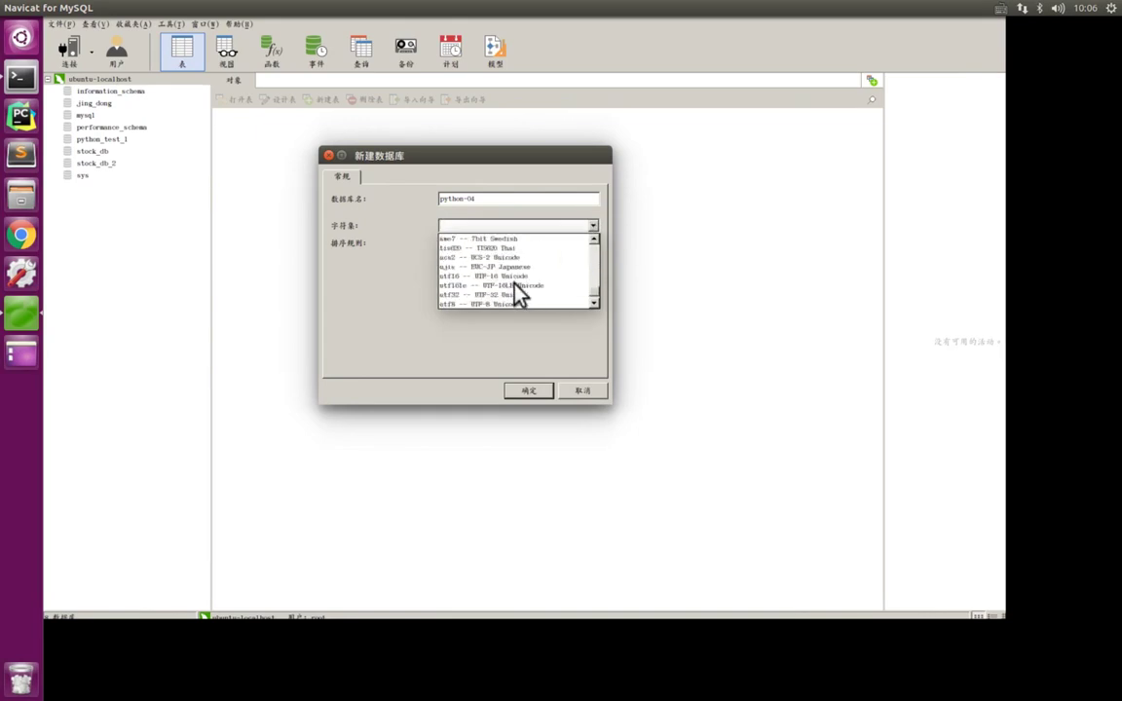
scroll(546, 297, down, 1)
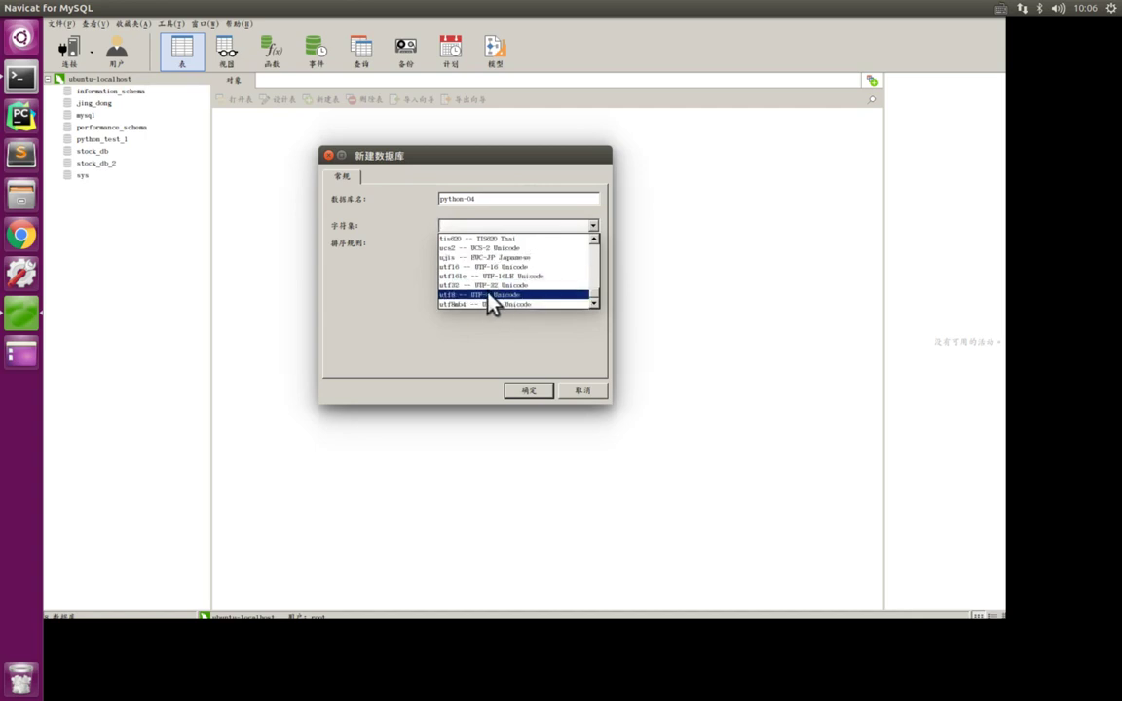
click(492, 294)
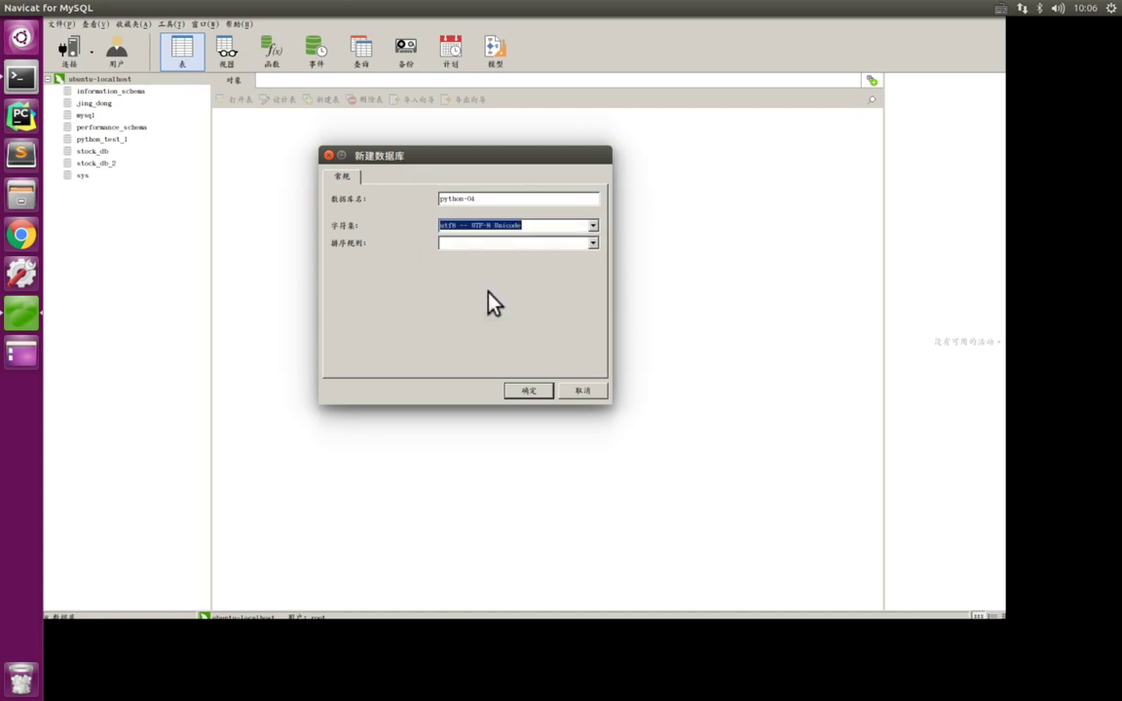
click(592, 226)
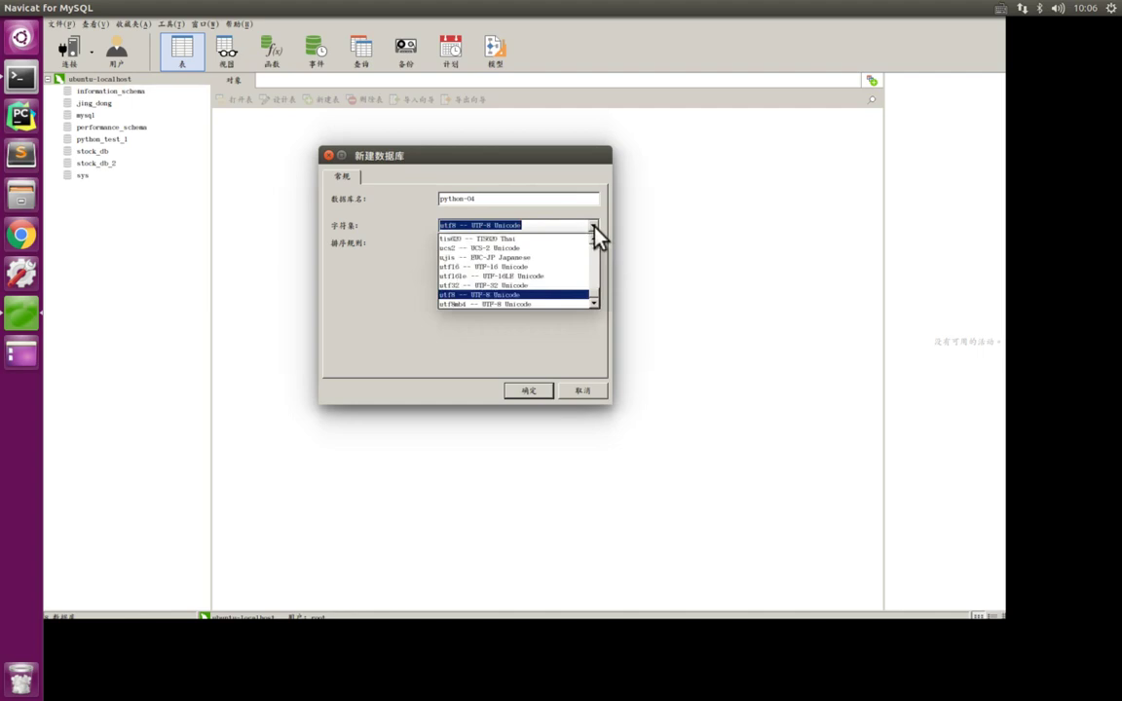
click(501, 294)
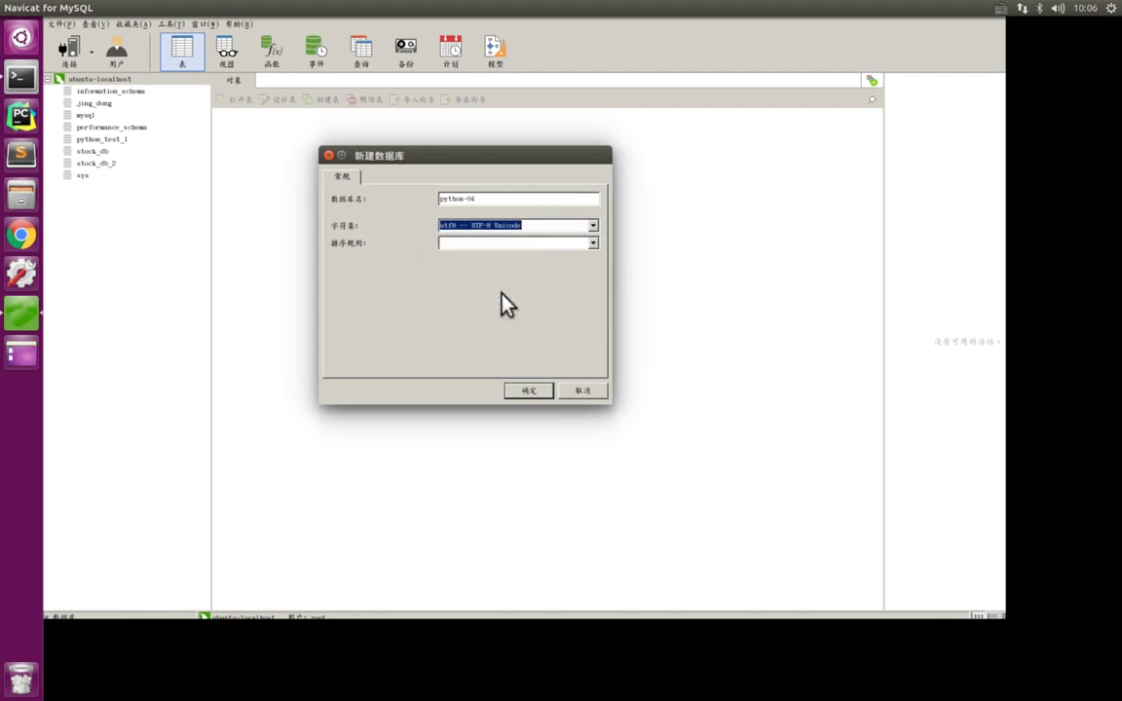
- Set the collation to utf8_general_ci, reconfirm utf8, and create the python-04 database
click(593, 243)
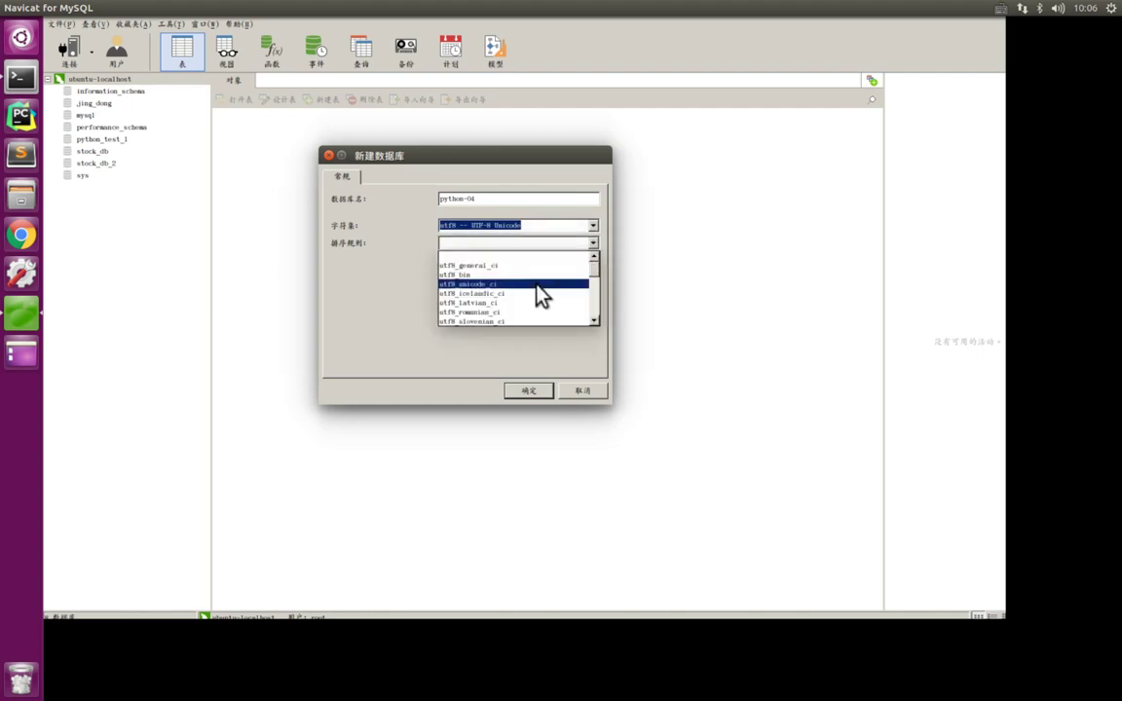
click(479, 264)
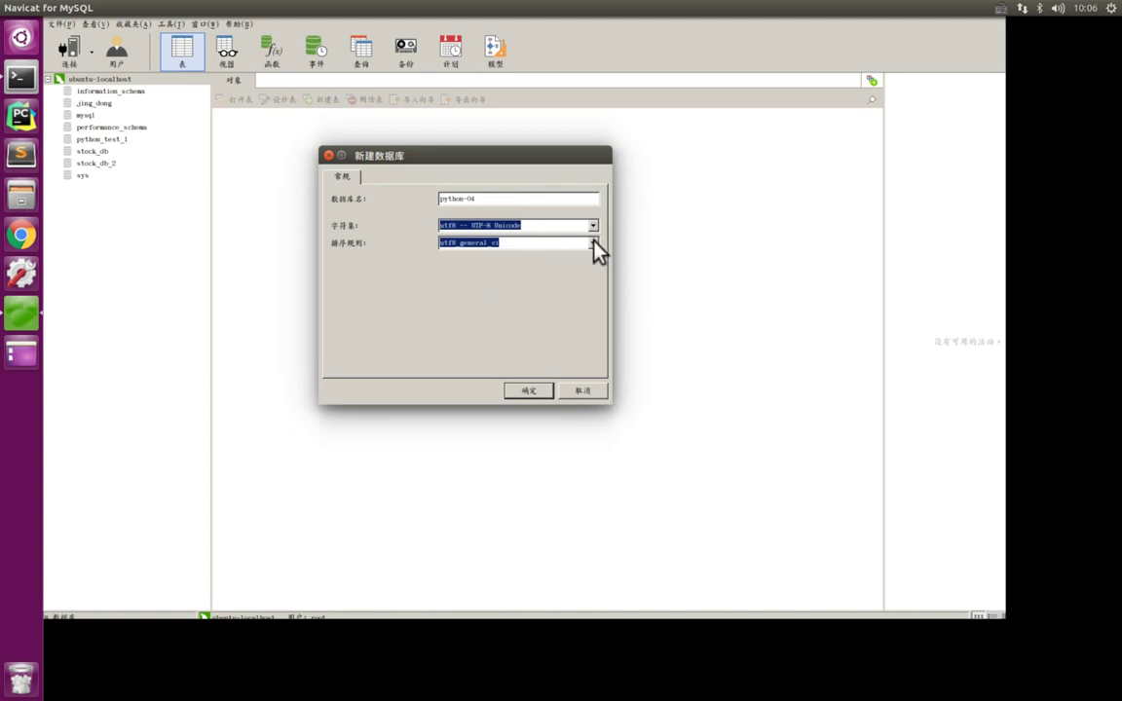
click(592, 244)
click(517, 257)
click(593, 226)
click(510, 301)
click(592, 243)
click(537, 259)
click(528, 391)
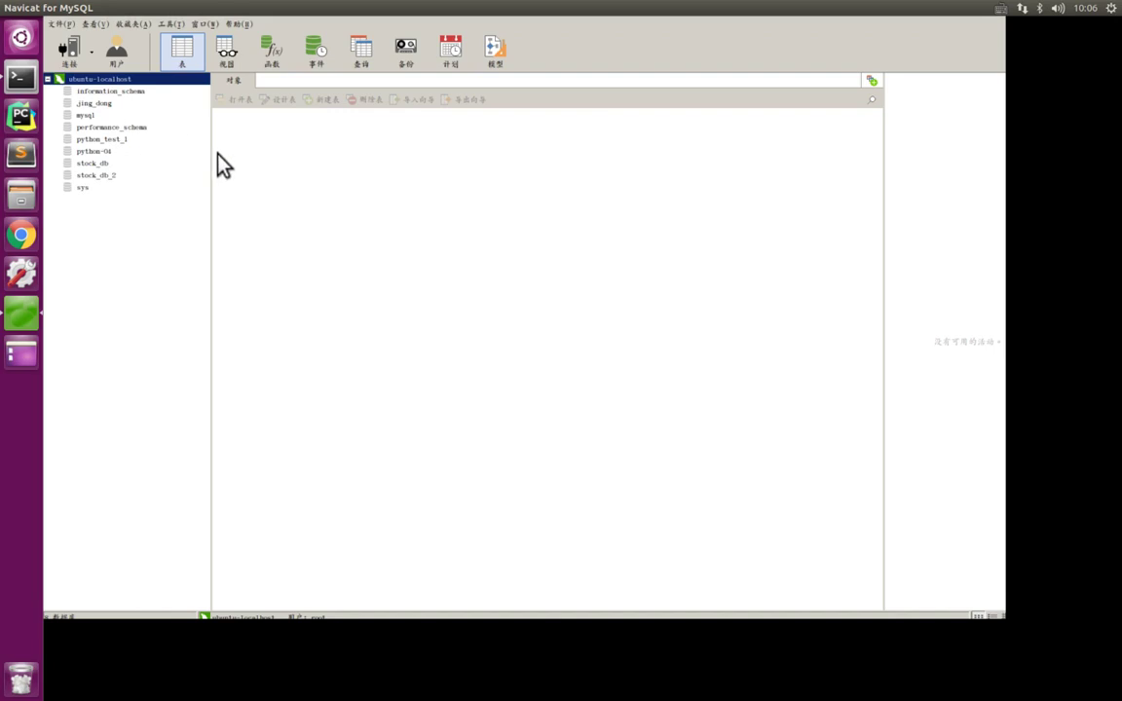
key(ctrl+alt+a)
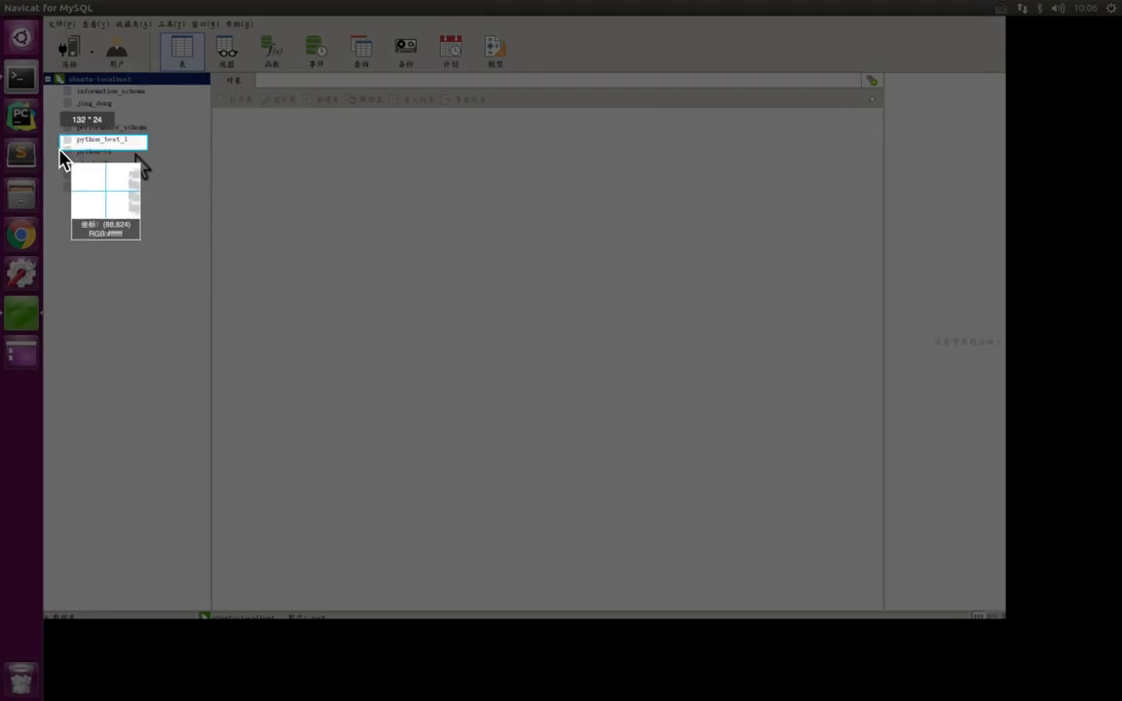
click(61, 158)
drag(130, 145, 127, 161)
key(Return)
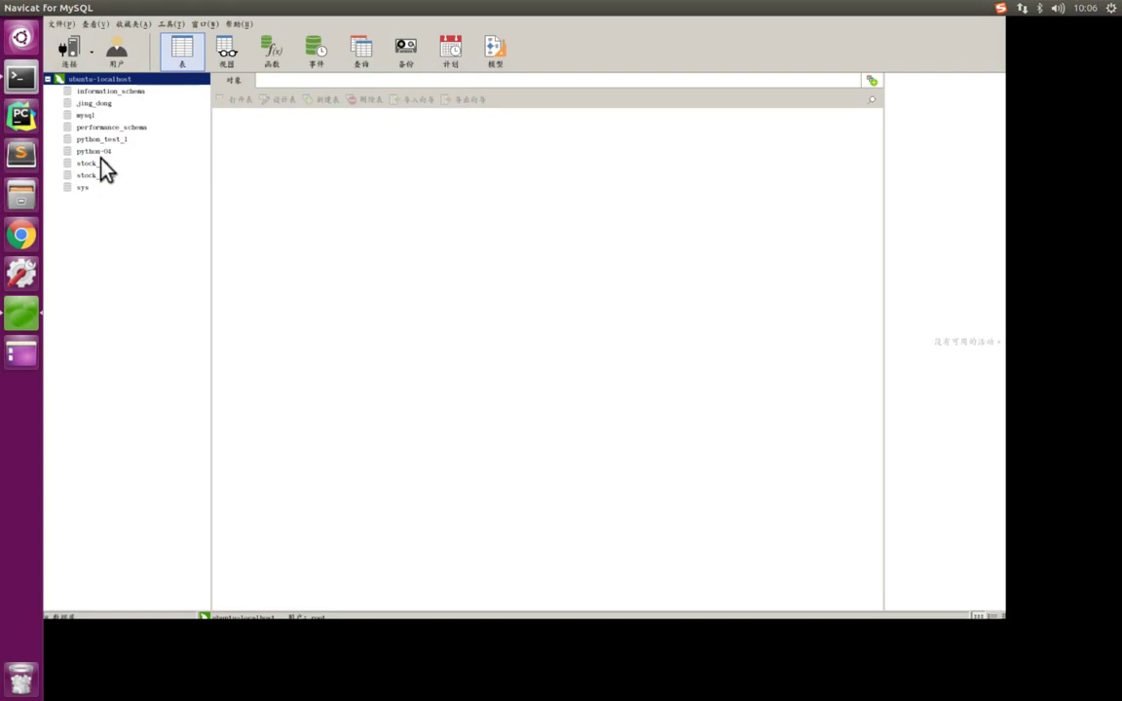
click(94, 153)
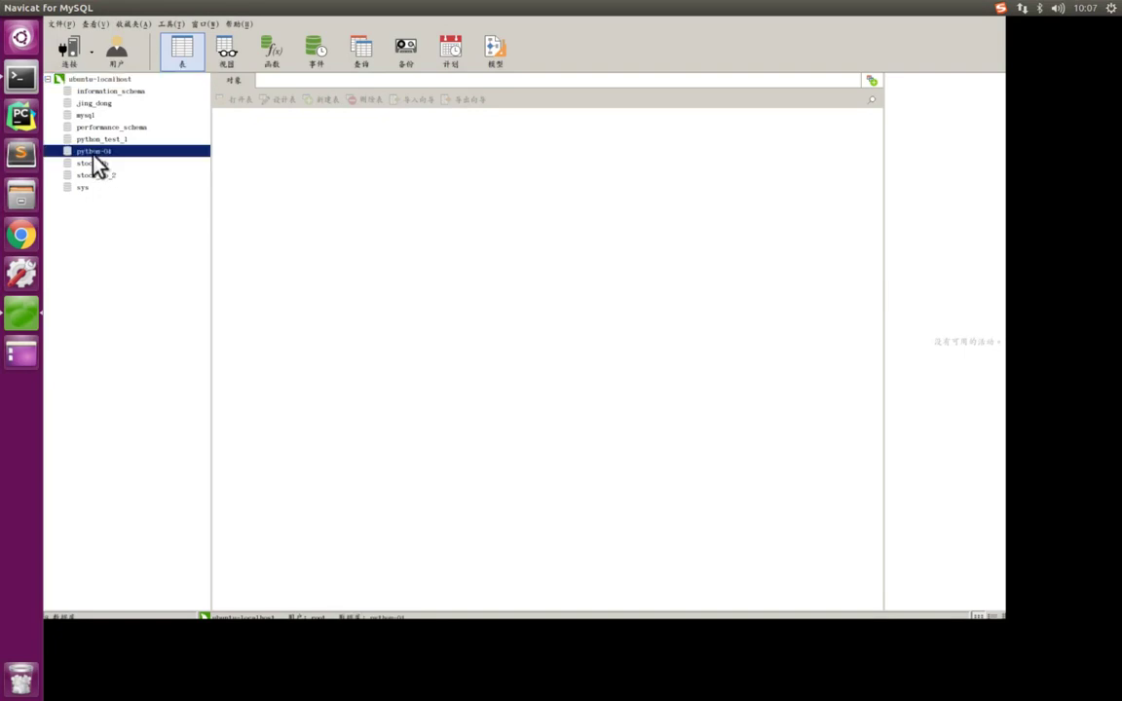
key(ctrl+Left)
click(1032, 355)
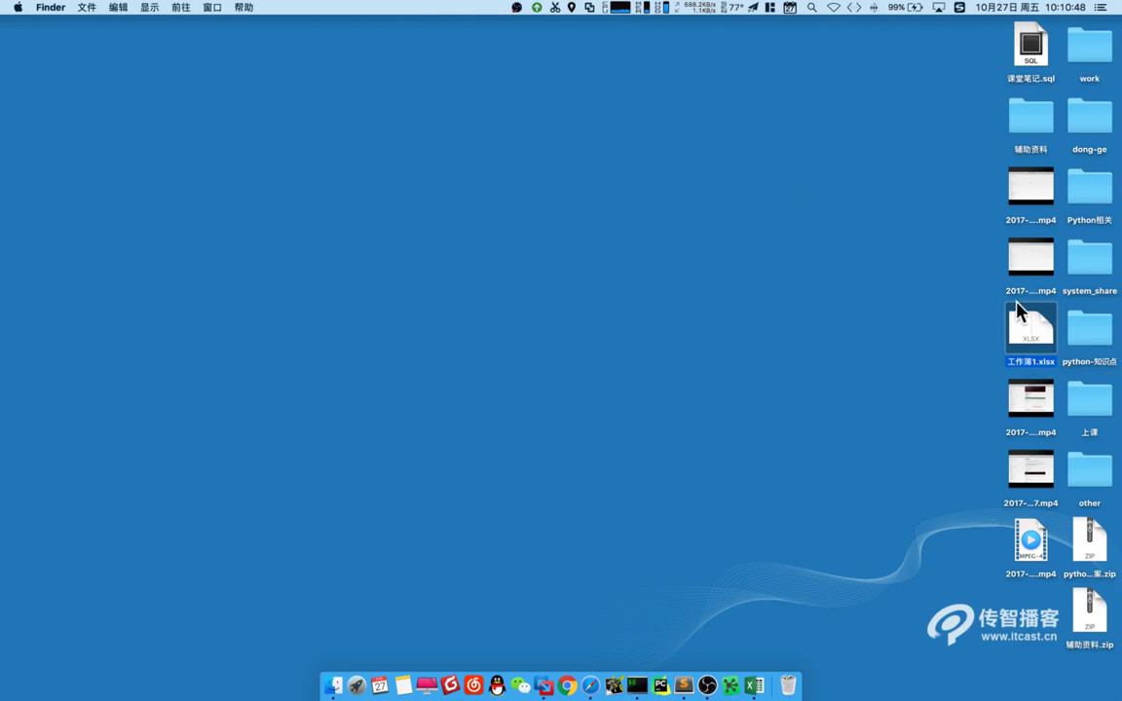
drag(989, 325, 833, 310)
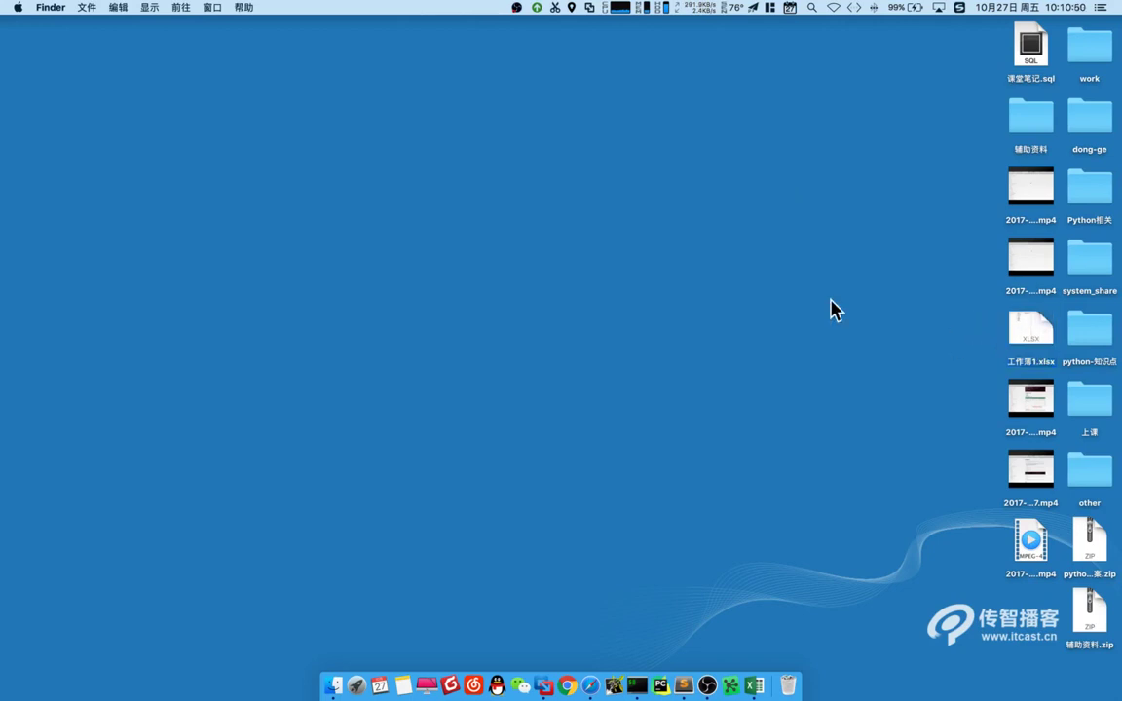
key(ctrl+Right)
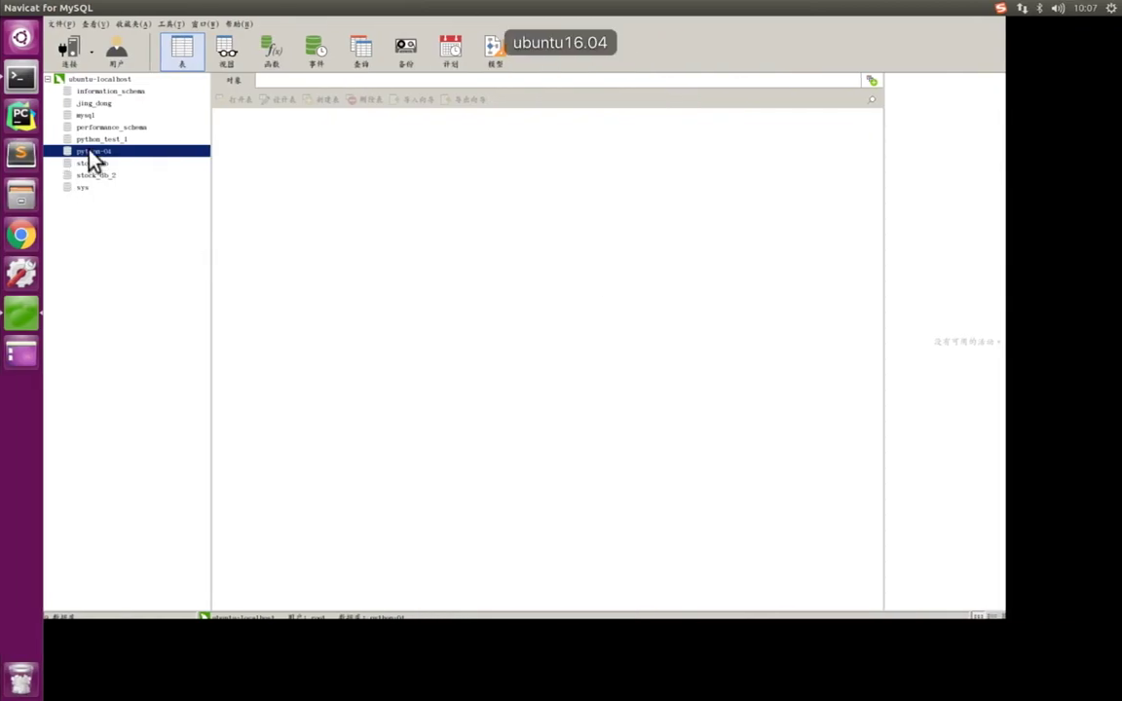
- Open python-04 and click through sys, information_schema, ubuntu-localhost and stock_db in the tree
double_click(85, 153)
click(57, 152)
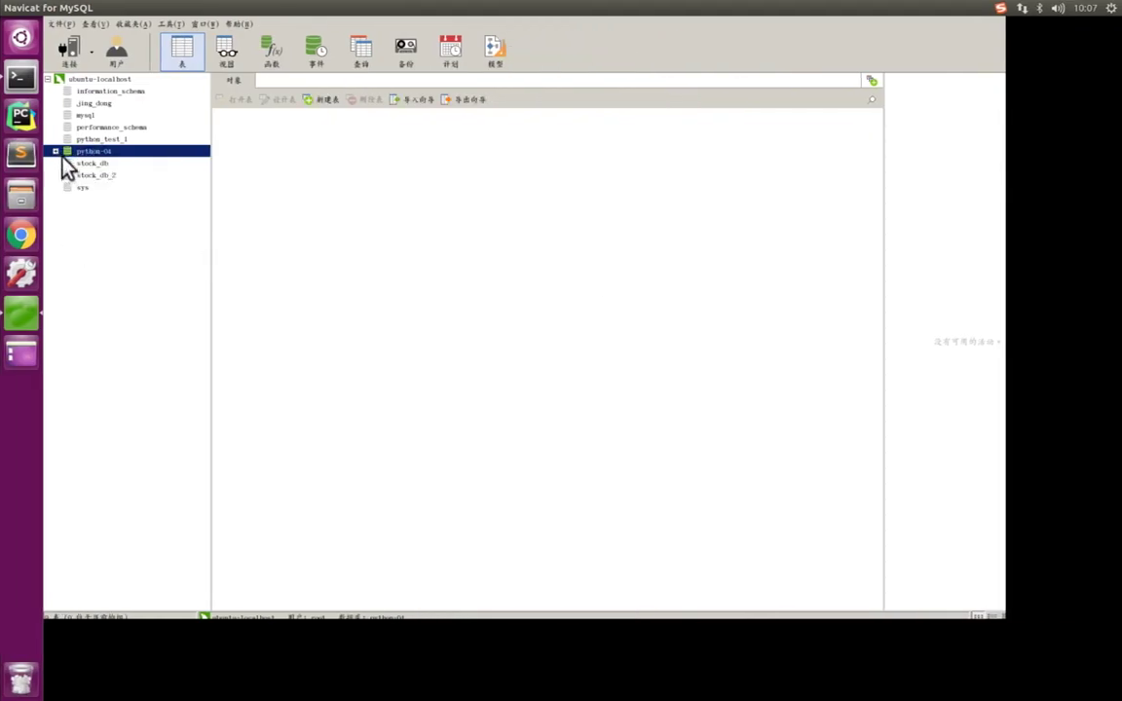
click(89, 188)
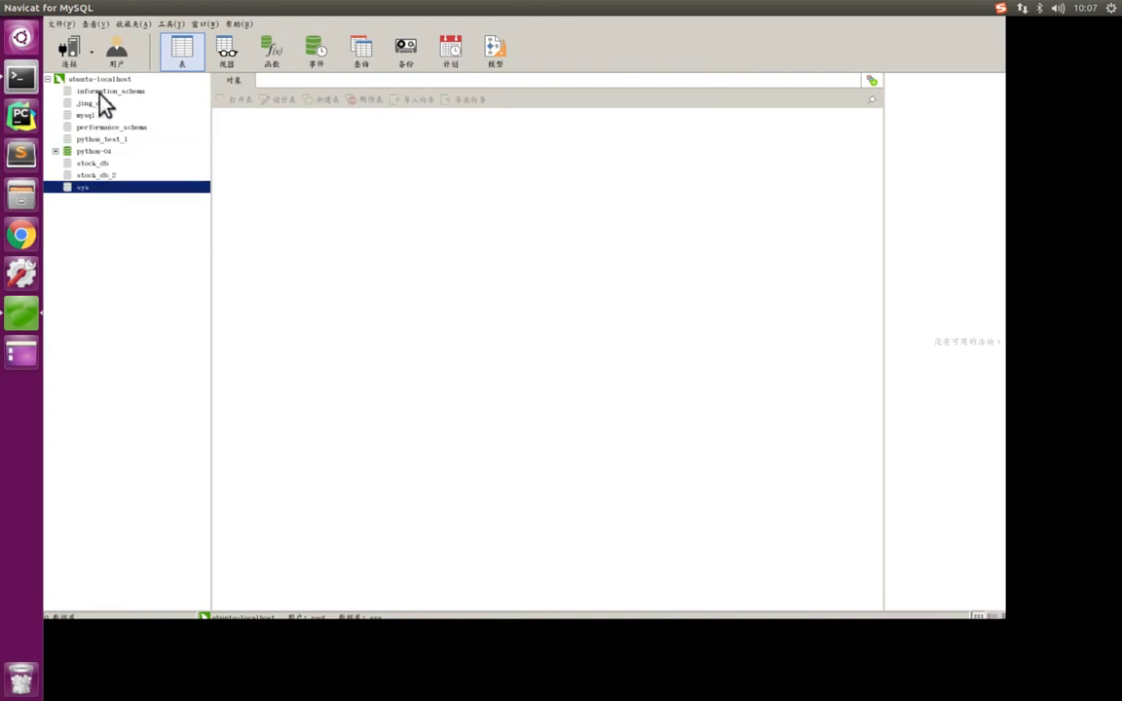
click(105, 91)
click(107, 80)
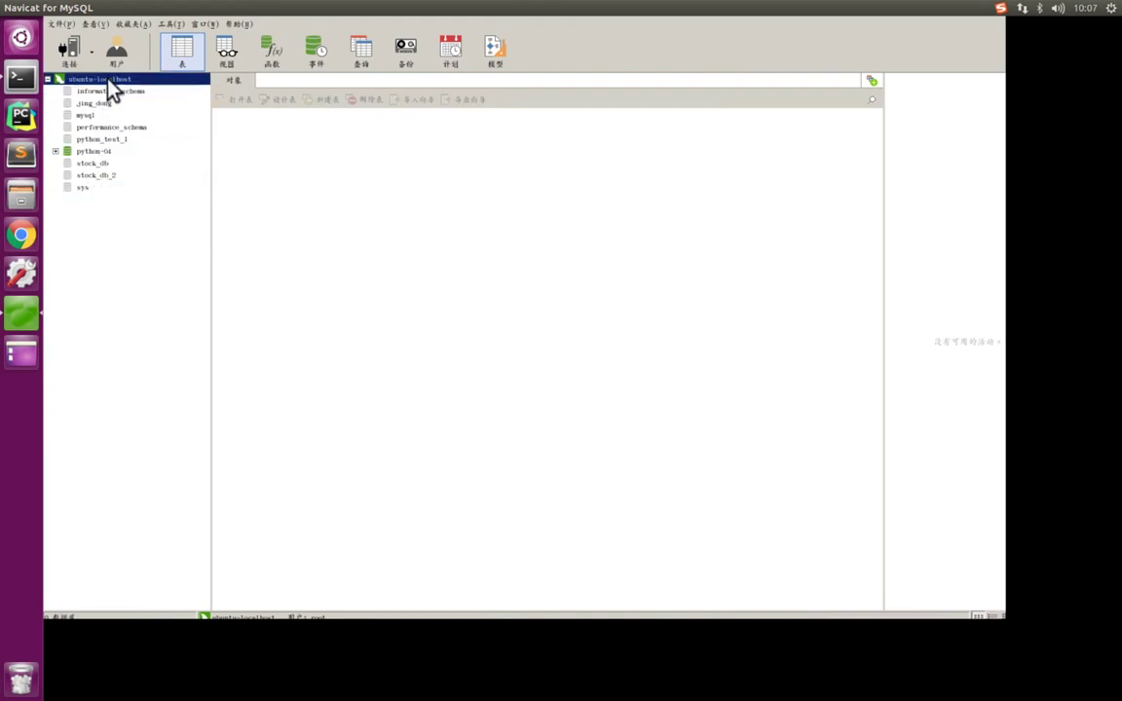
click(79, 160)
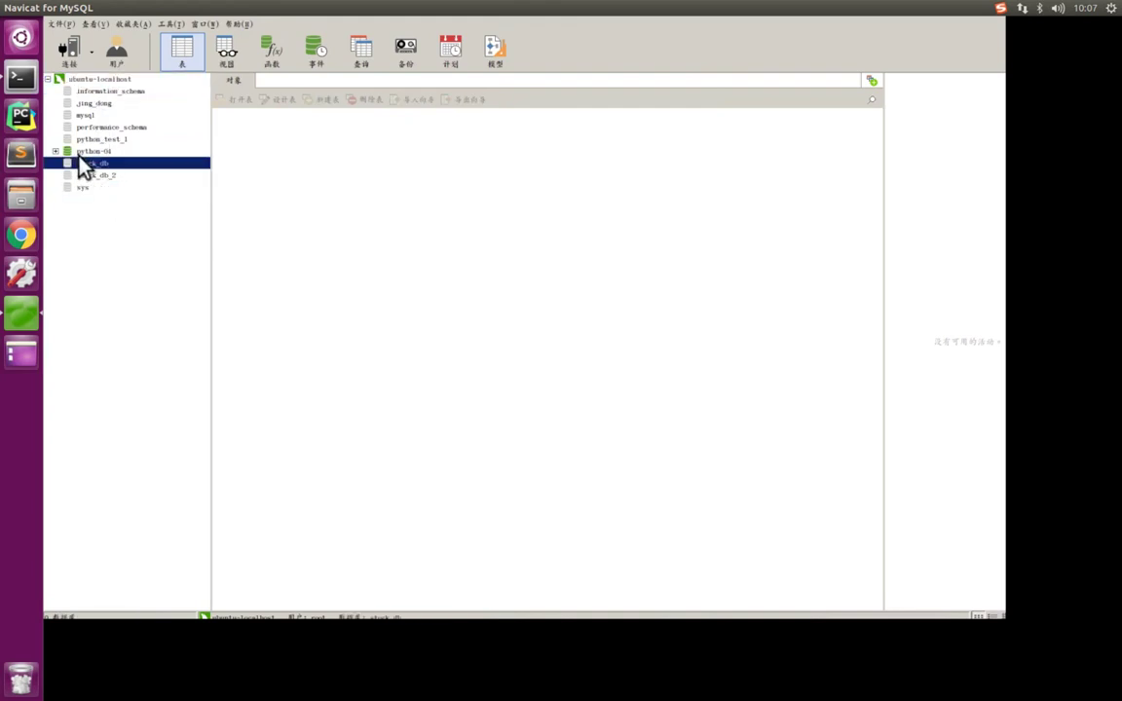
click(88, 152)
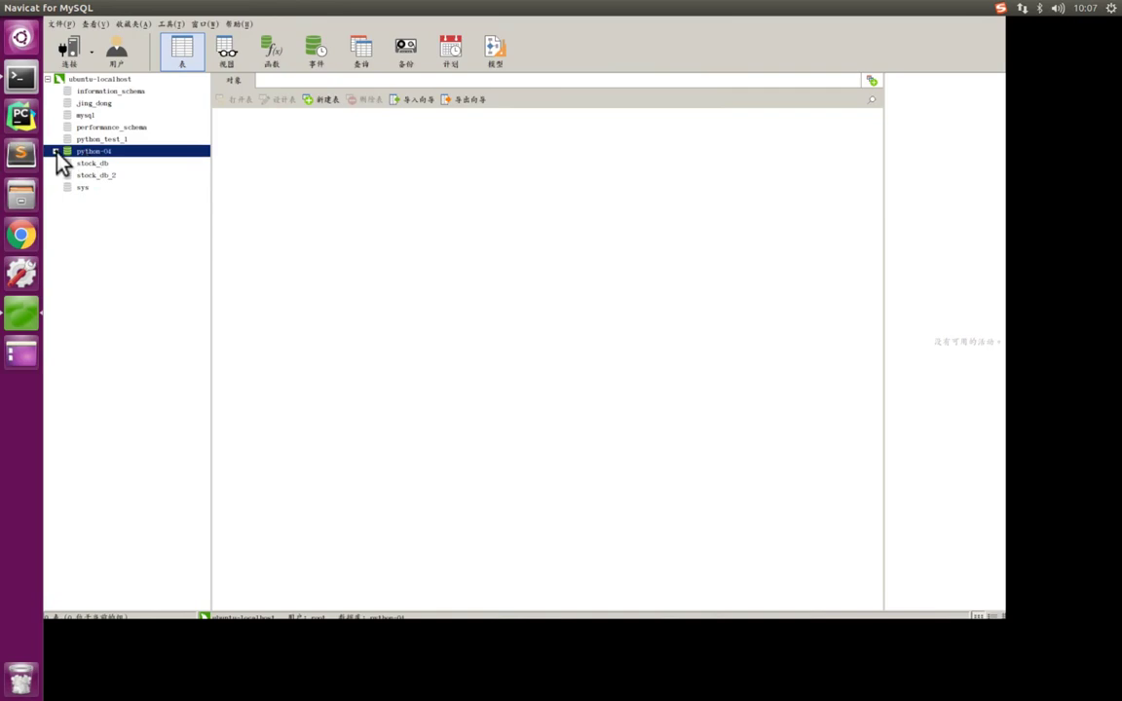
- Expand python-04, select its tables group, and switch to the Mac desktop
click(56, 153)
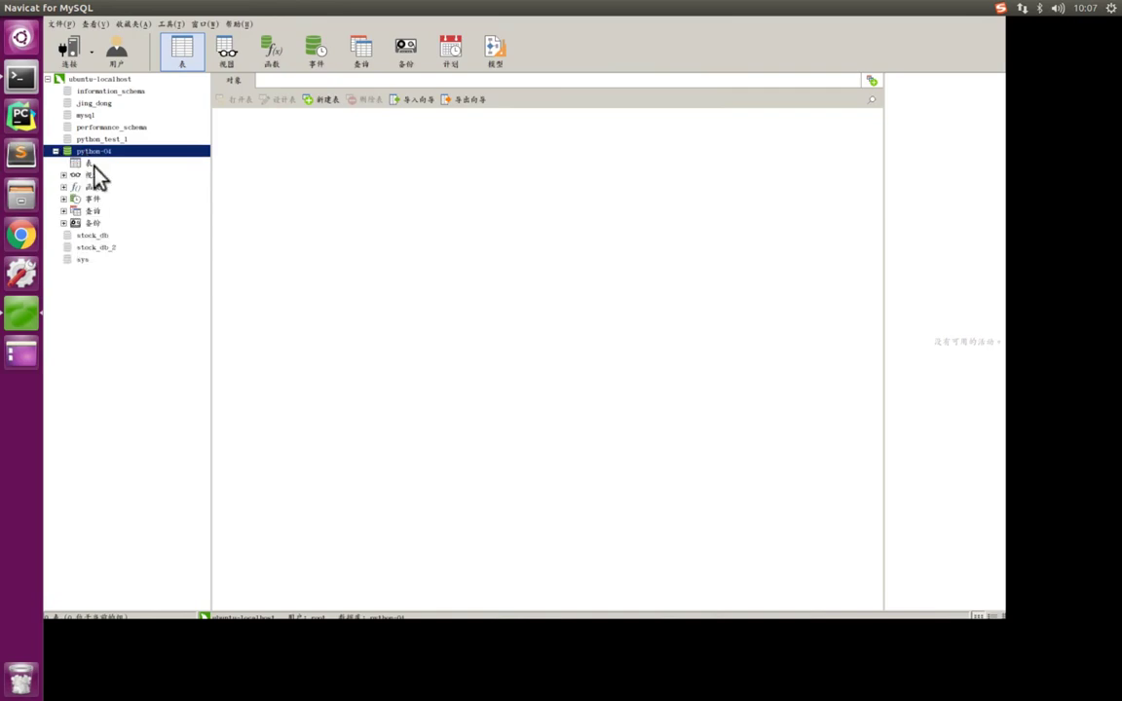
click(94, 163)
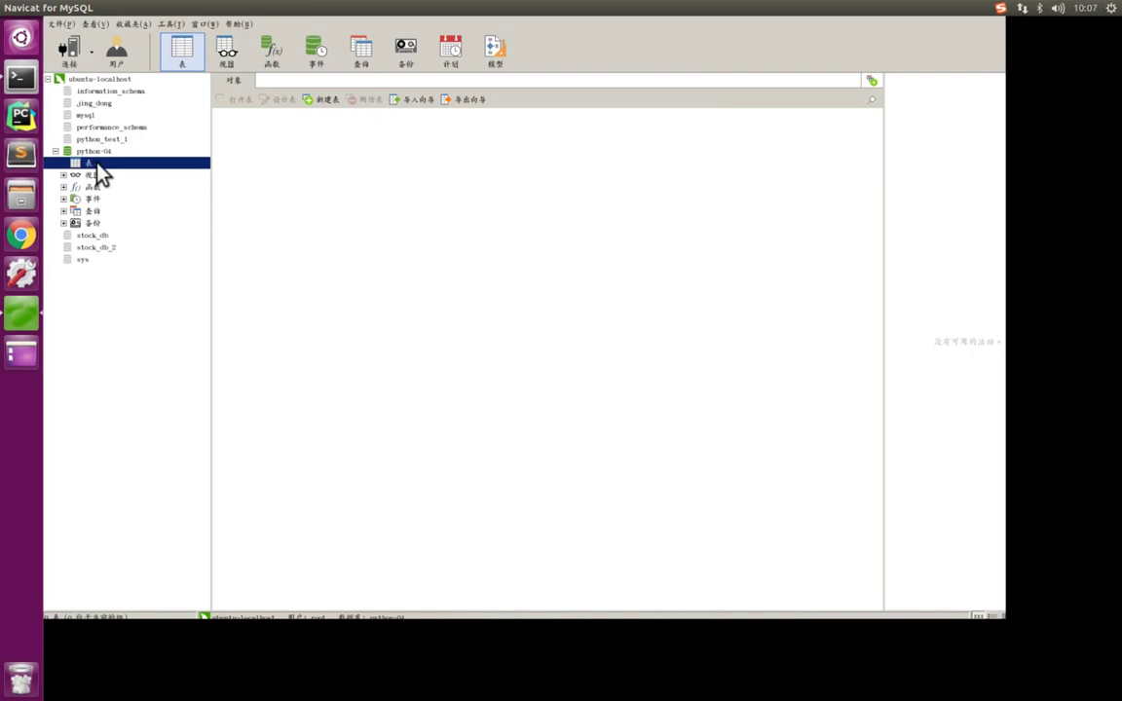
key(ctrl+Left)
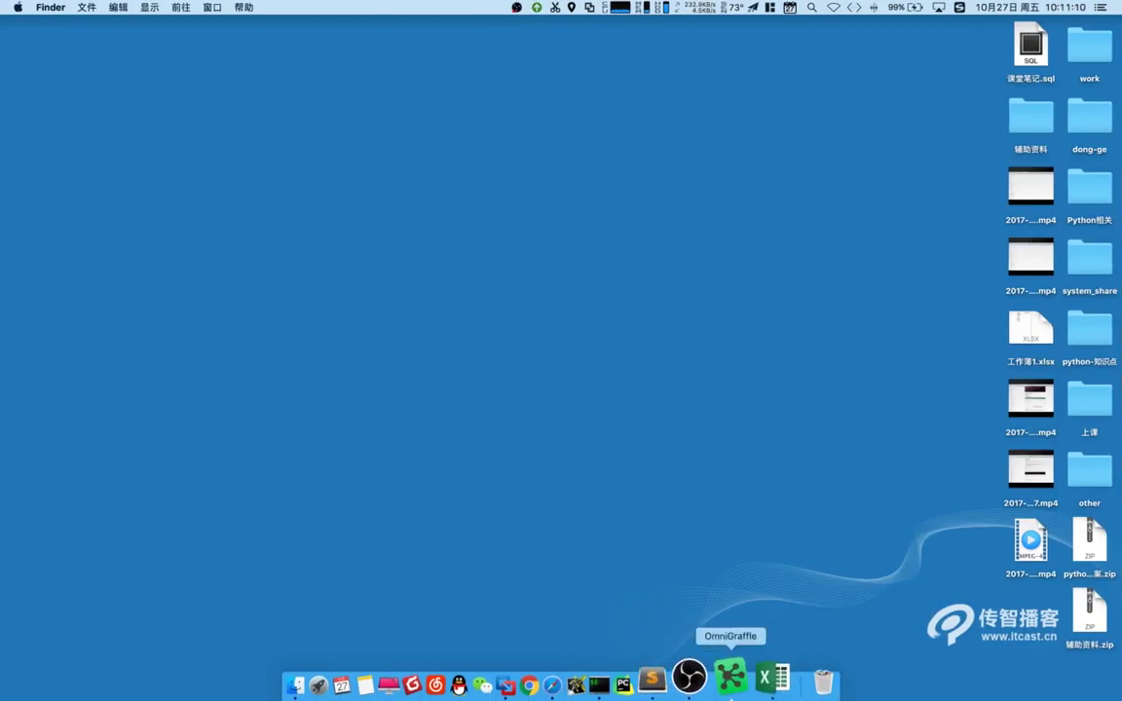
- Compare the kongfu and heros sheets in Excel, select heros A1:C4, then return to python-04's tables
click(772, 676)
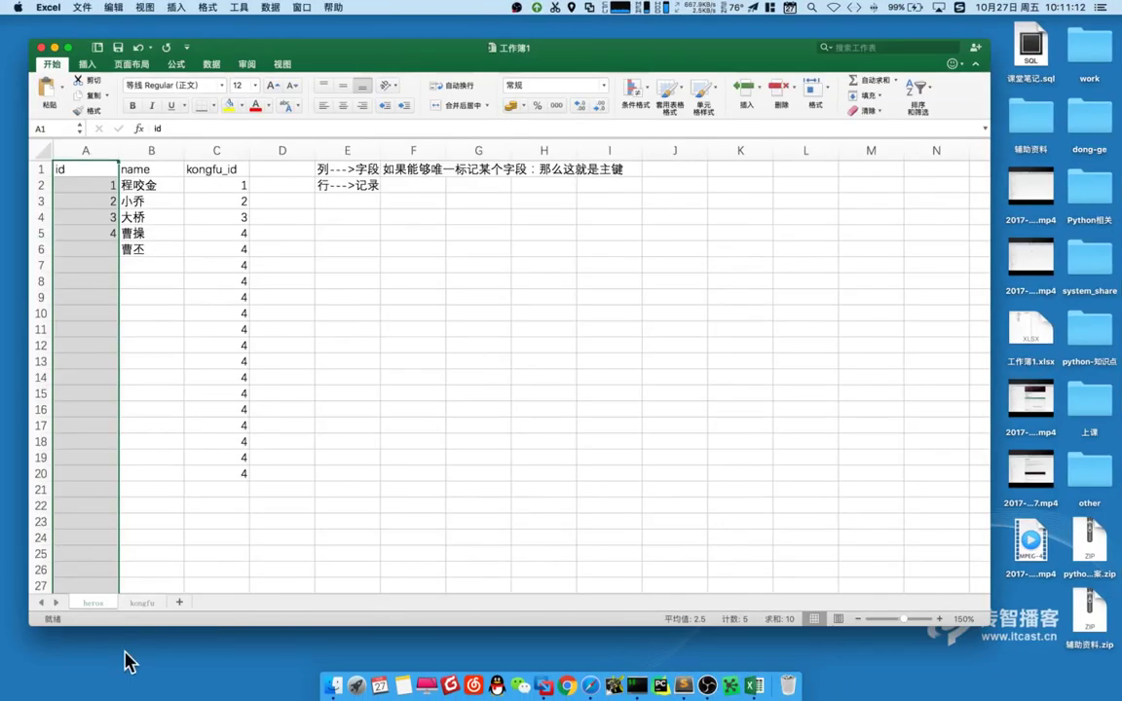
click(142, 603)
click(94, 603)
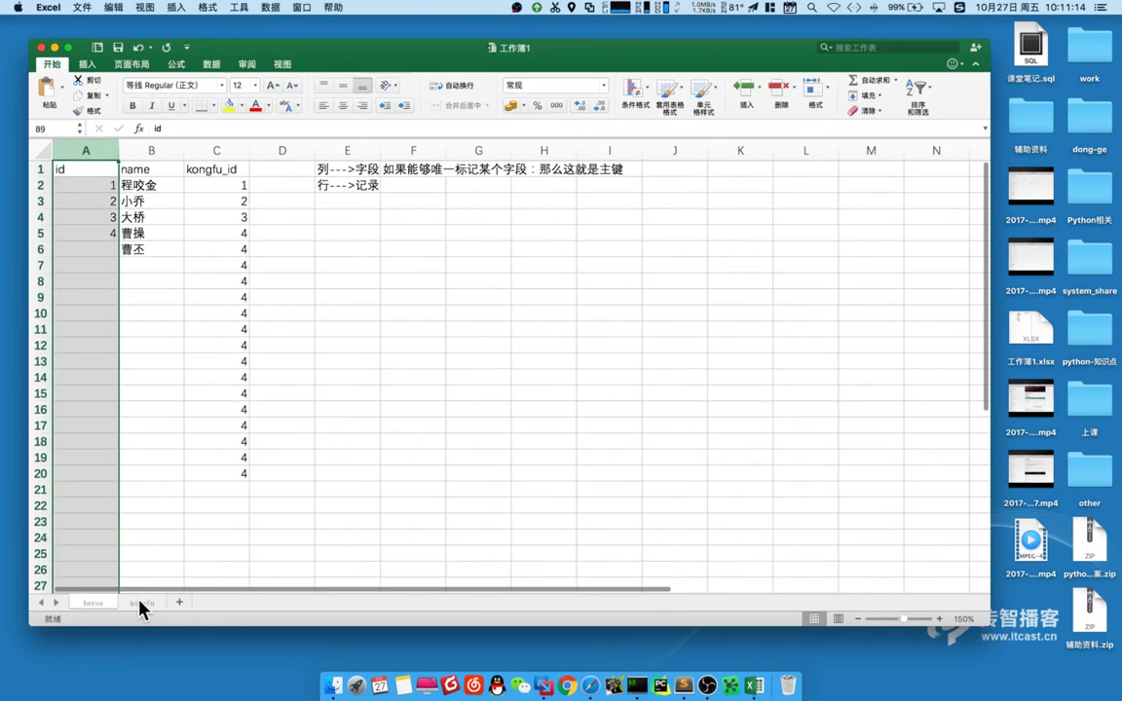
click(141, 604)
click(97, 604)
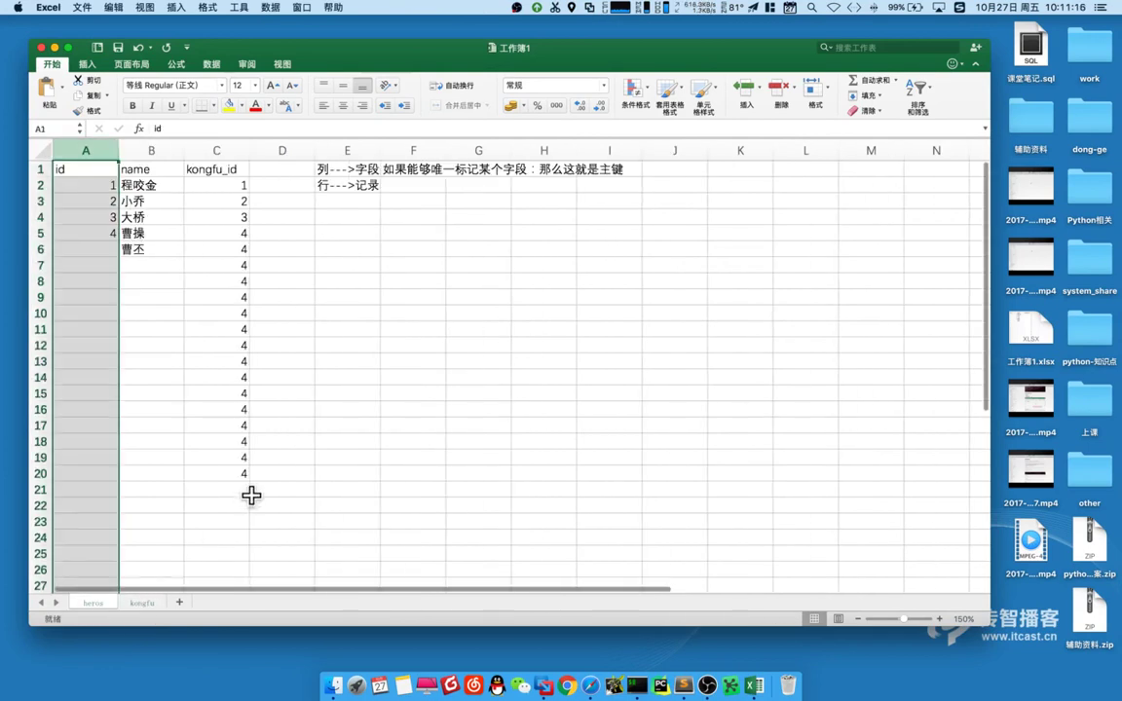
drag(45, 169, 200, 224)
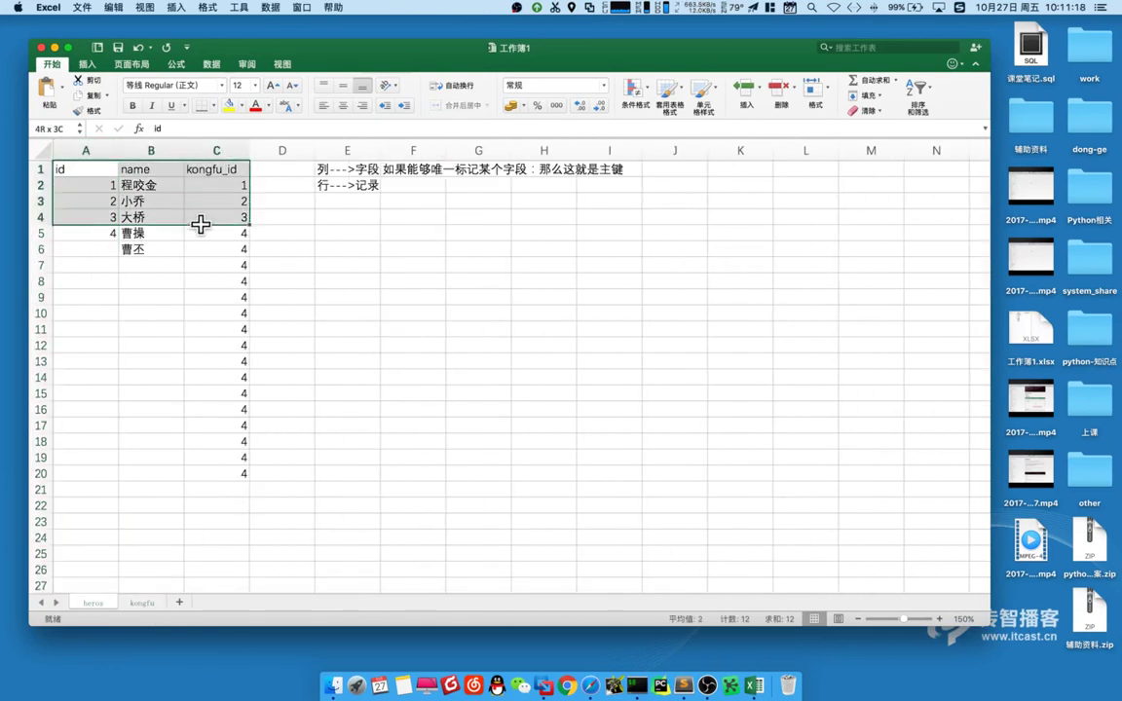
click(370, 275)
key(ctrl+Right)
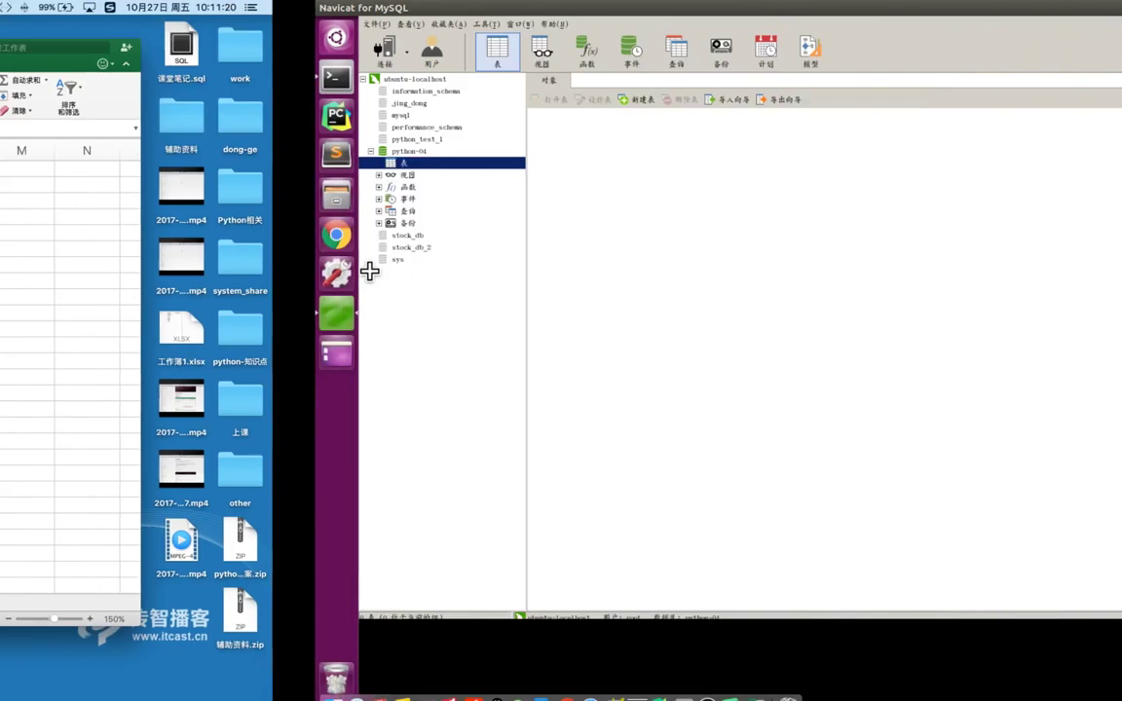
click(87, 163)
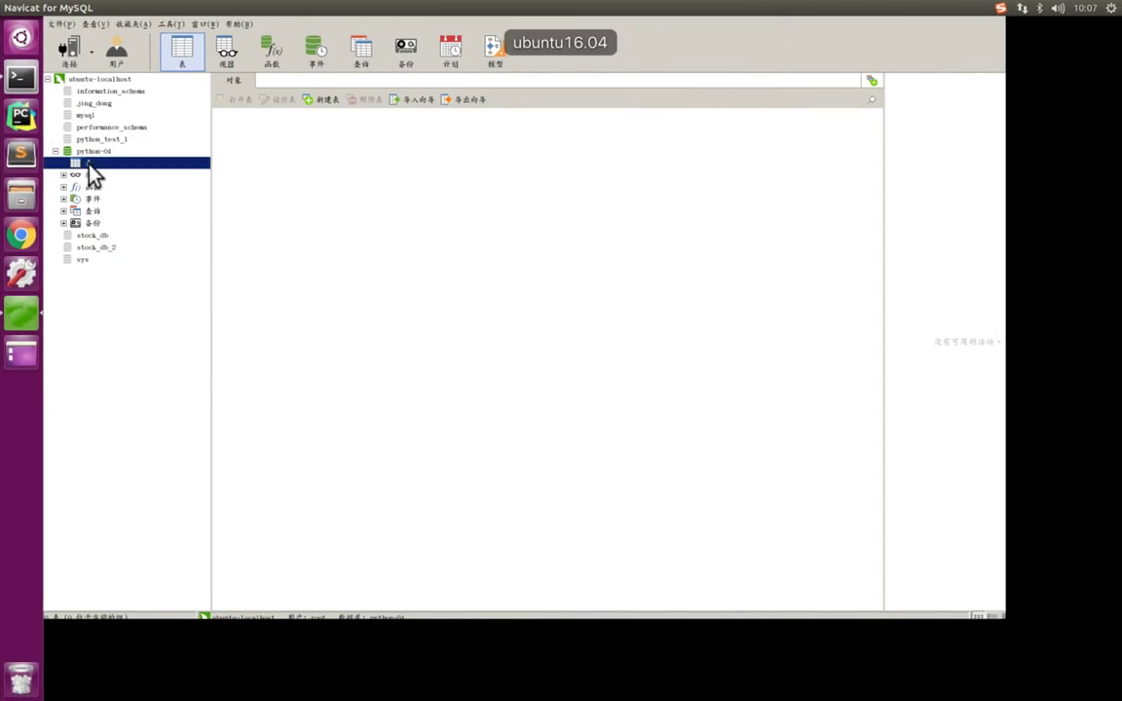
- Create a new table under python-04 and capture the field grid's first column
right_click(97, 166)
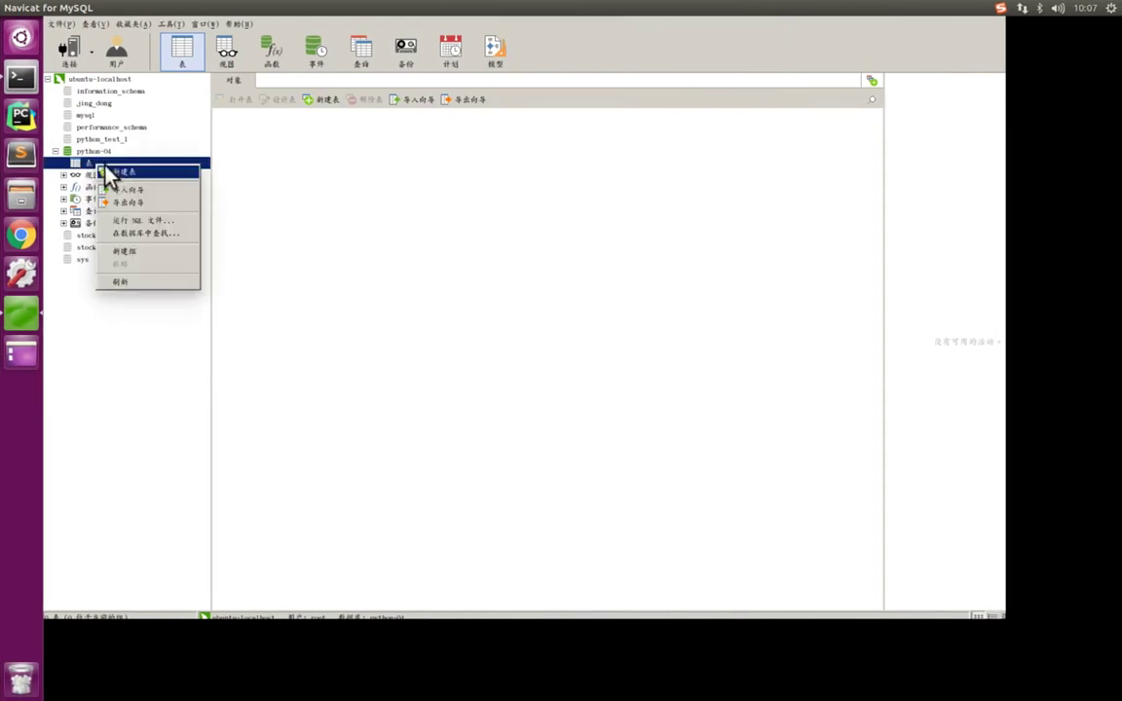
click(124, 172)
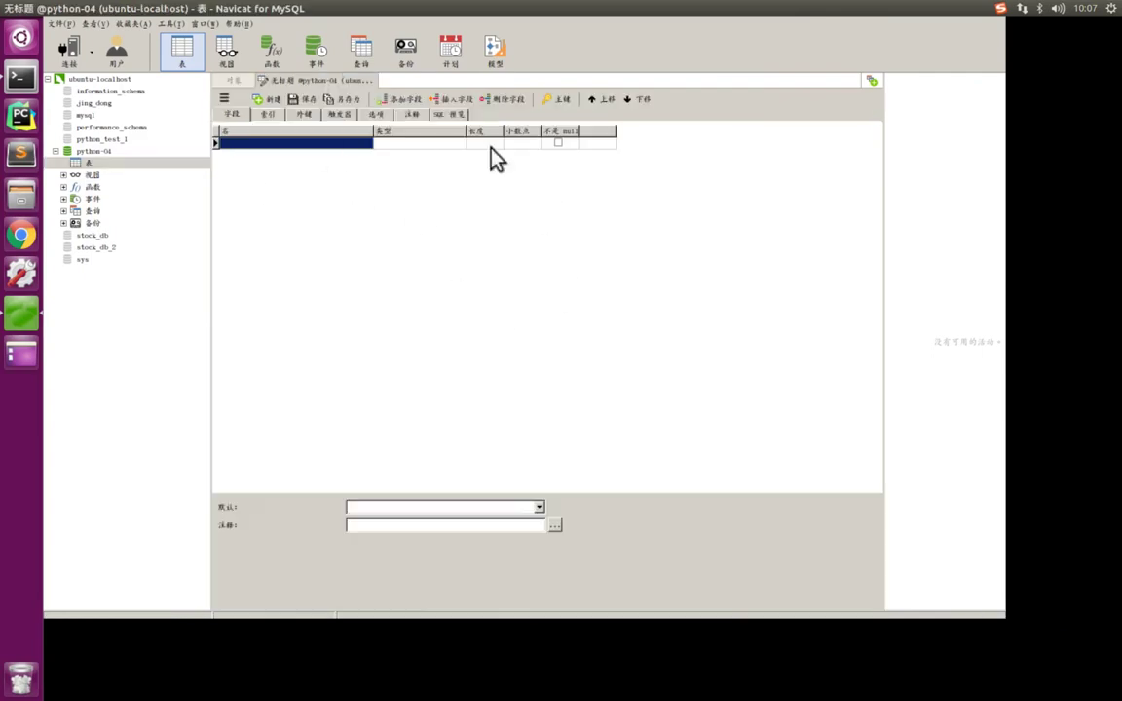
key(ctrl+alt+a)
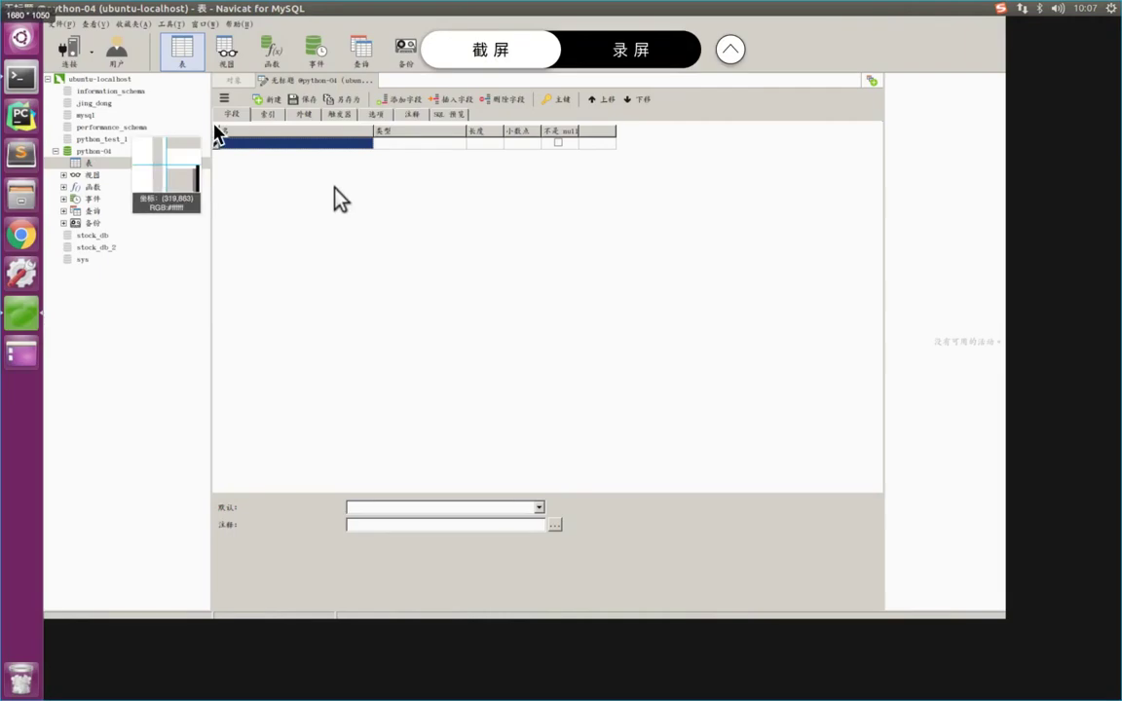
drag(216, 124, 368, 172)
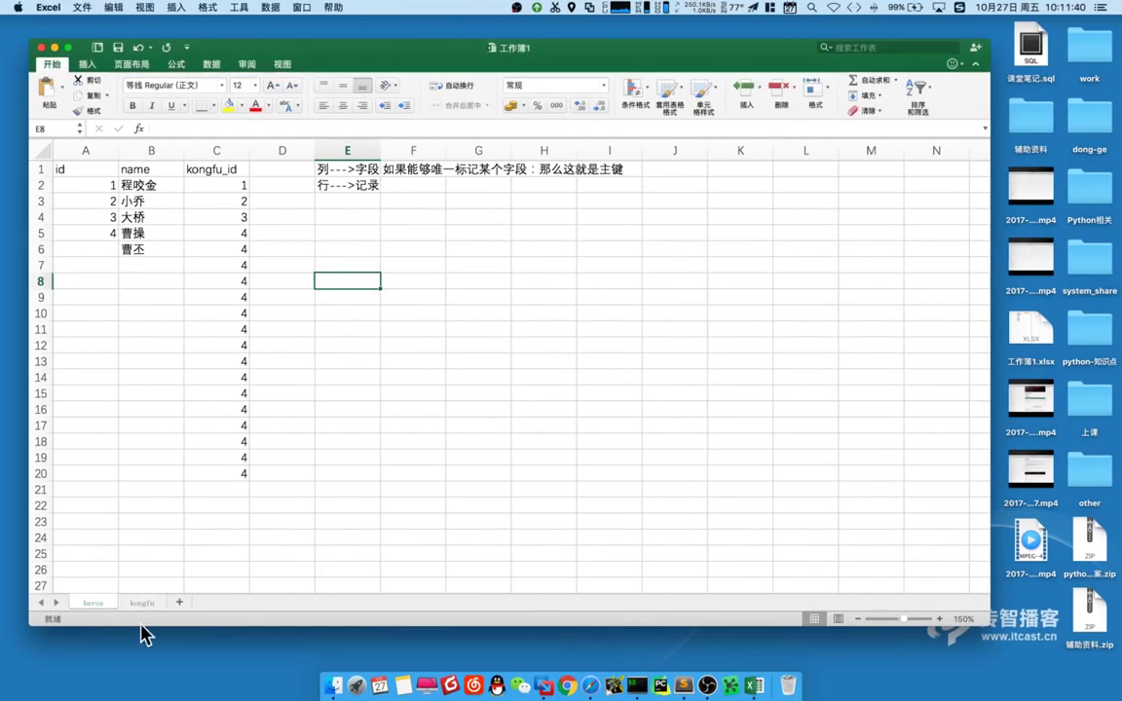
- Insert blank worksheet 工作表3 in Excel and select columns A, B, C and cell C7
click(181, 603)
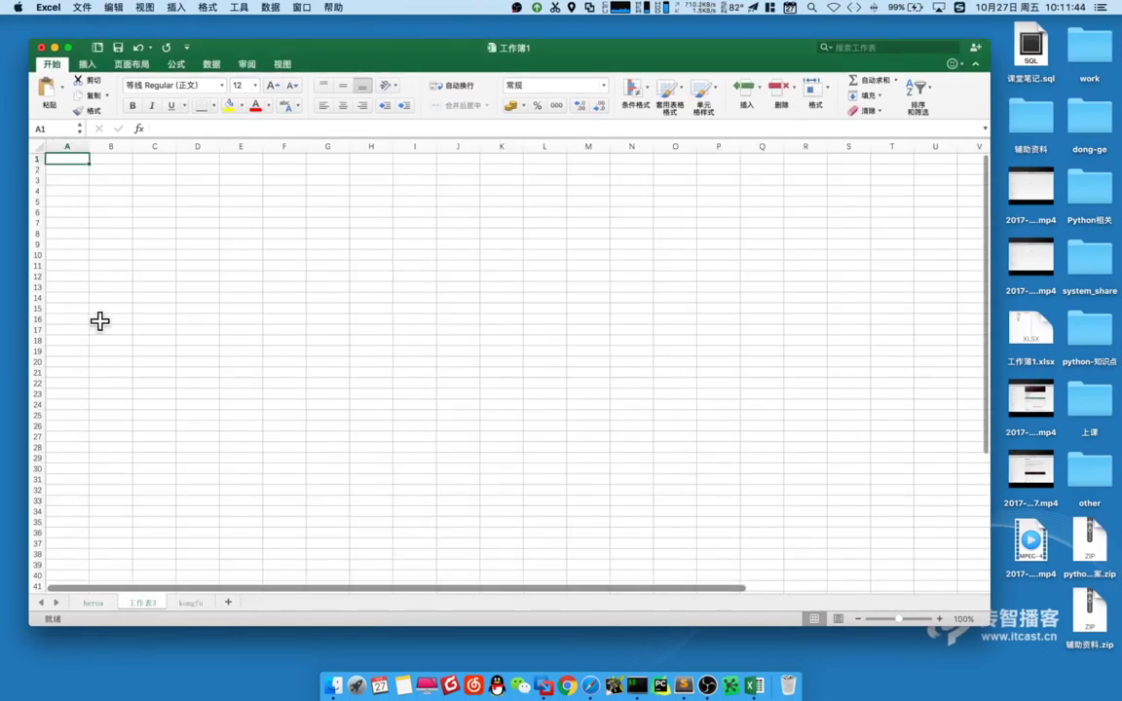
click(65, 141)
click(108, 145)
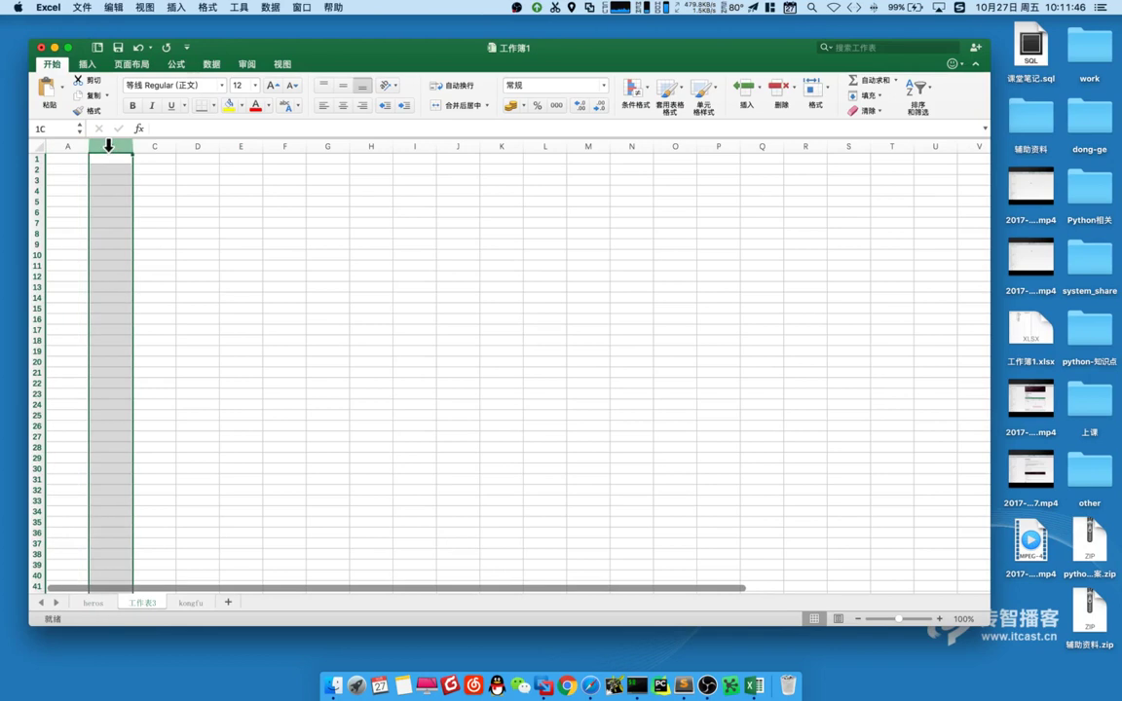
click(156, 146)
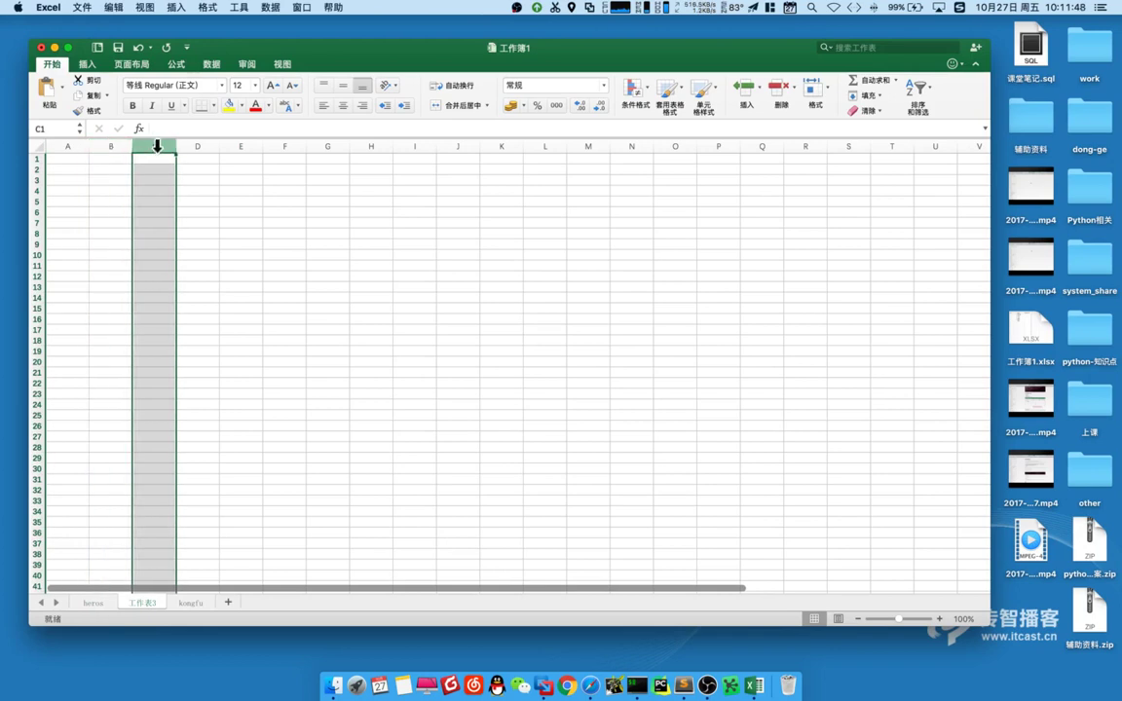
click(159, 223)
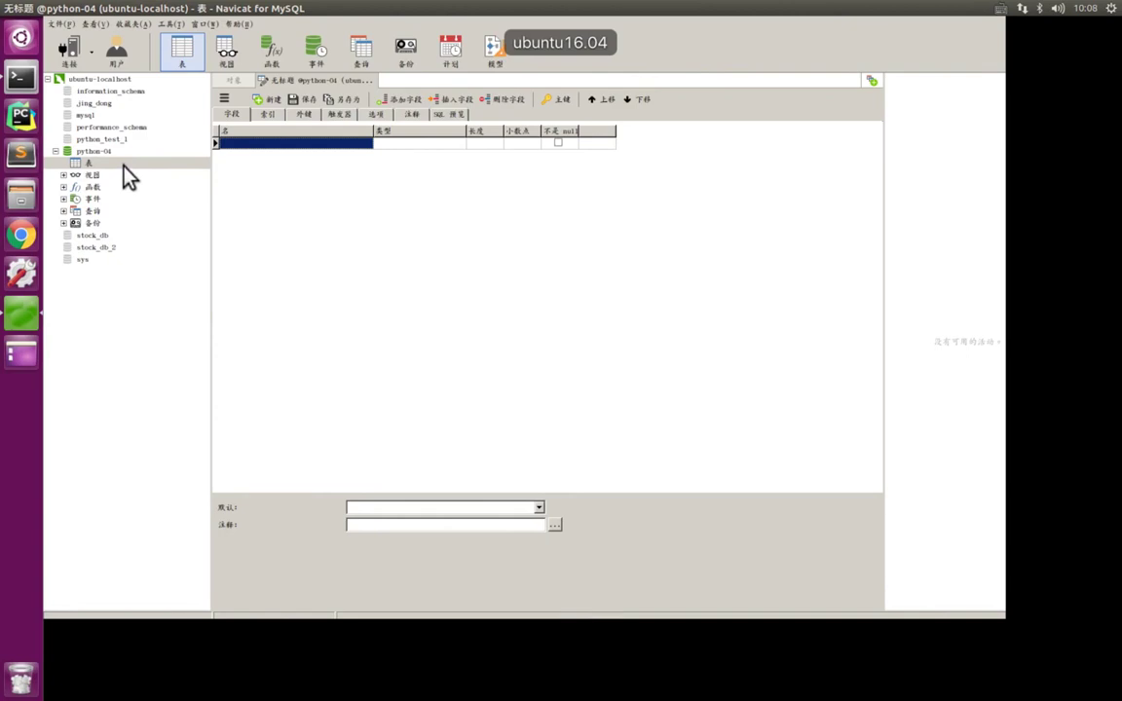
- Name the first field id, checking the id column on the Excel heros sheet
right_click(123, 168)
click(394, 198)
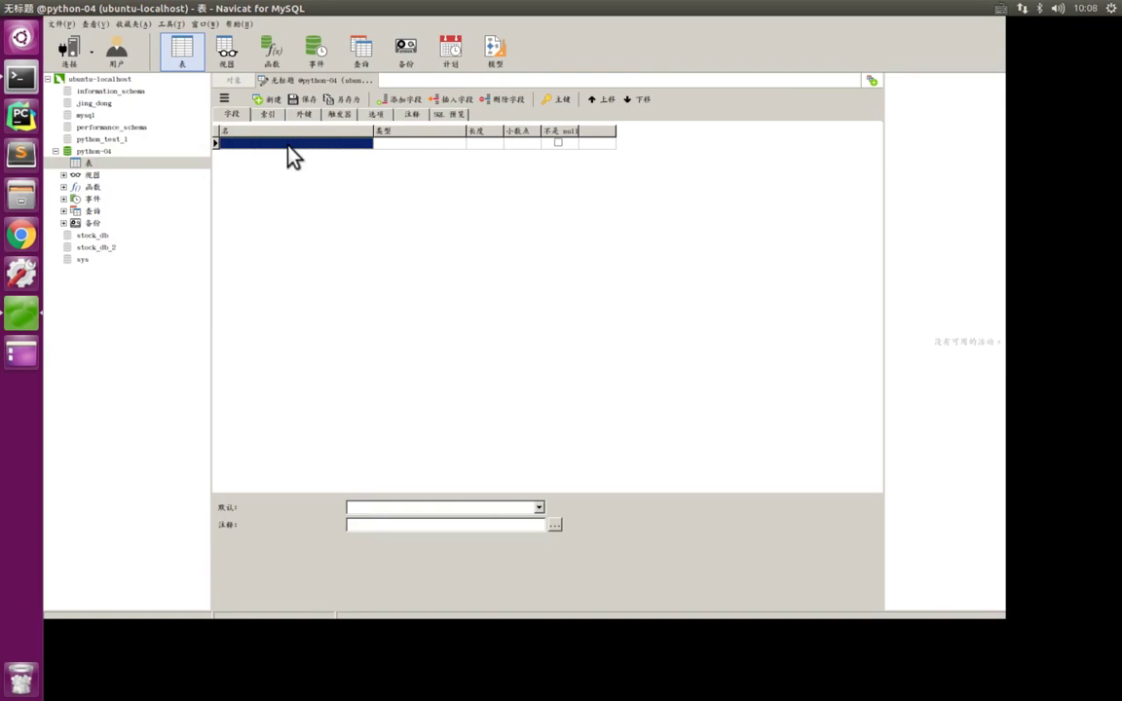
click(292, 144)
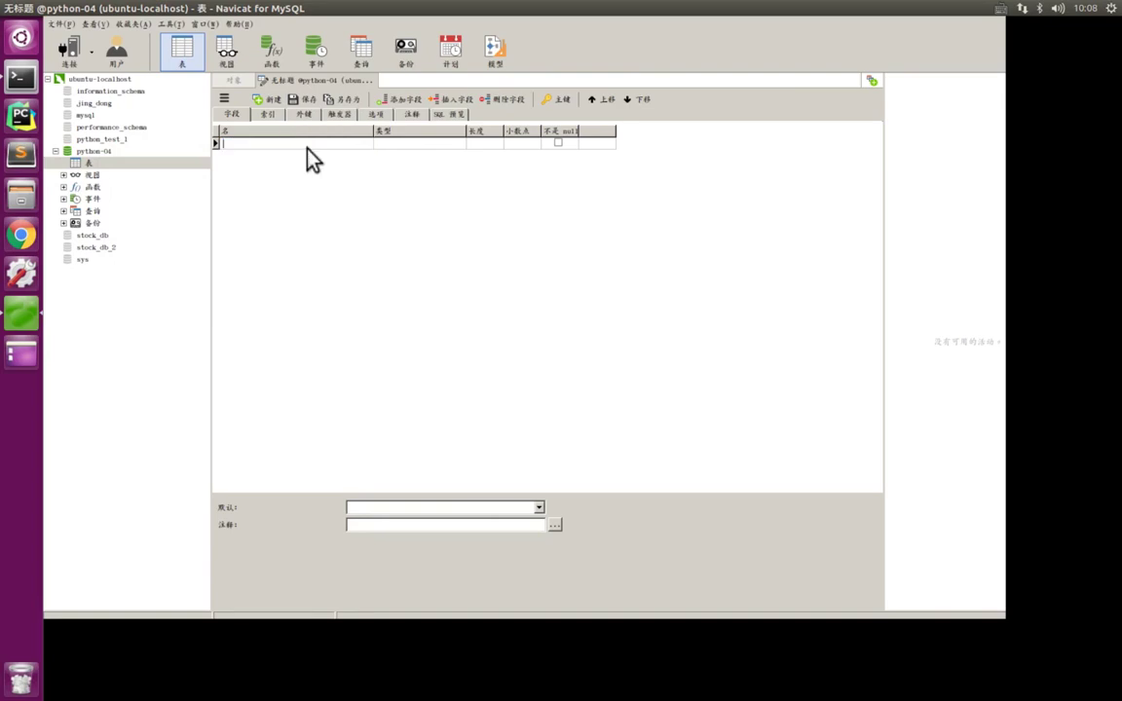
key(ctrl+Left)
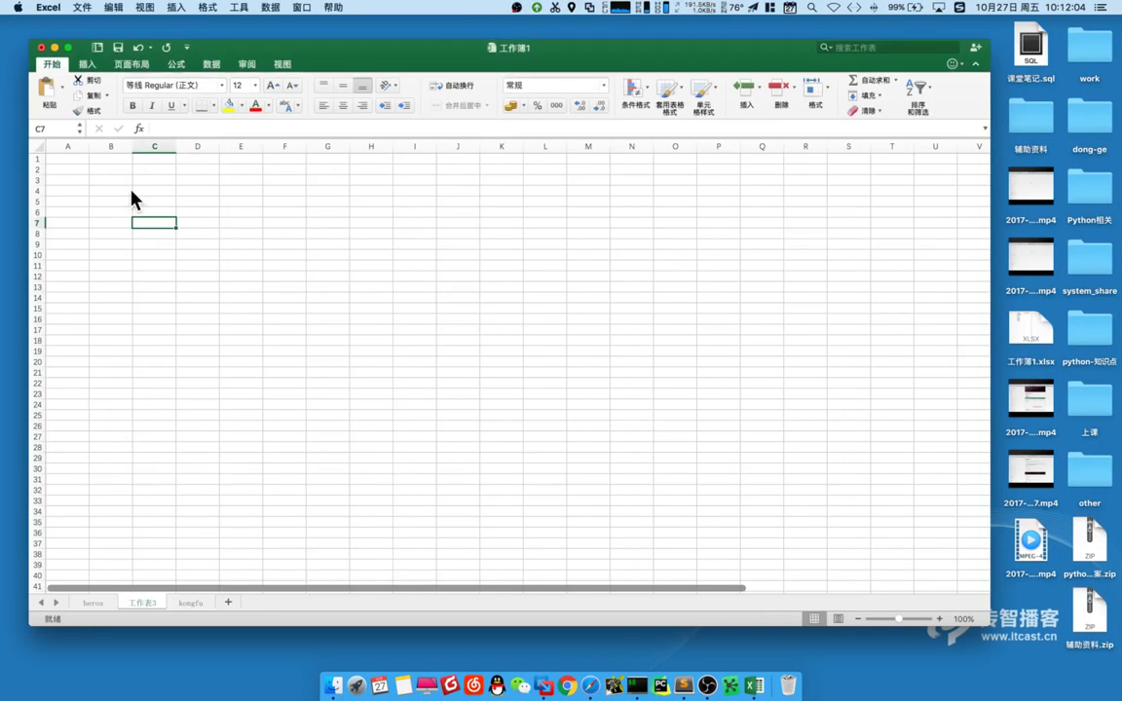
click(94, 603)
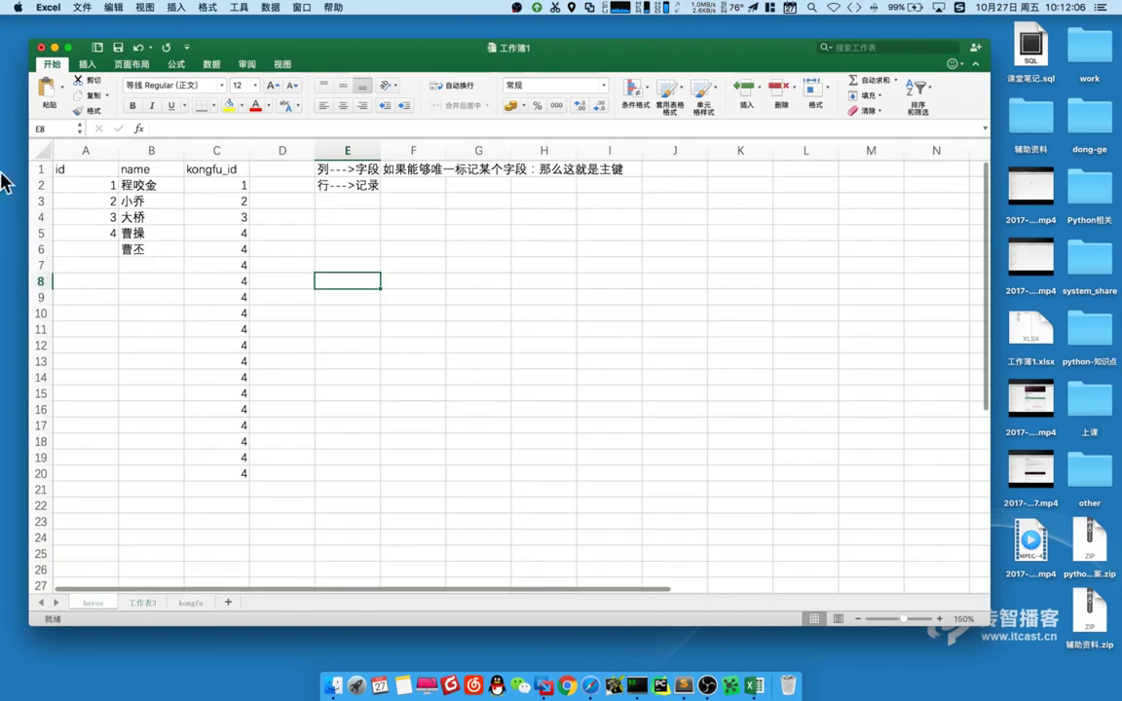
click(87, 142)
key(ctrl+Right)
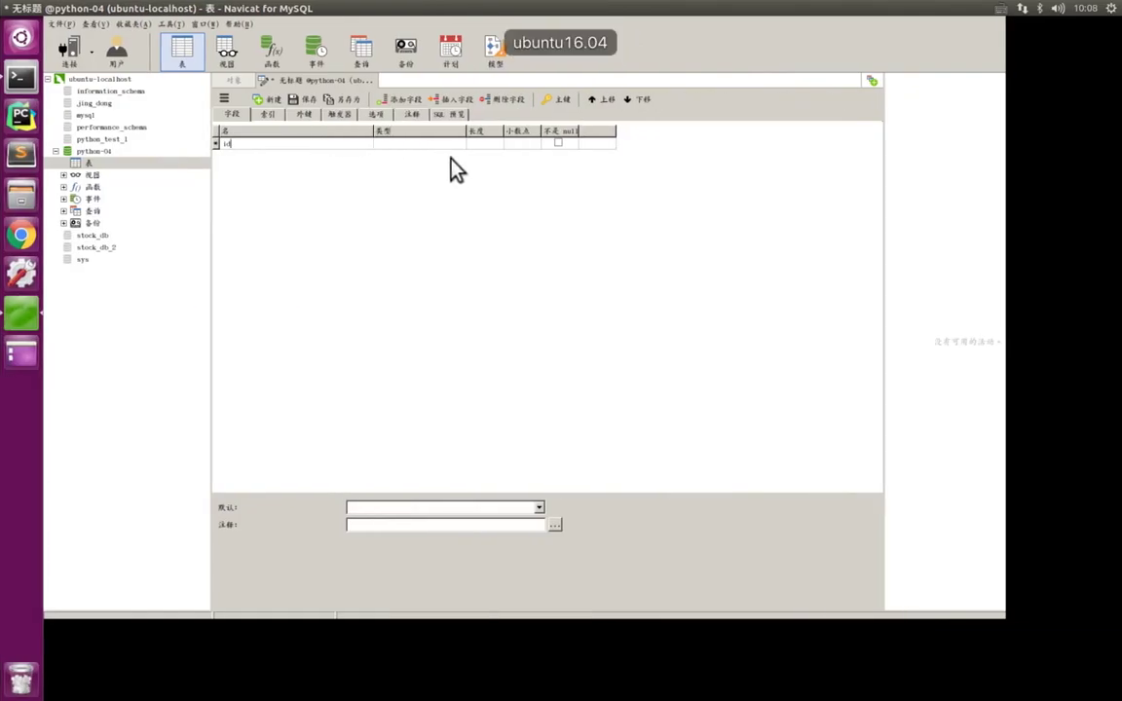
- Give the id field type int, mark it not null, and make it the primary key
key(Tab)
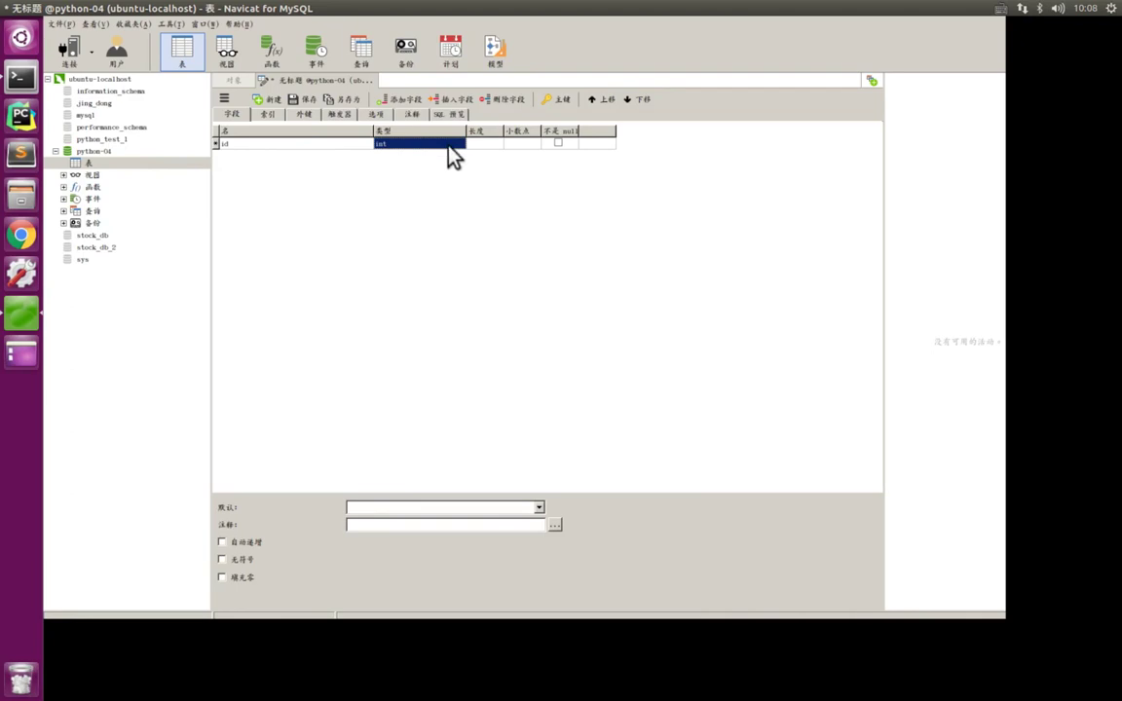
click(470, 146)
key(Tab)
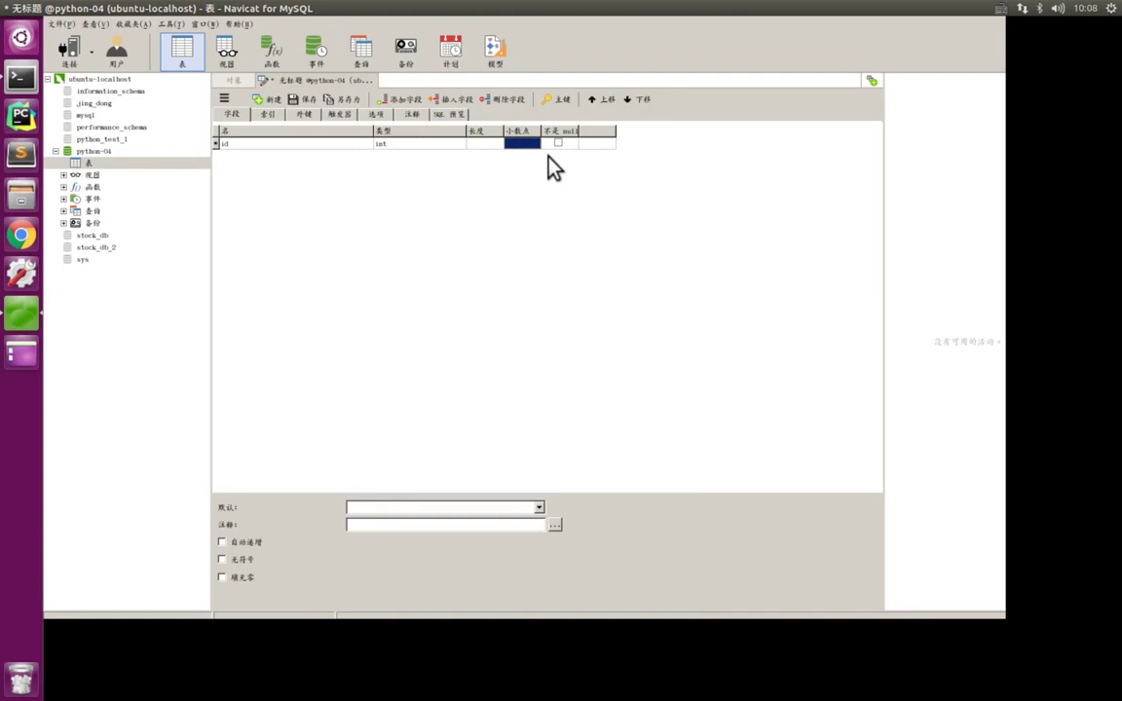
key(Tab)
key(ctrl+alt+a)
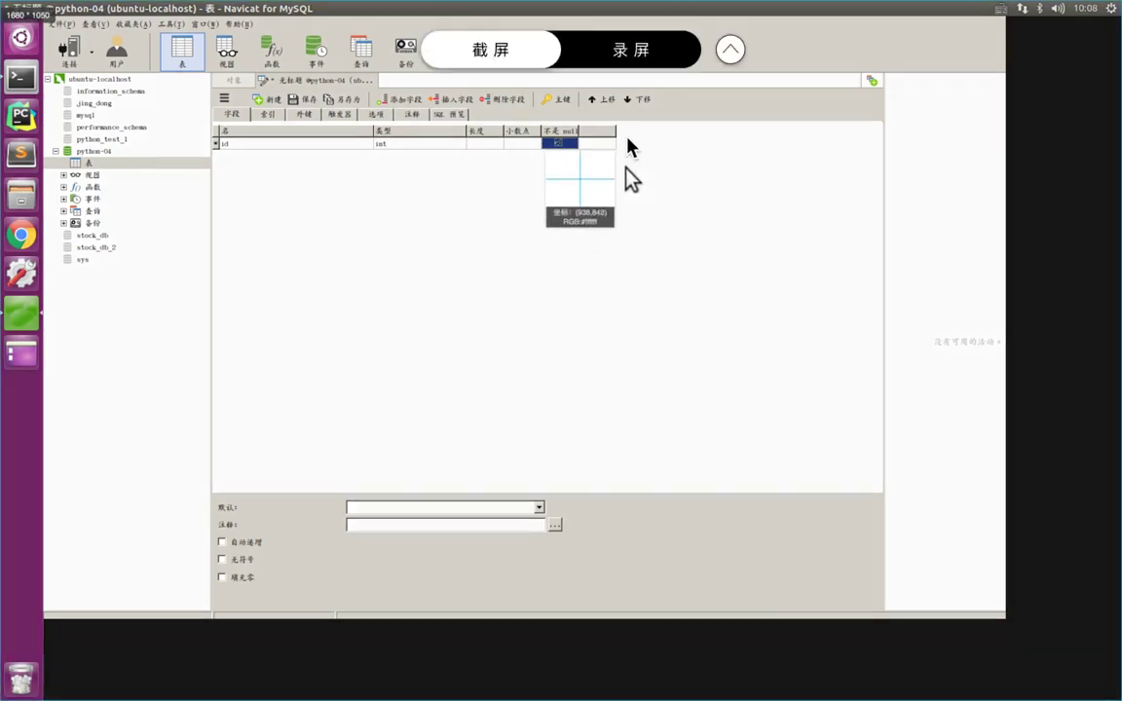
mouse_move(626, 138)
mouse_down()
mouse_move(569, 149)
mouse_move(605, 143)
mouse_up()
double_click(605, 146)
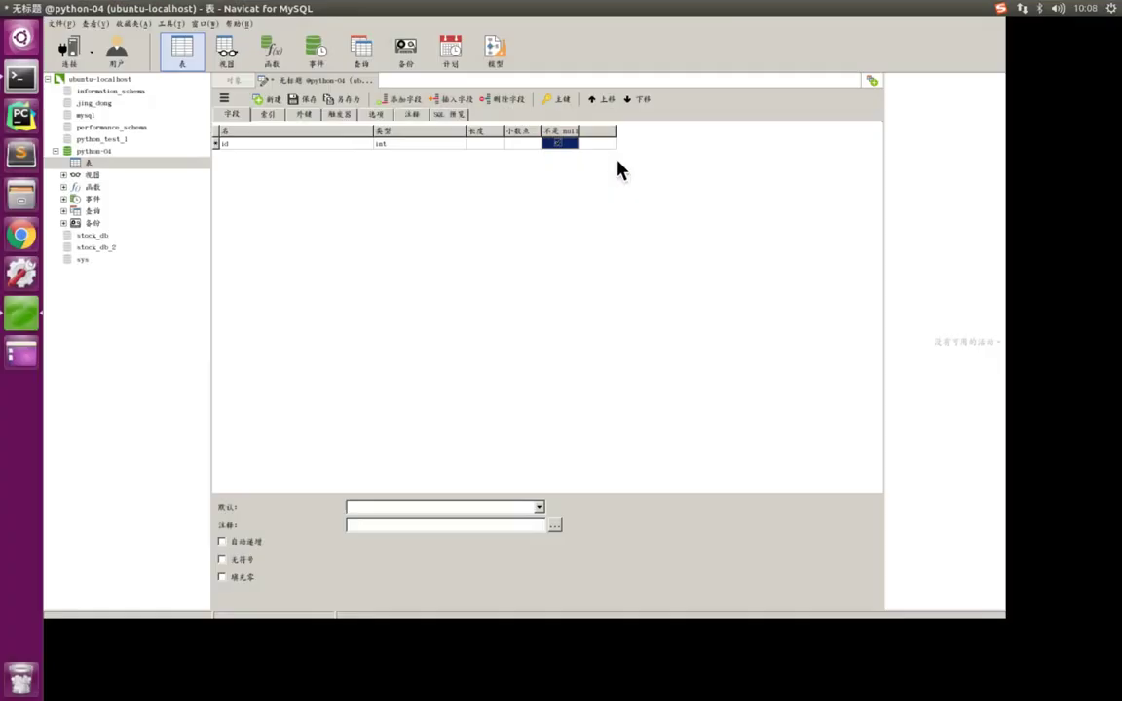
click(600, 144)
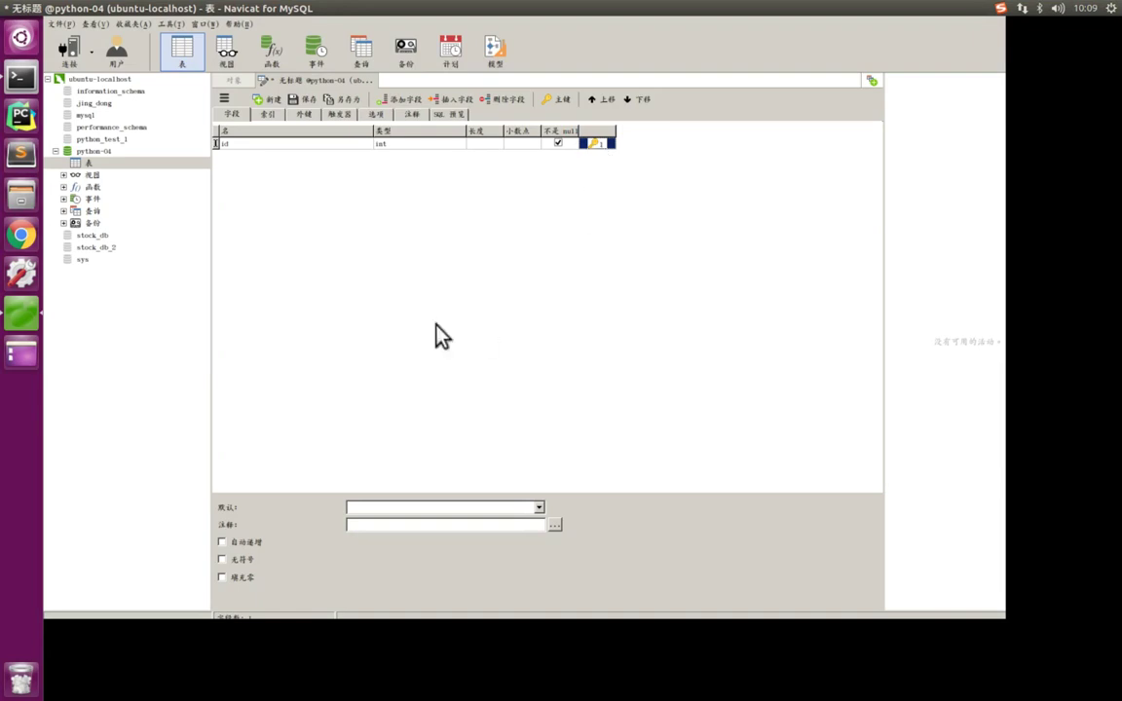
- Screen-capture the id field's options panel with the pen tool, then cancel the capture
key(ctrl+alt+a)
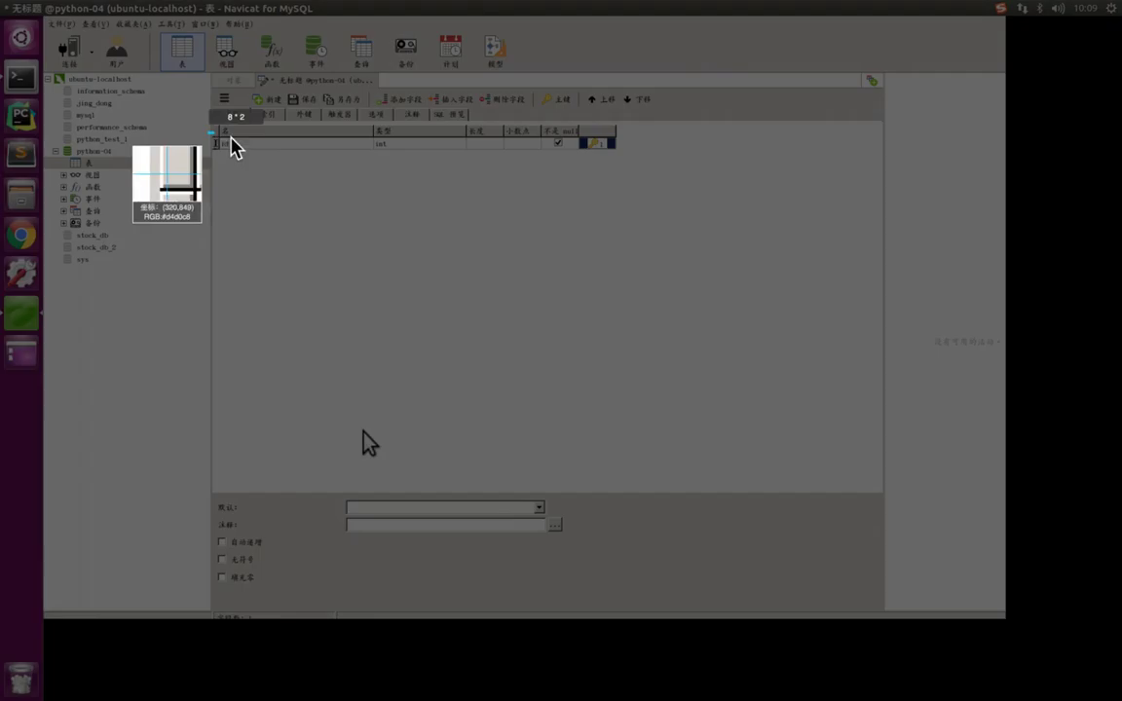
drag(210, 133, 626, 162)
drag(551, 155, 516, 508)
drag(394, 515, 428, 636)
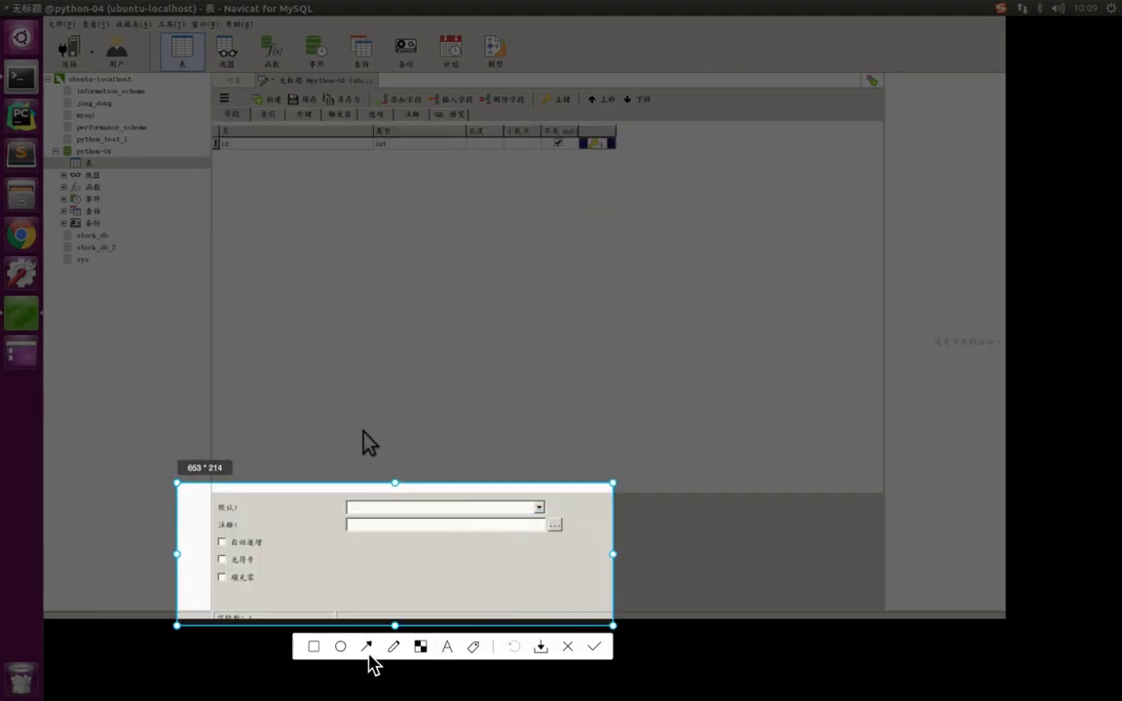
click(393, 647)
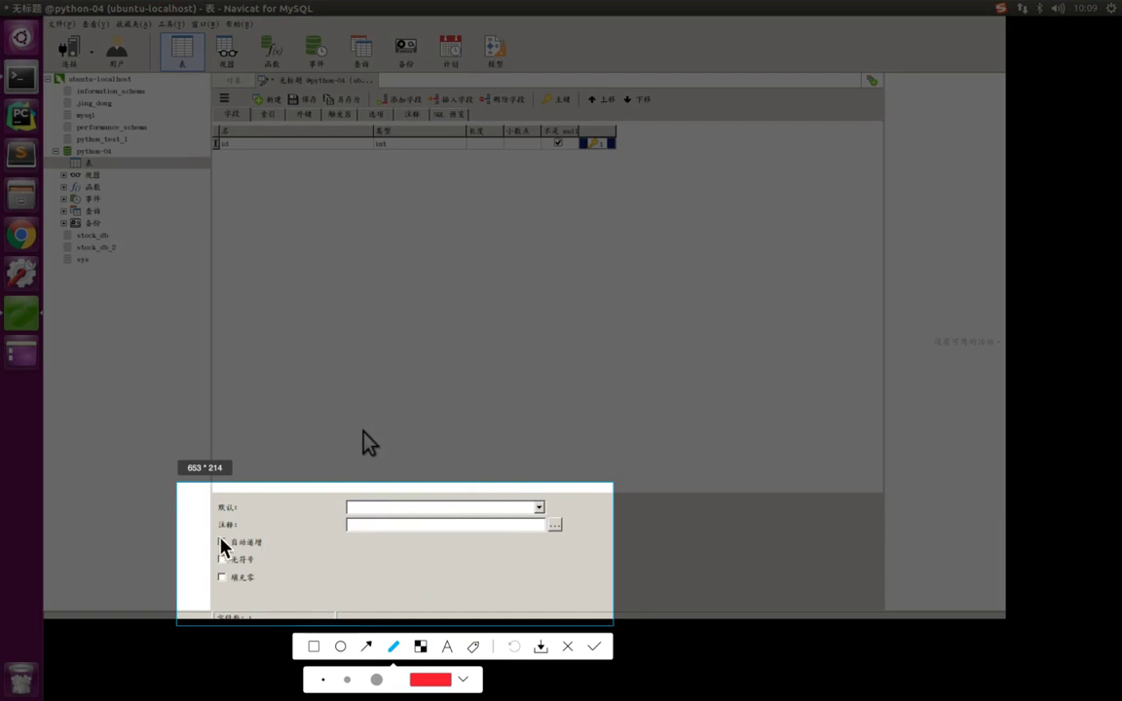
key(Escape)
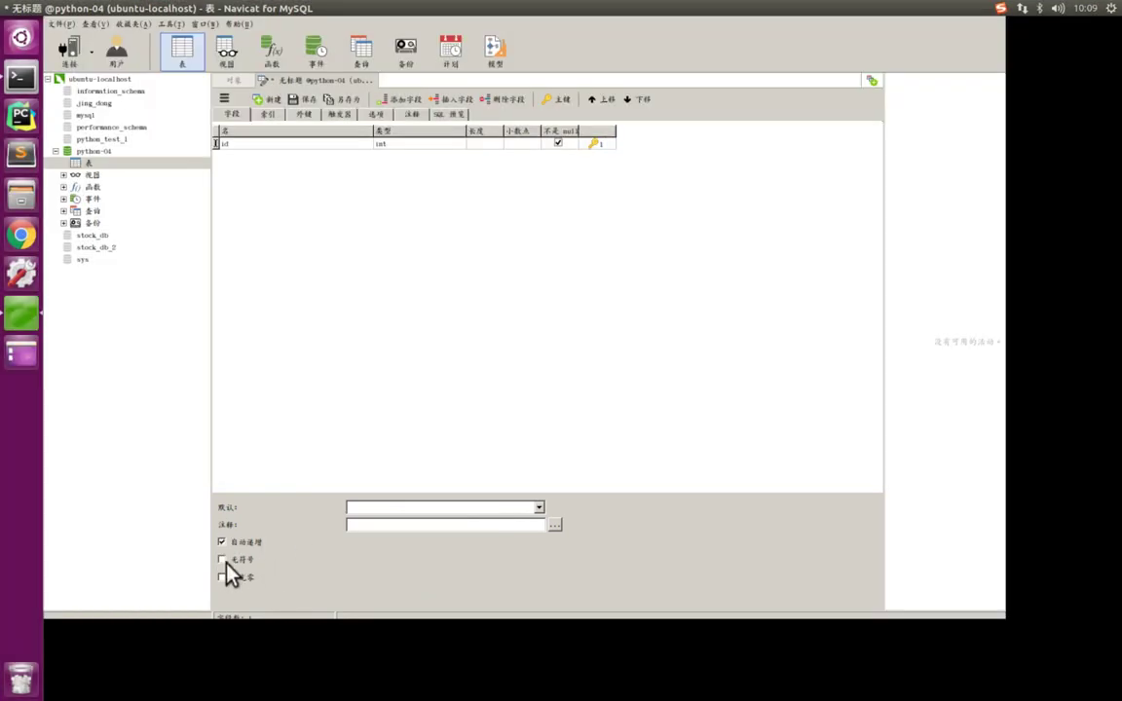
- Mark the id field unsigned and take the Navicat window out of full screen
click(220, 560)
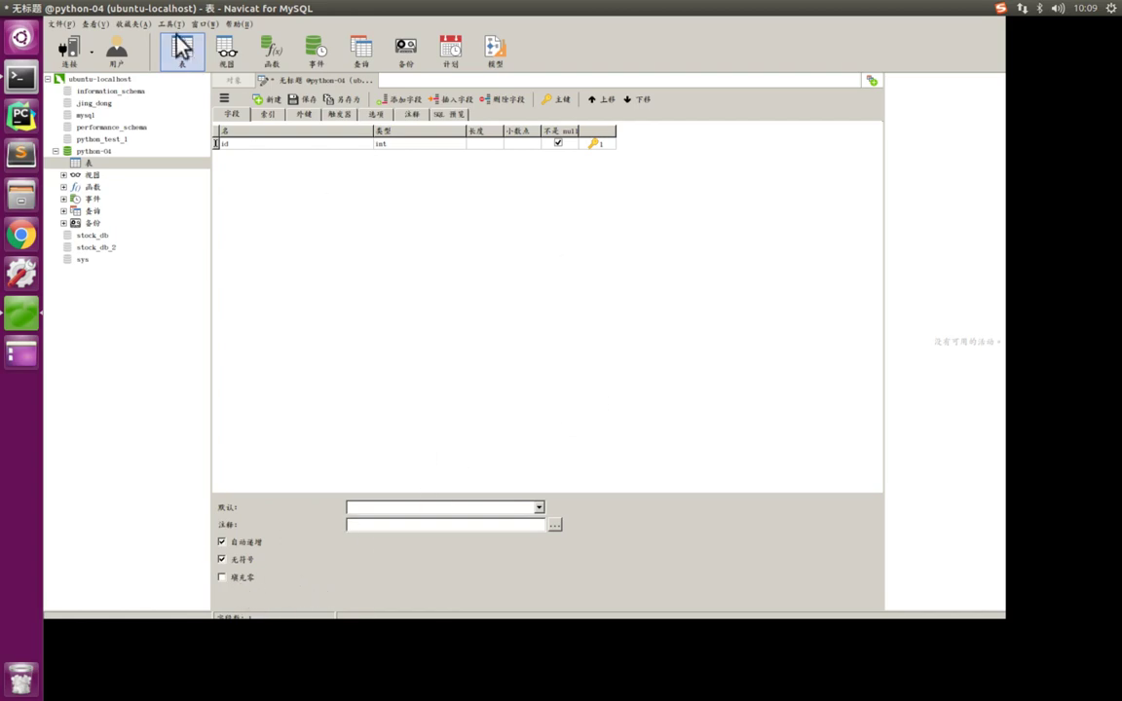
drag(273, 12, 280, 191)
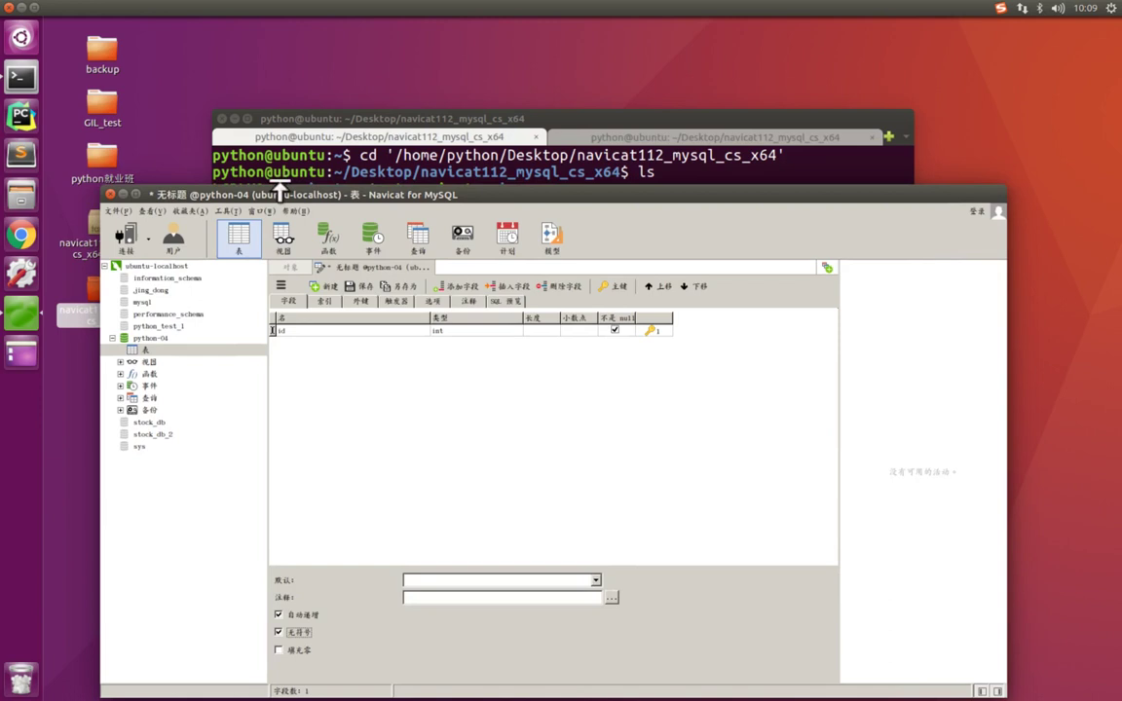
click(136, 194)
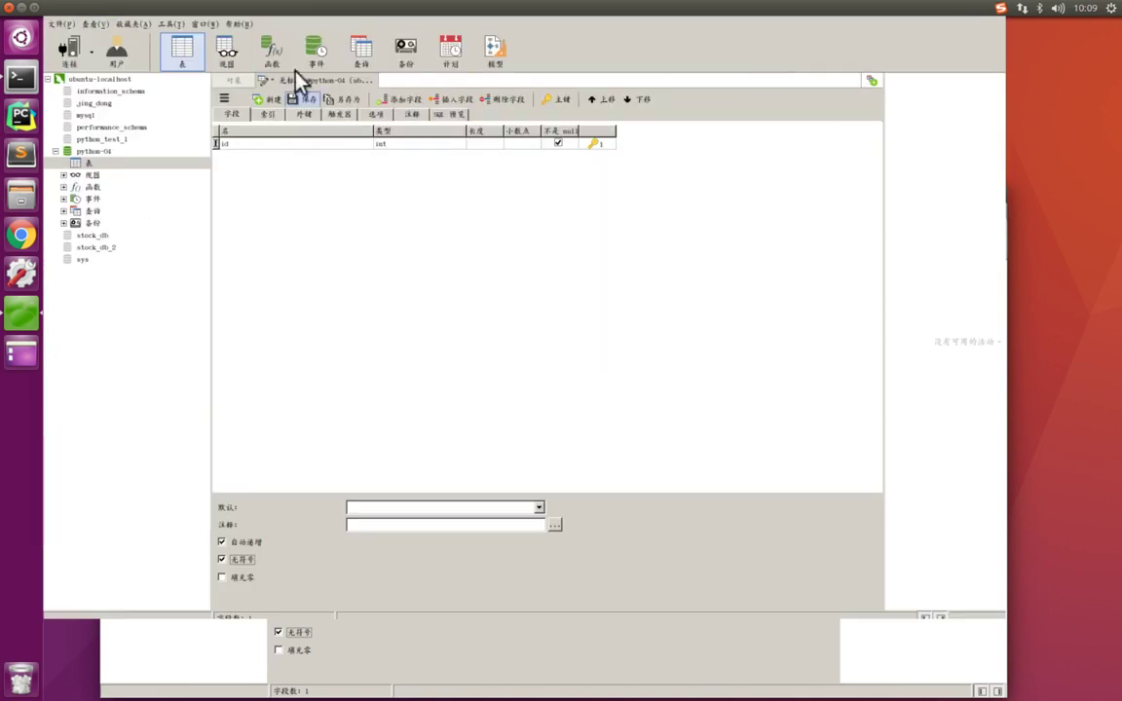
drag(266, 12, 336, 107)
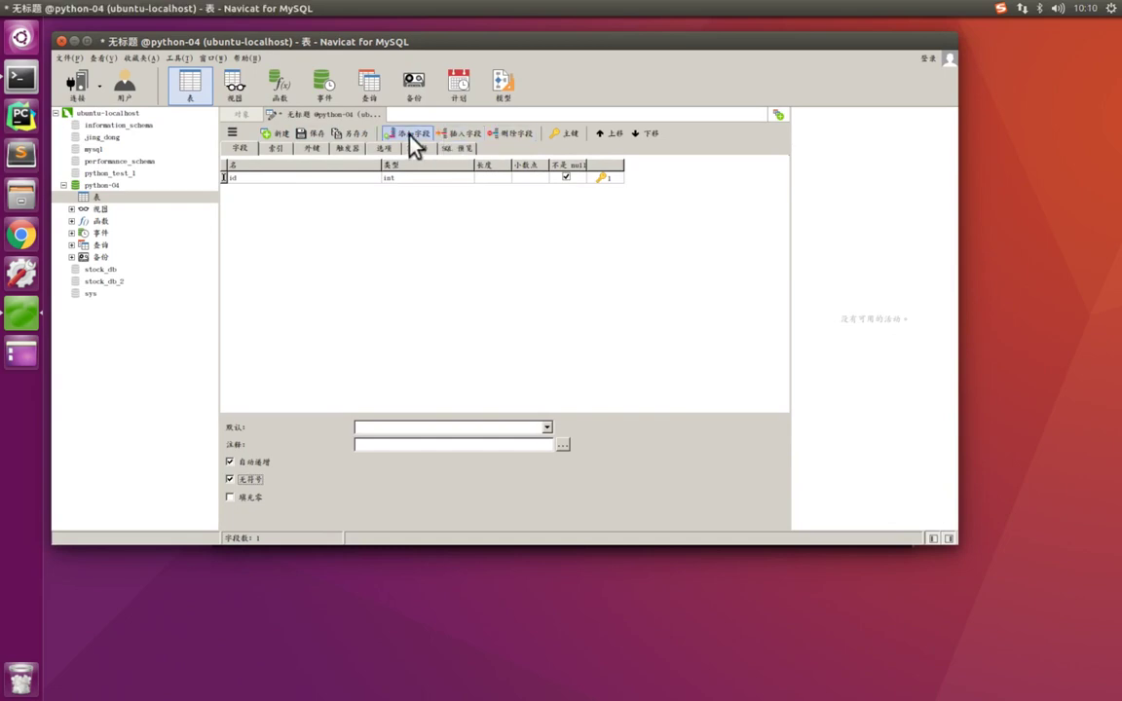
- Add an empty field row below id, checking the Excel reference sheet's columns
key(ctrl+alt+a)
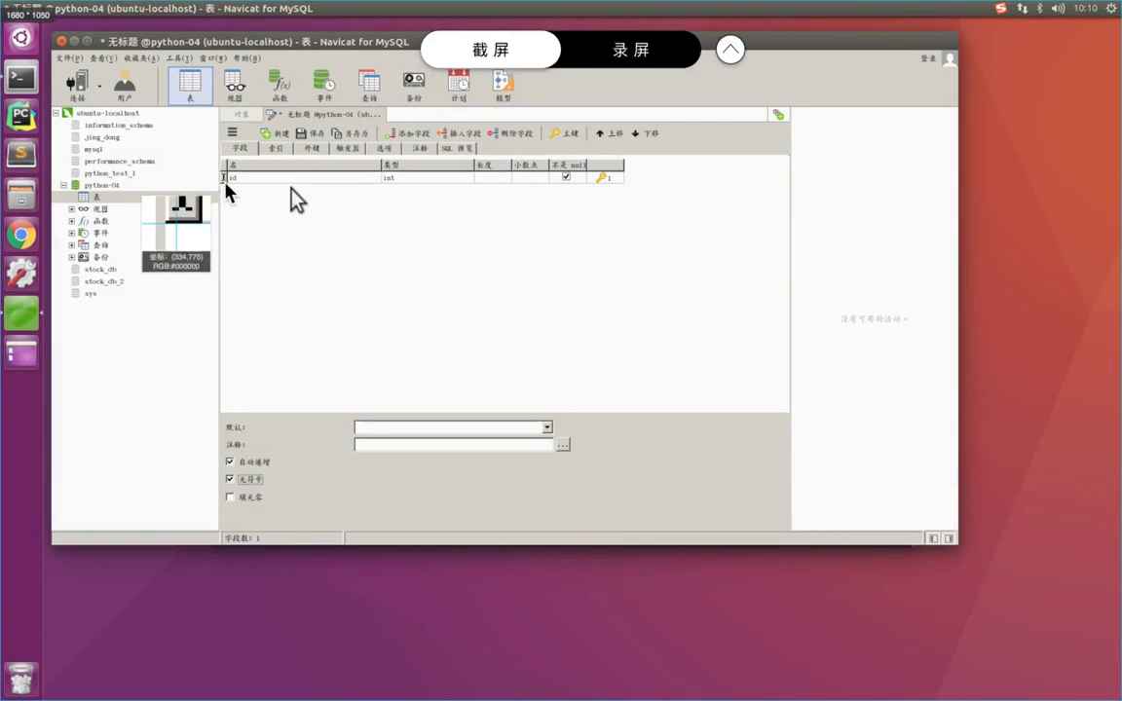
drag(227, 186, 592, 263)
double_click(510, 225)
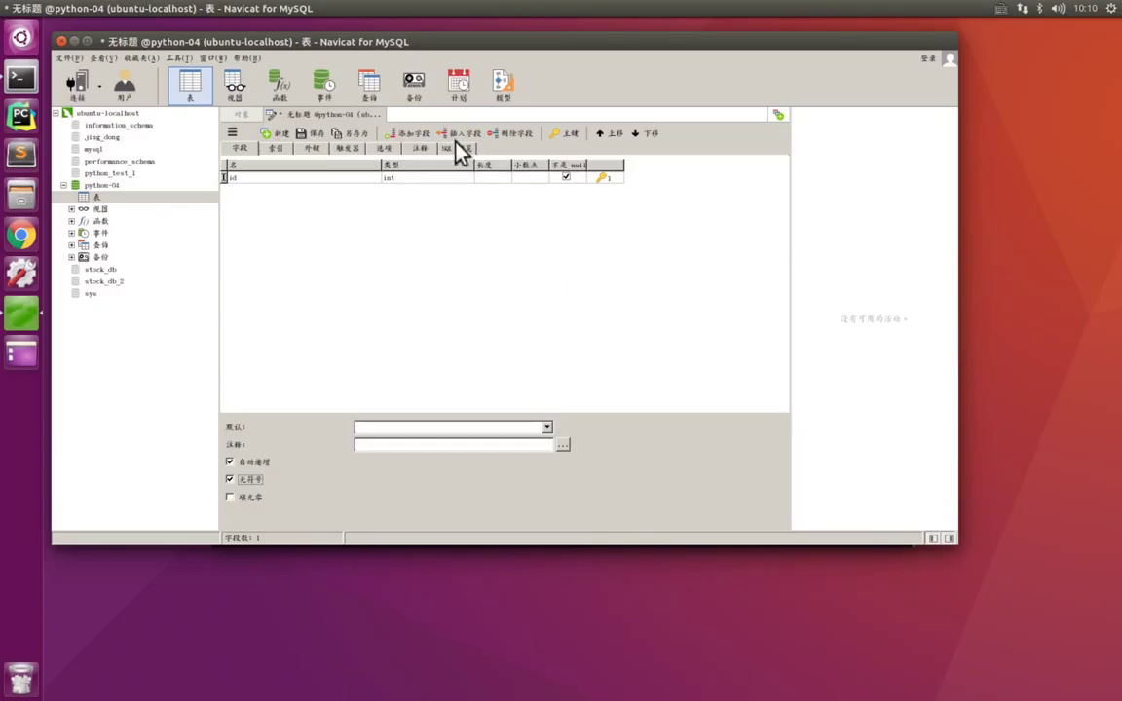
click(411, 135)
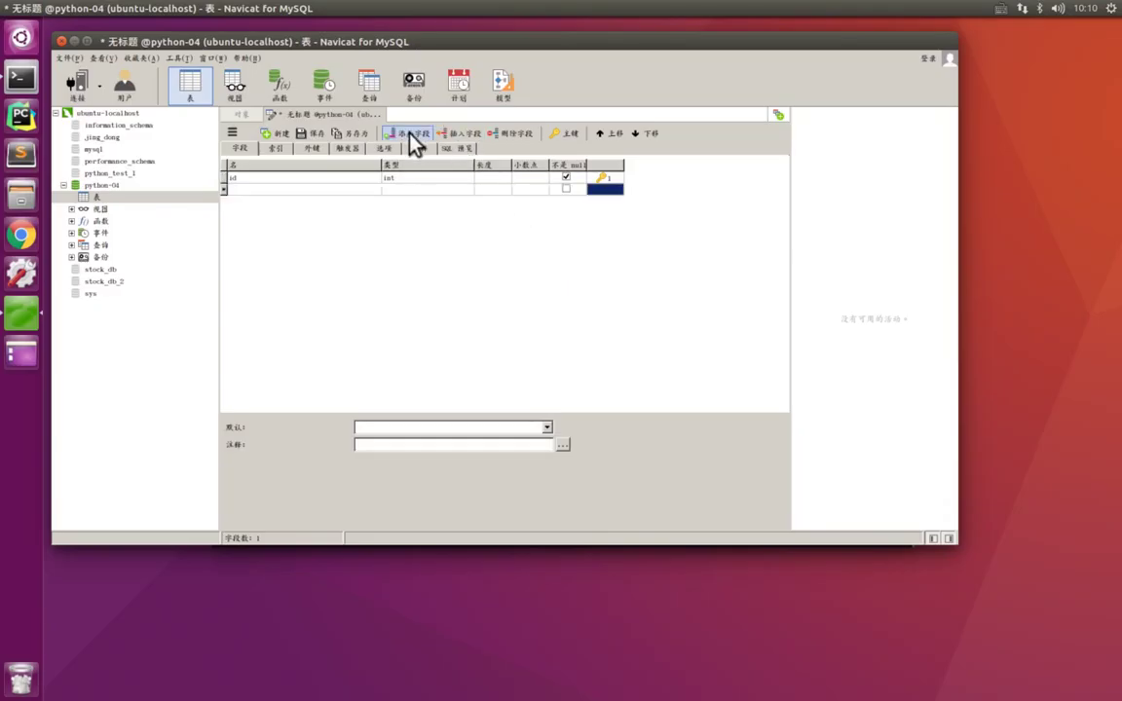
key(ctrl+alt+a)
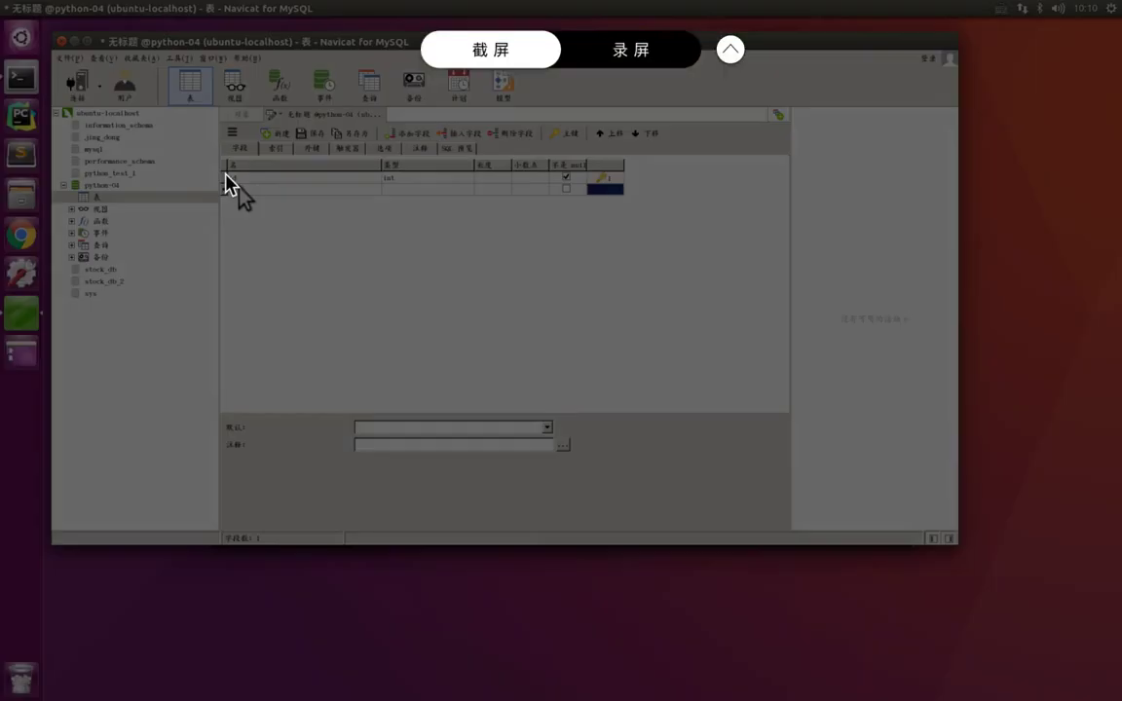
drag(221, 172, 488, 245)
key(Return)
key(ctrl+Left)
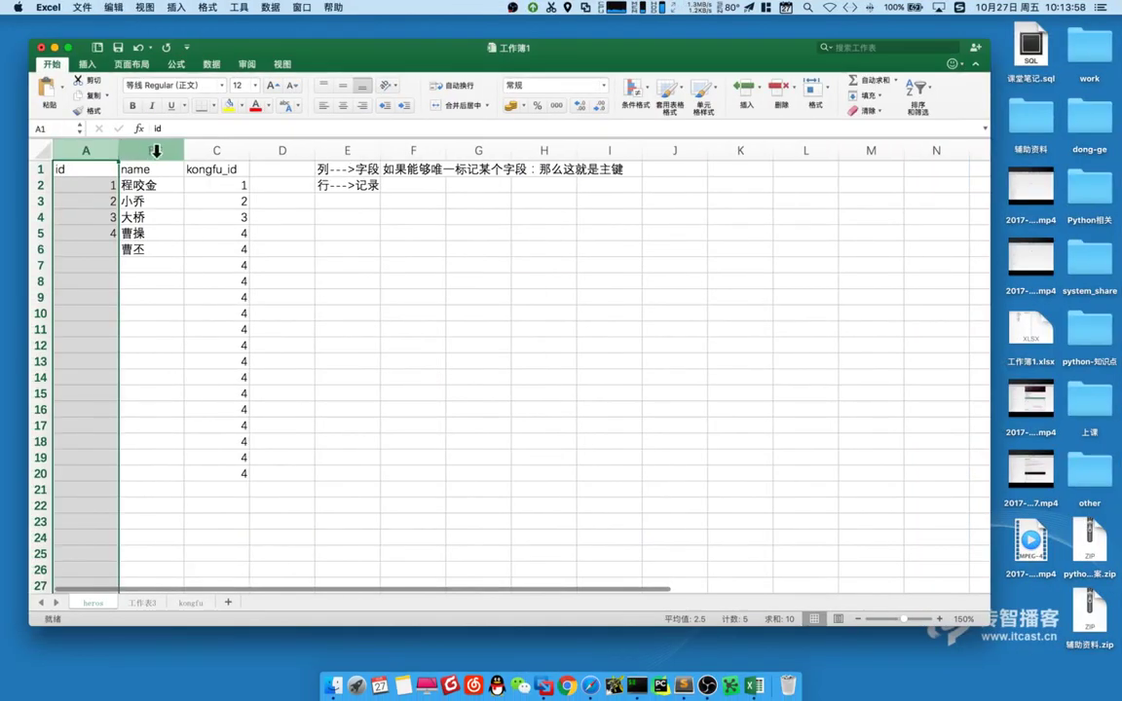
drag(153, 150, 224, 151)
key(ctrl+Right)
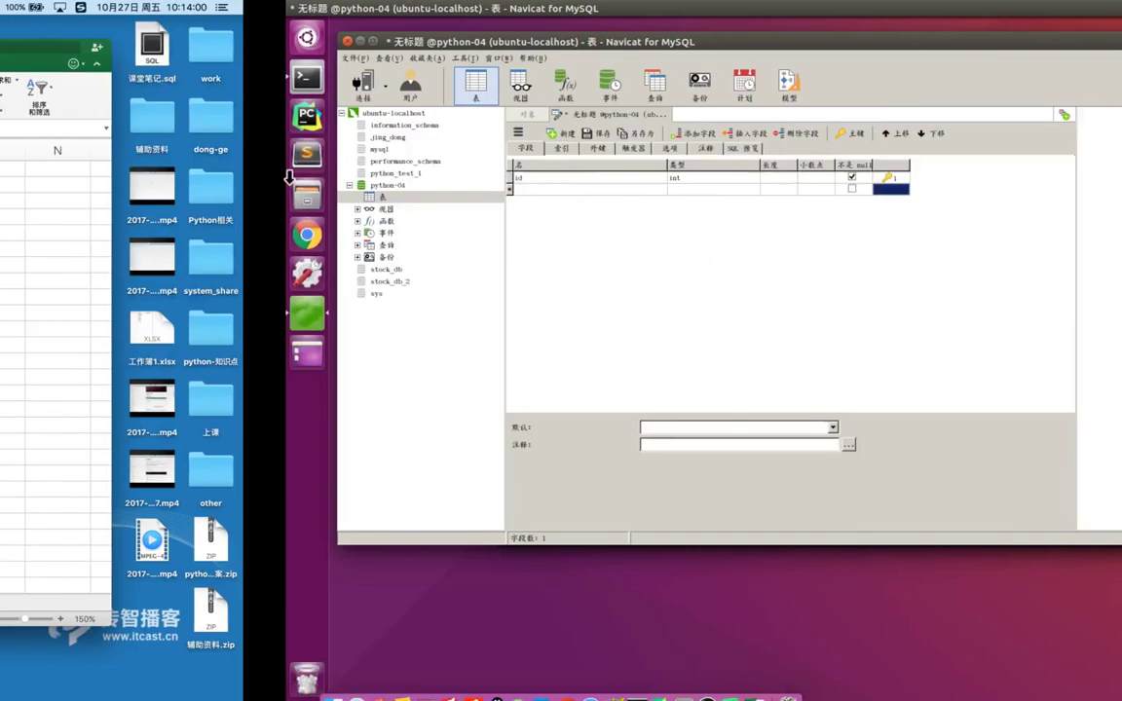
- Name the new field 'name' with type varchar and length 20
click(292, 192)
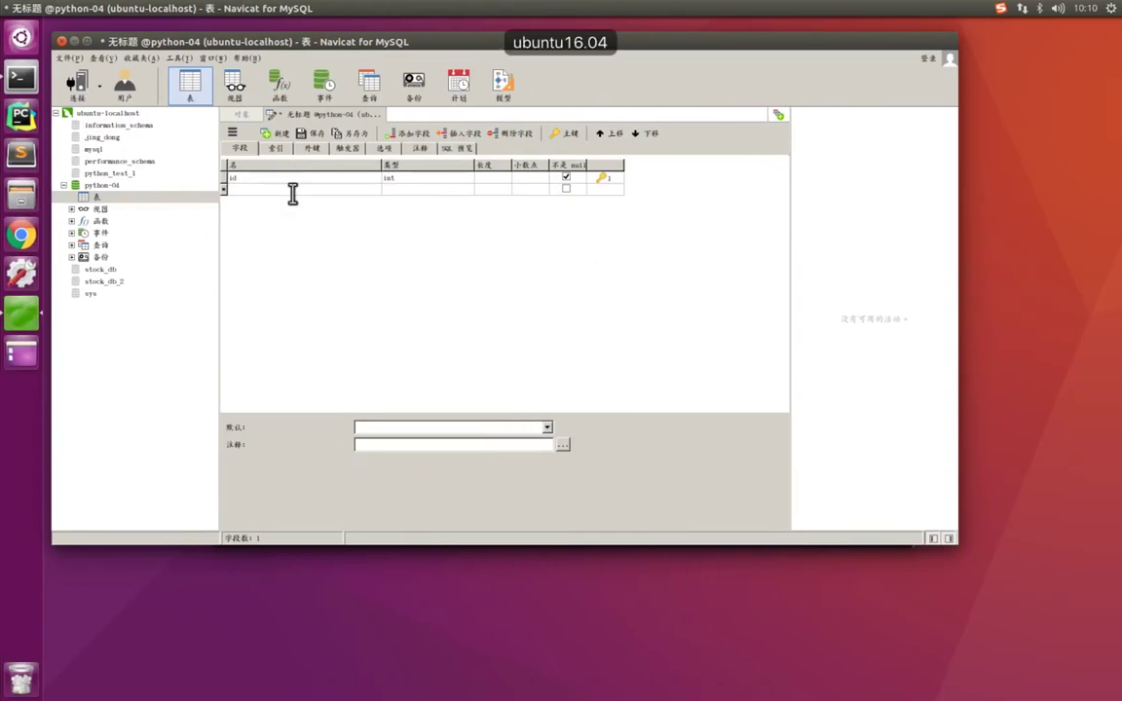
text(name)
key(shift)
key(Tab)
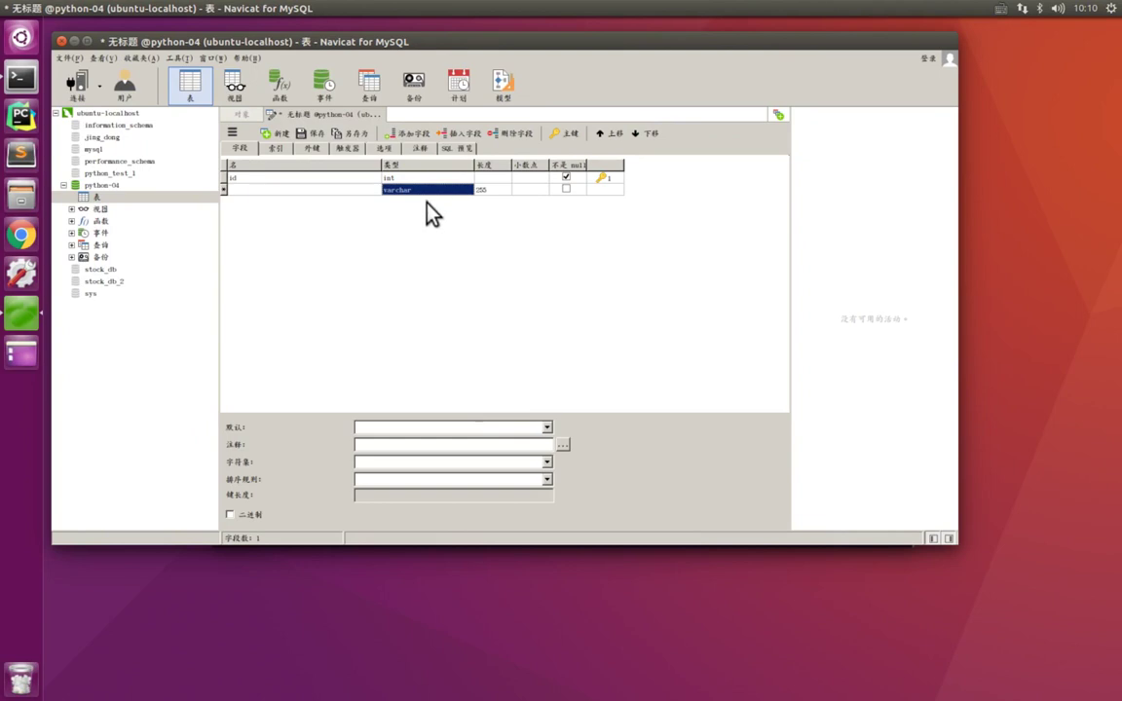
key(Tab)
text(20)
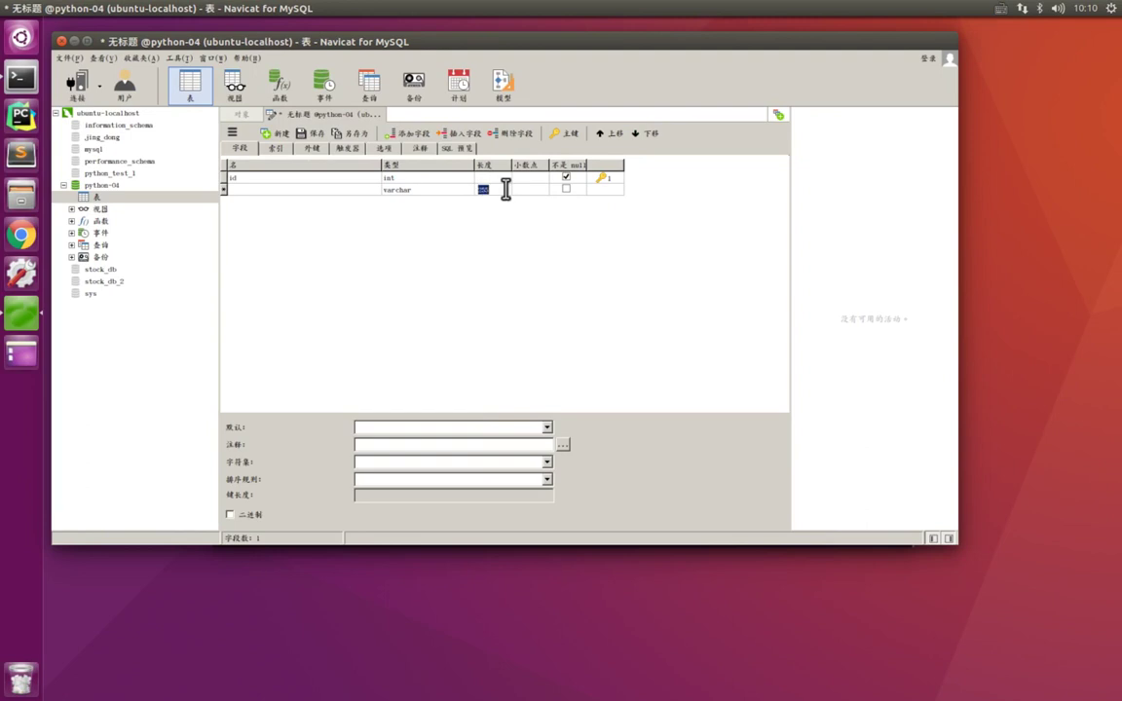
key(Return)
- Re-enter 'name' in the new field and compare its settings against the Excel sheet
text(name)
key(Tab)
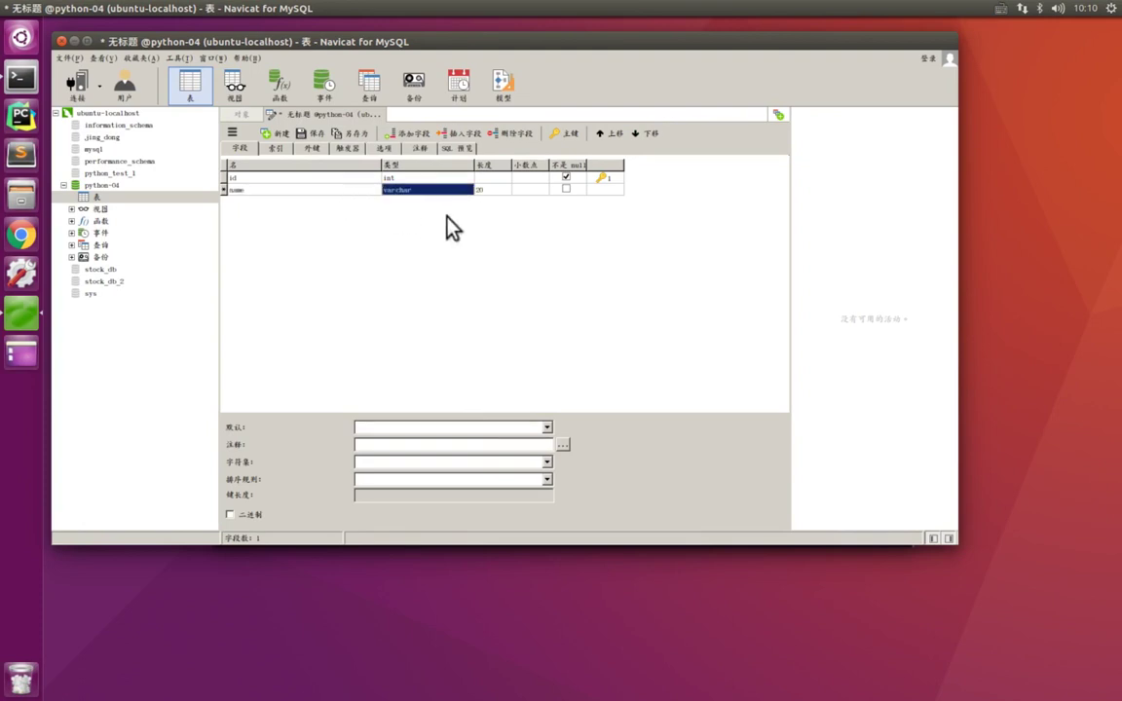
key(Tab)
key(Tab)
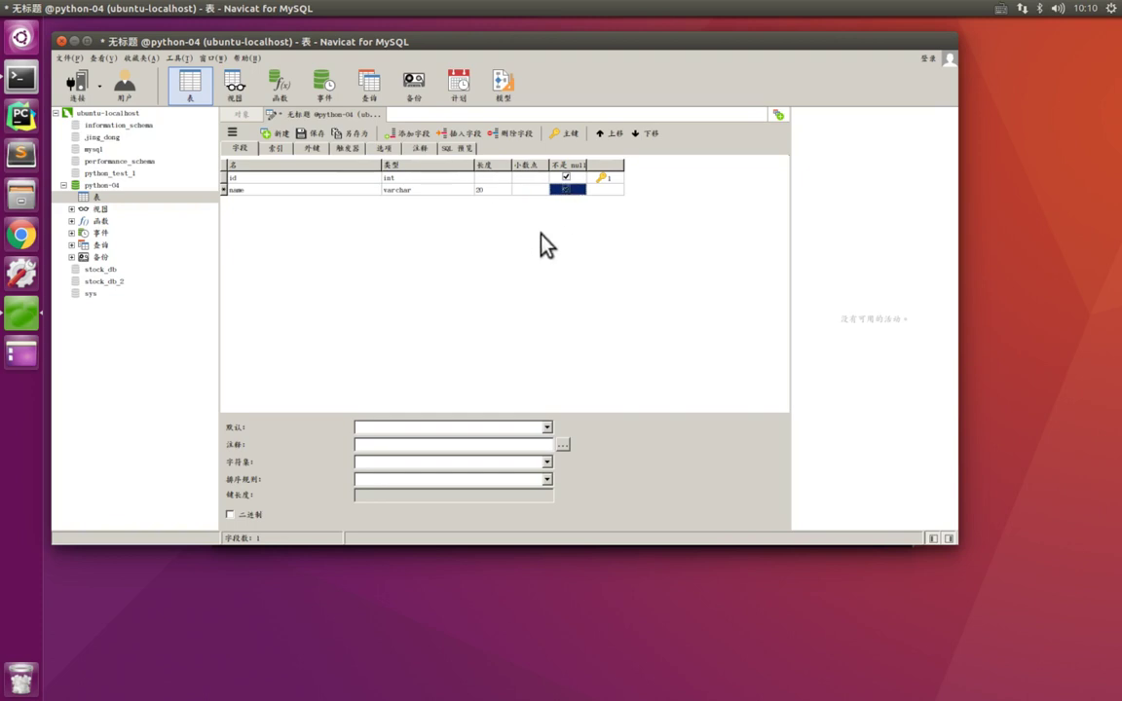
key(ctrl+Left)
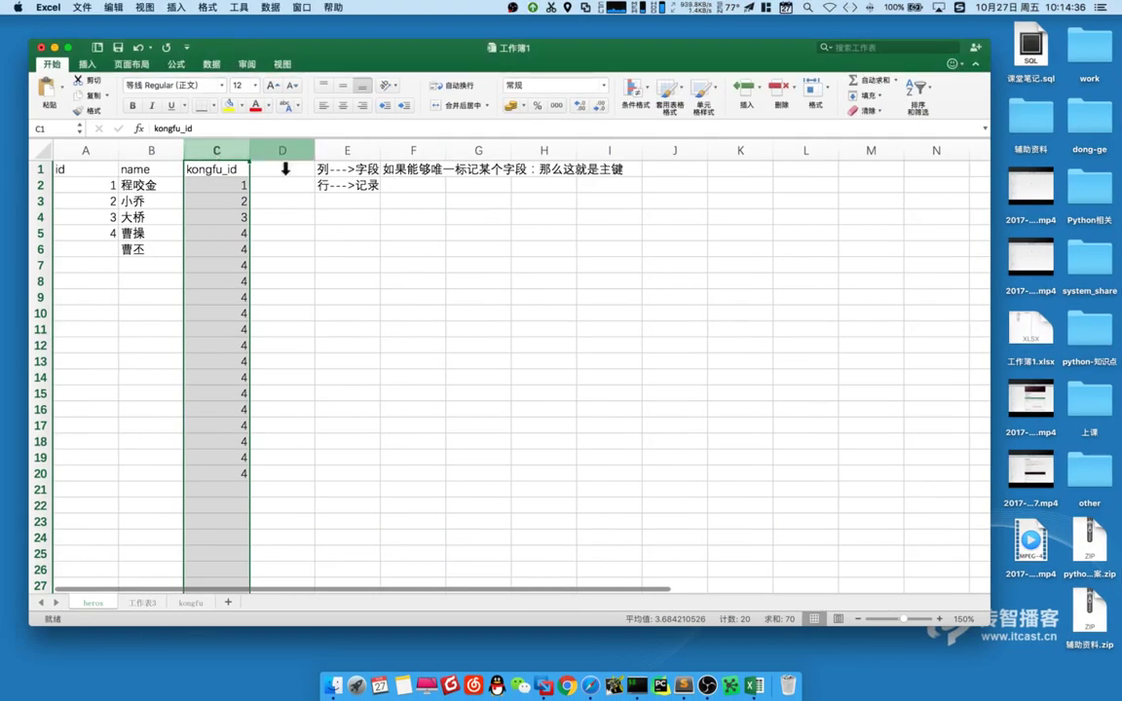
key(ctrl+Right)
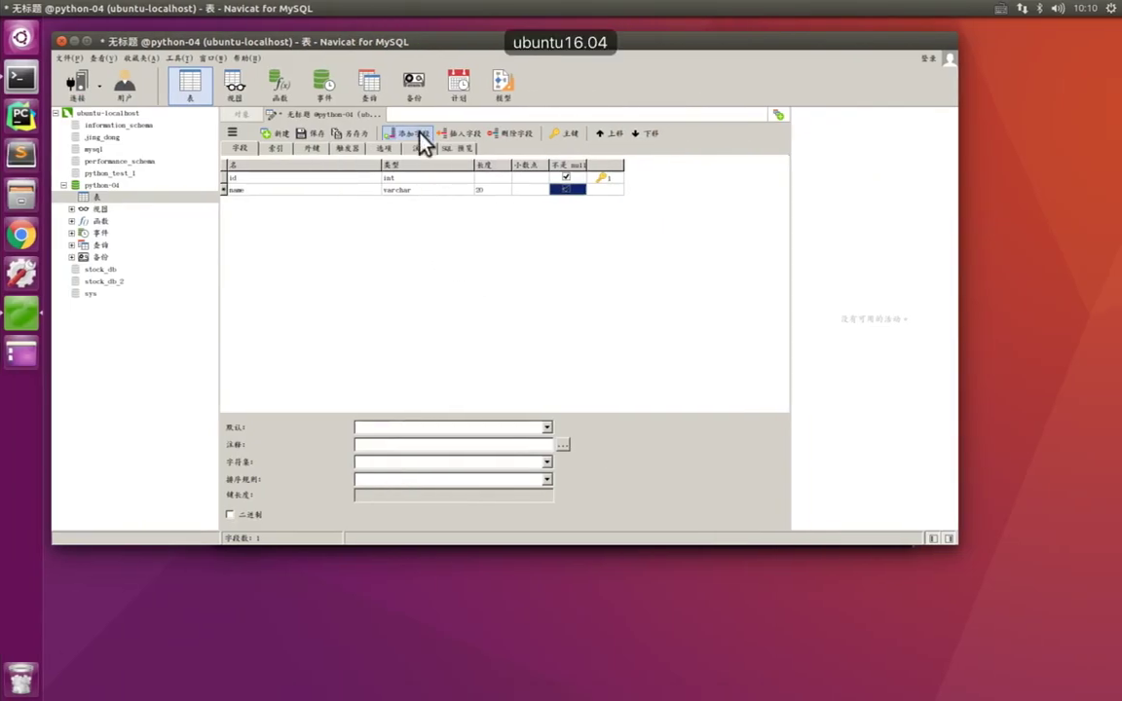
- Add a third field kongfu_id, keeping type int, and save the table design
click(413, 134)
click(294, 202)
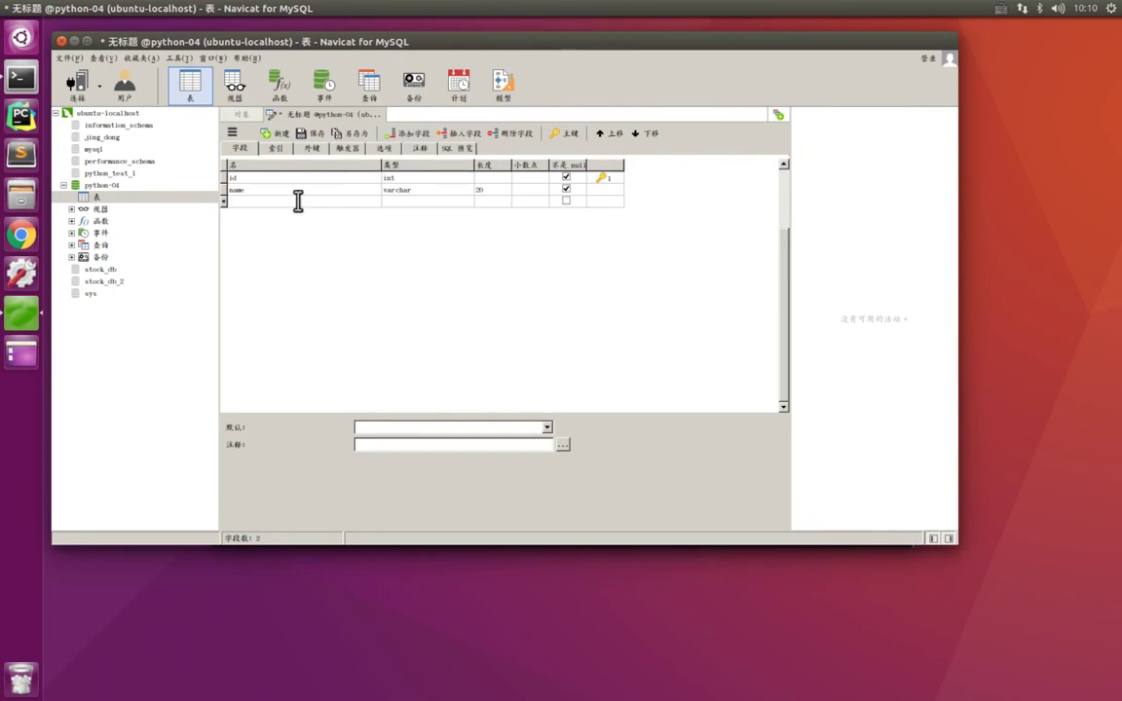
text(kong)
text(fu_id)
key(Tab)
key(Tab)
key(Tab)
key(Tab)
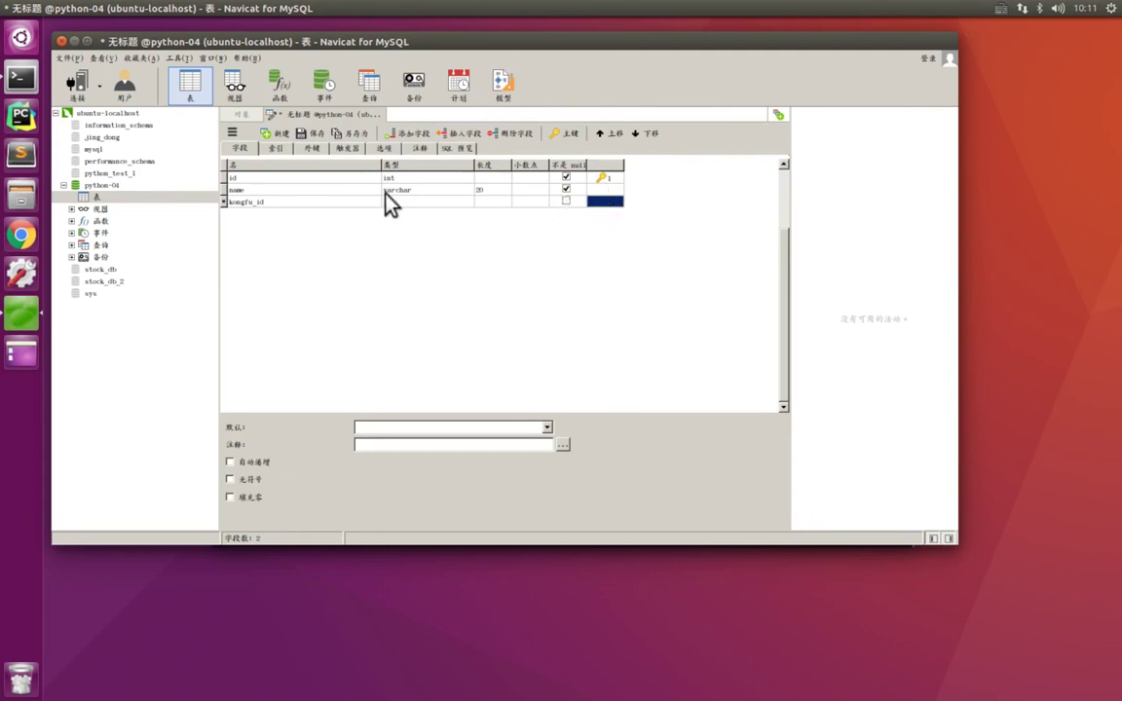
click(311, 136)
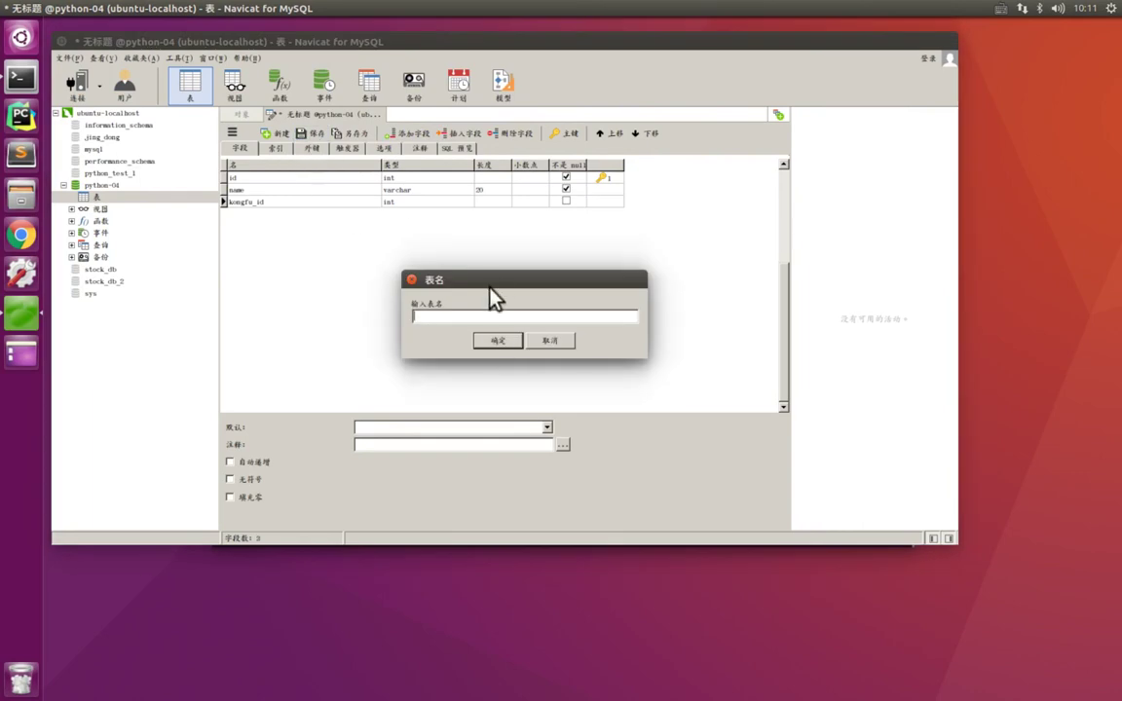
- Save the new table as 'heros'
drag(494, 282, 478, 241)
key(ctrl+Left)
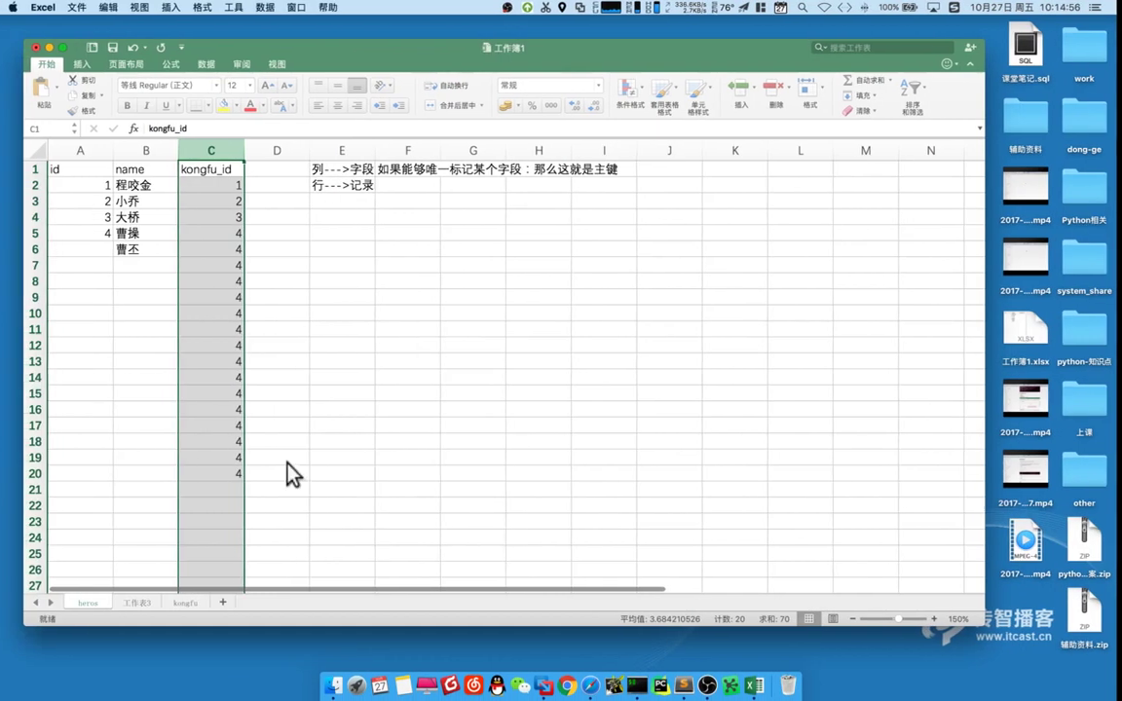
key(ctrl+super+a)
drag(65, 588, 128, 614)
key(Escape)
key(ctrl+Right)
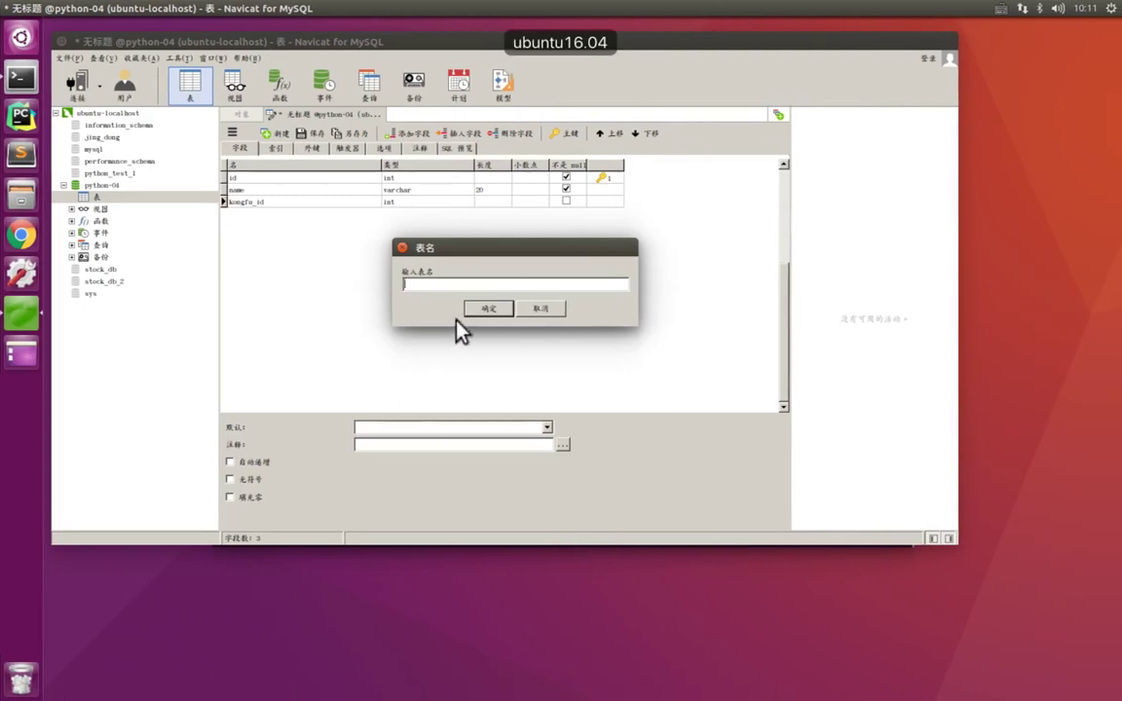
text(heros)
click(489, 309)
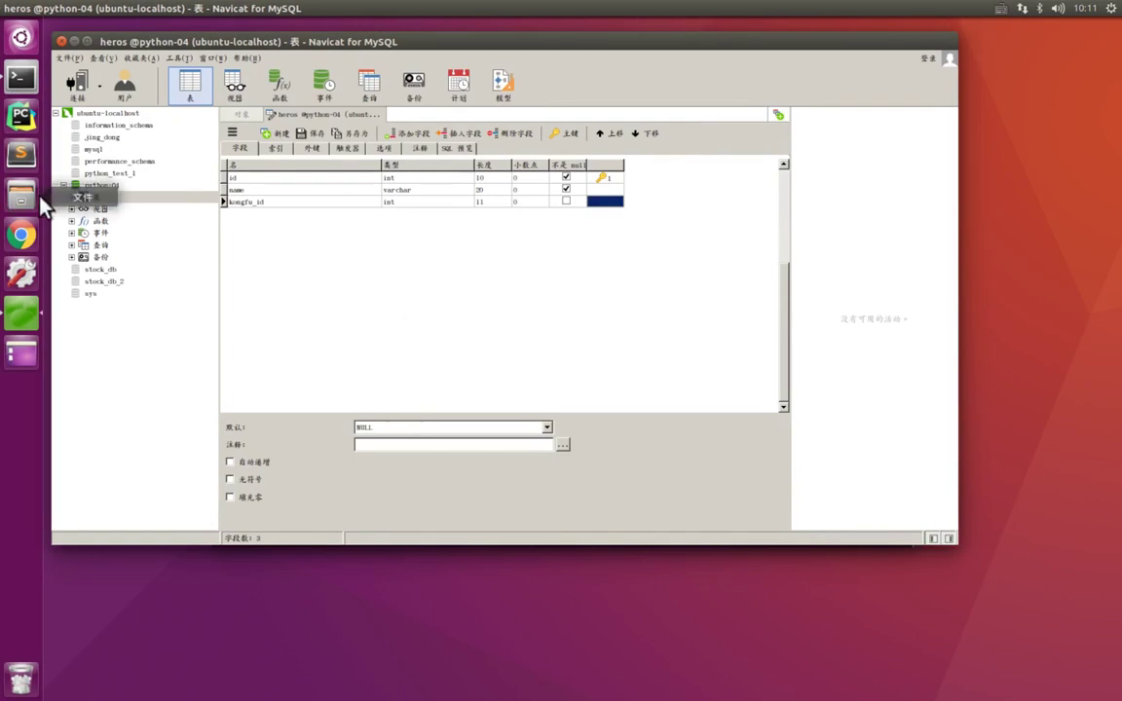
- Expand python-04's tables and open the heros table's data grid
key(ctrl+alt+a)
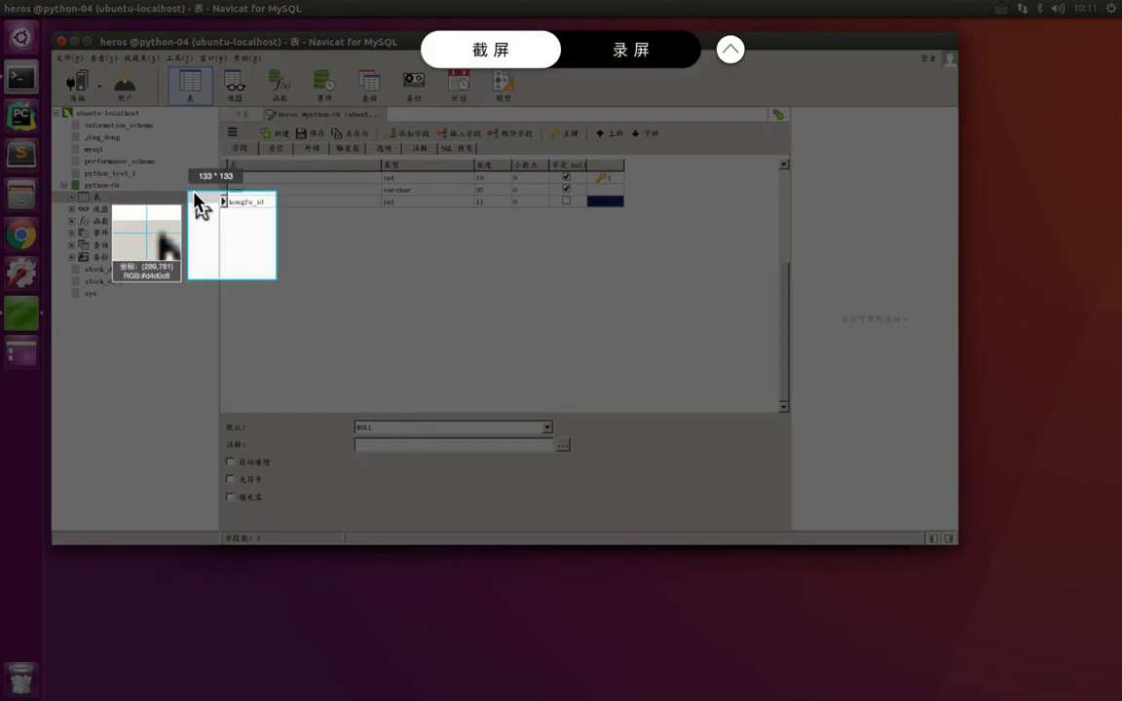
drag(195, 190, 52, 208)
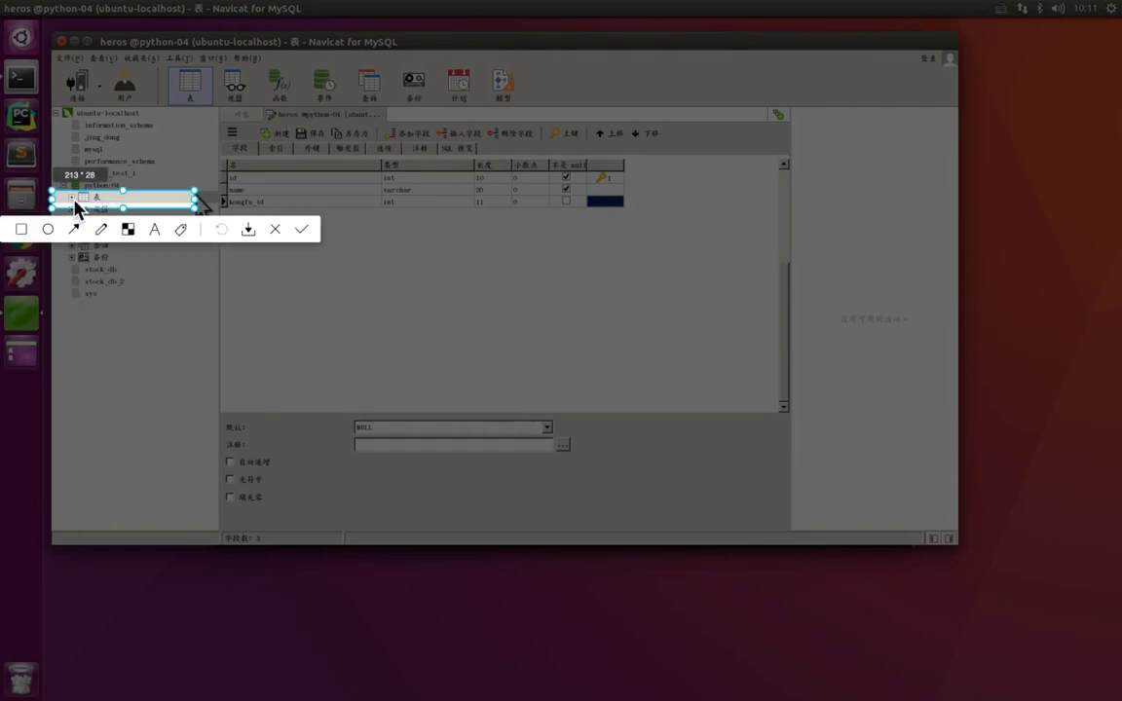
key(Return)
double_click(83, 198)
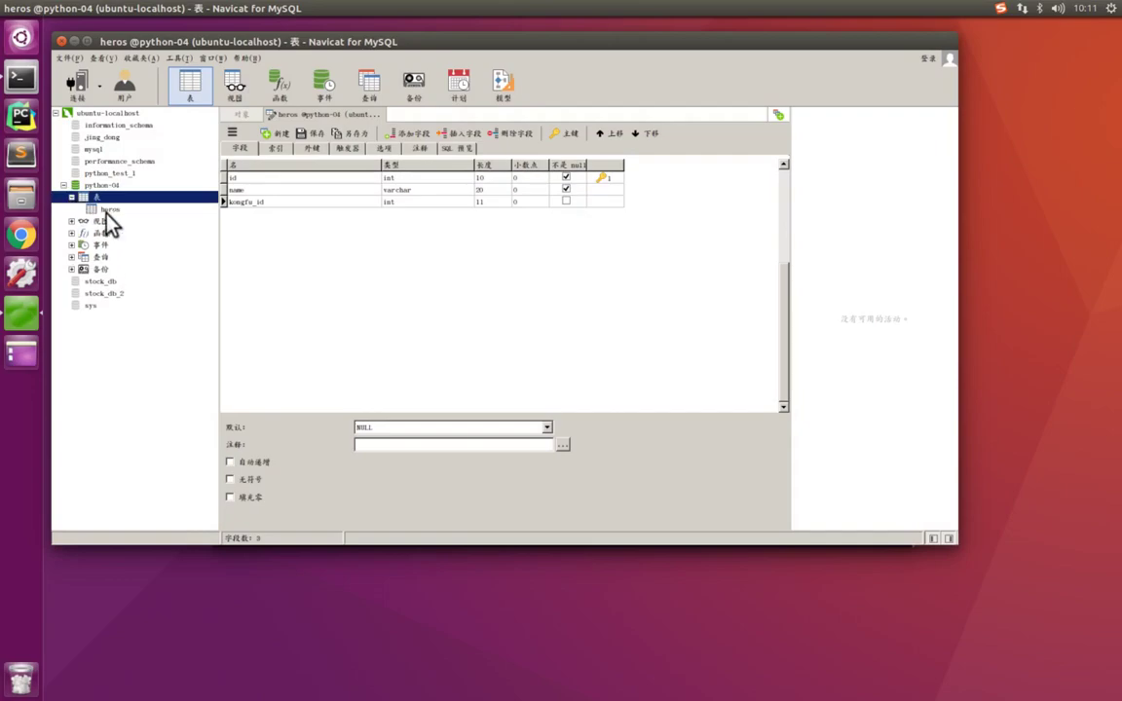
double_click(107, 210)
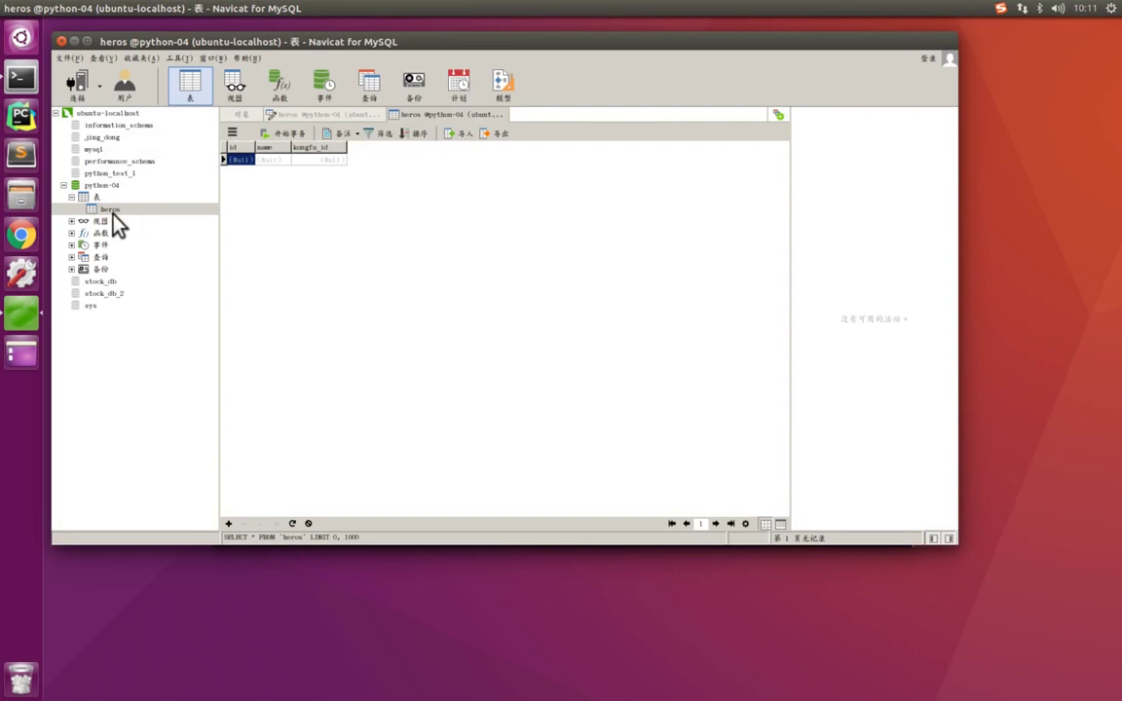
- Review the Excel reference sheet before entering records
key(ctrl+Left)
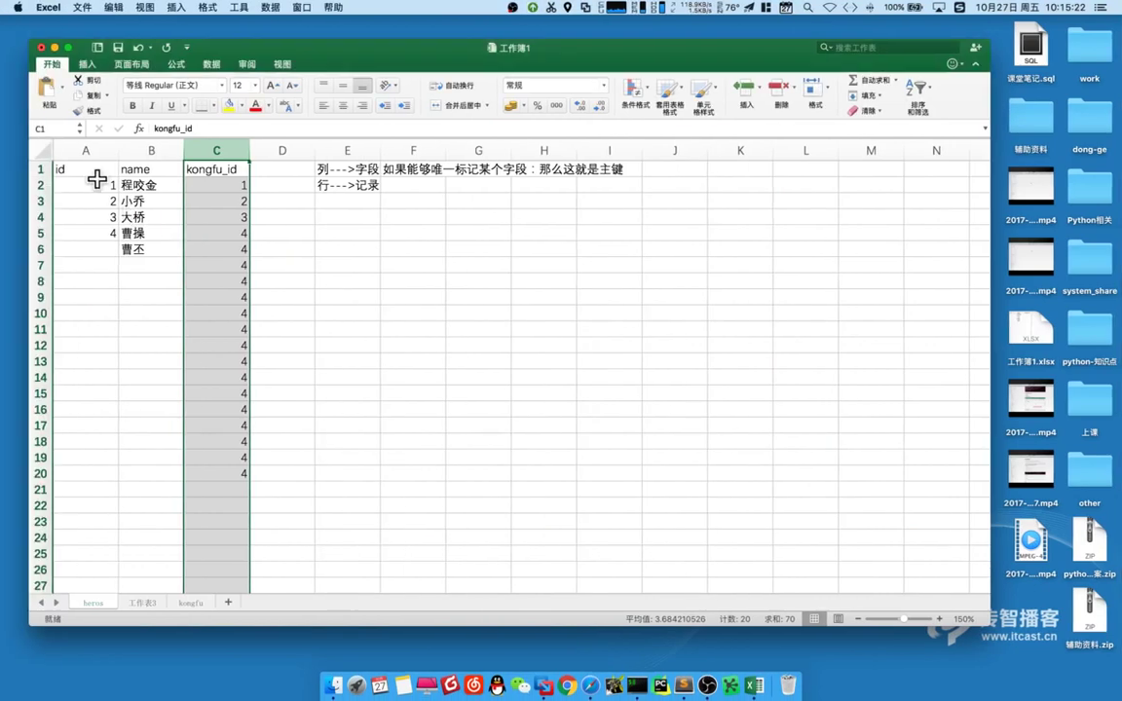
click(61, 166)
key(super+a)
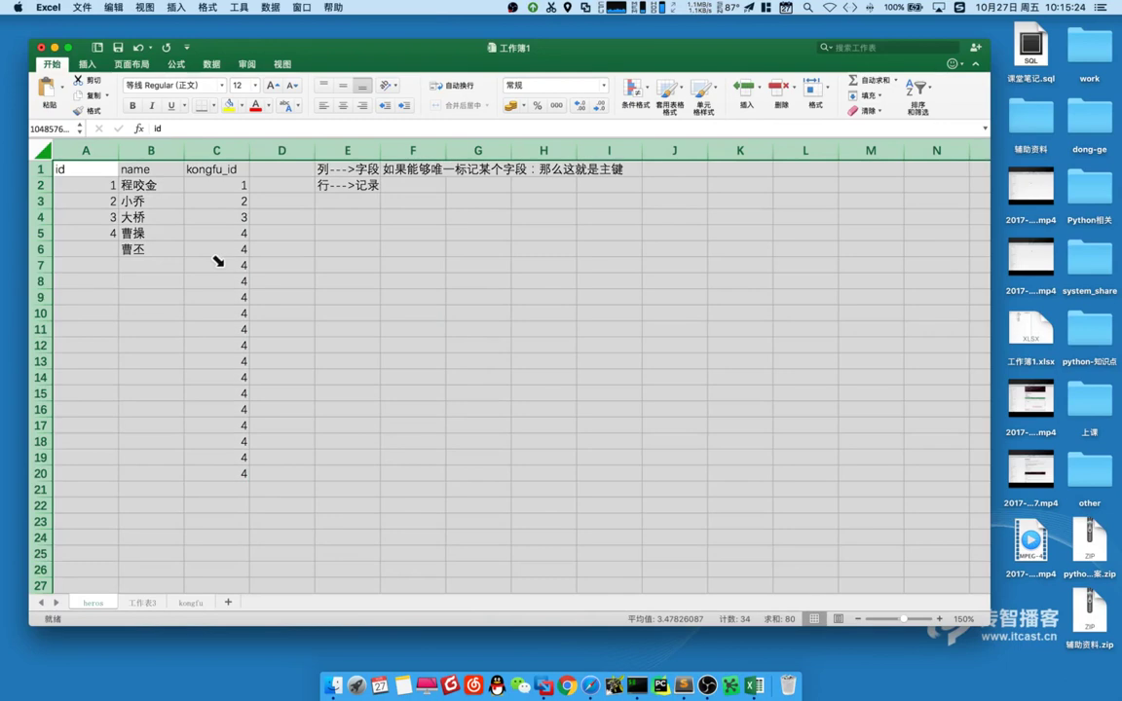
click(326, 265)
key(ctrl+Right)
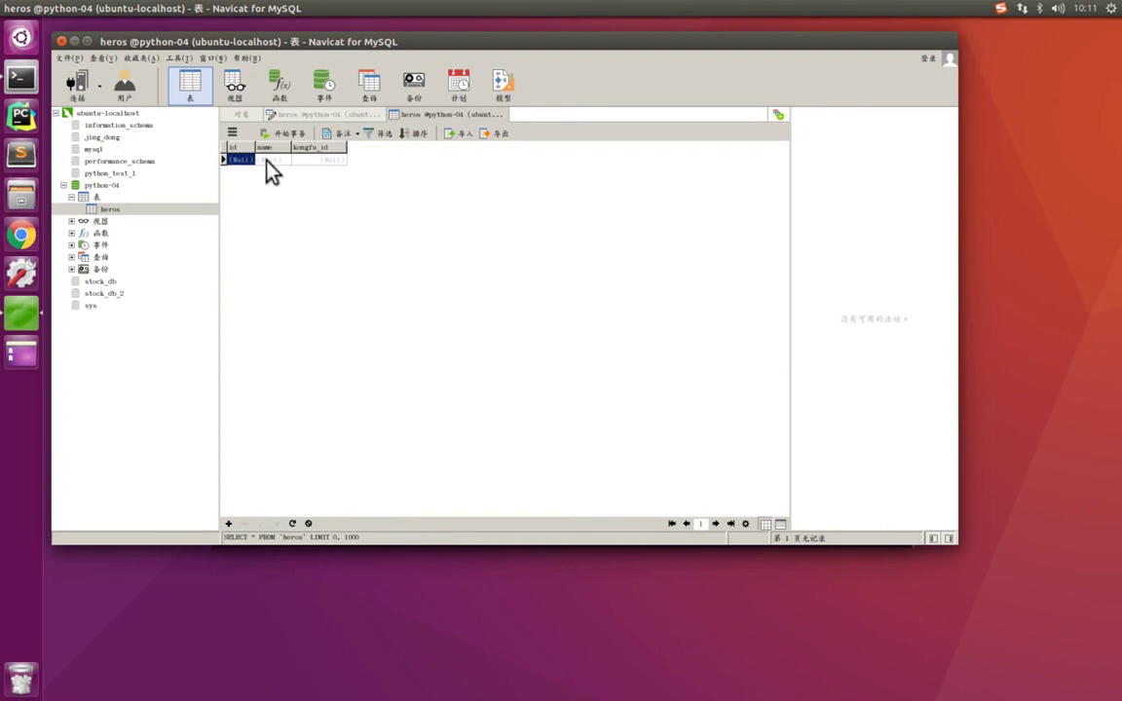
- Add and save the first record: laowang with kongfu_id 111
click(267, 159)
key(shift)
text(laowang)
key(Tab)
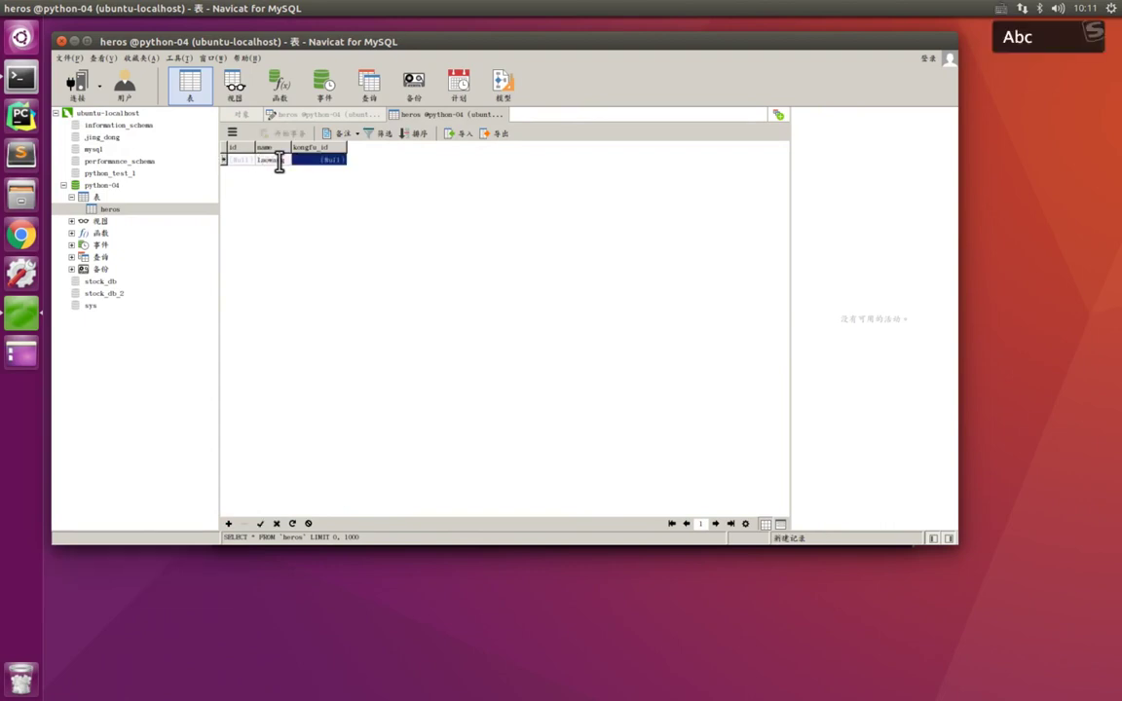
text(111)
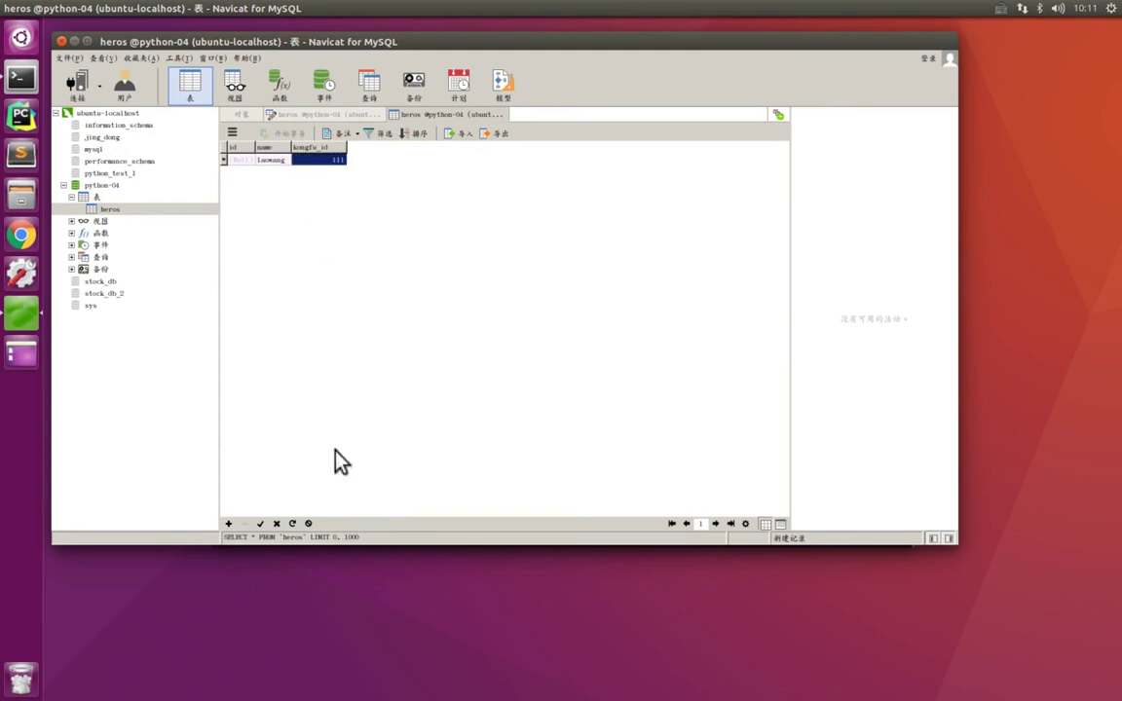
key(ctrl+alt+a)
drag(245, 511, 276, 543)
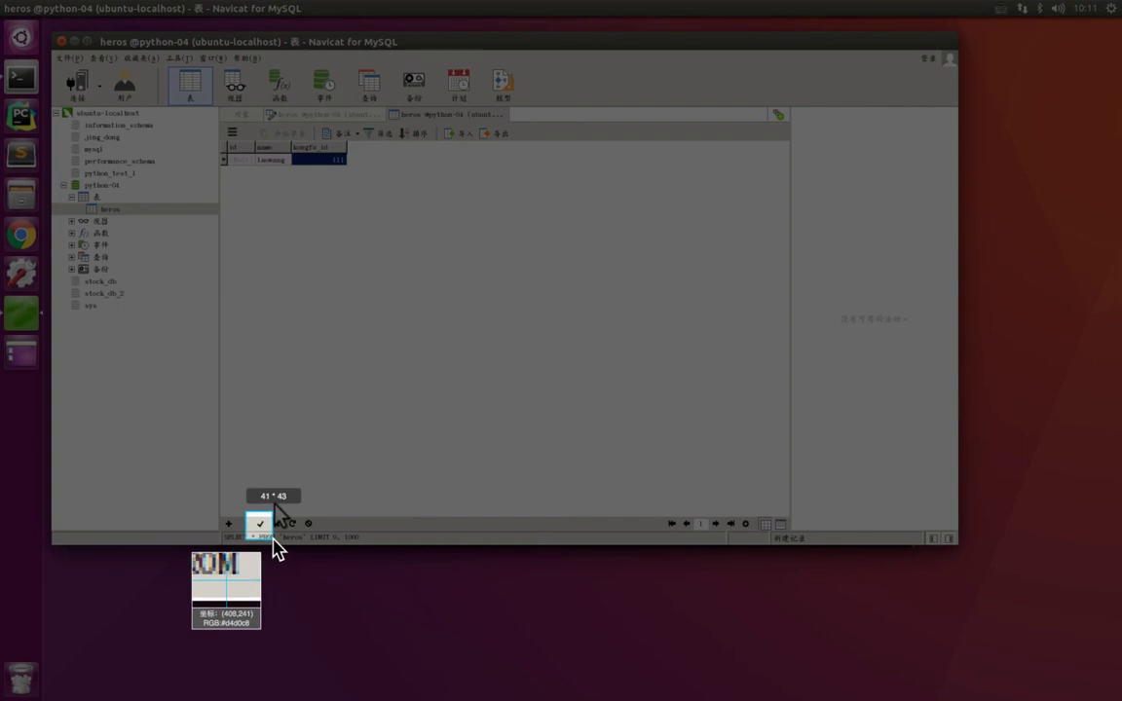
key(Escape)
click(260, 523)
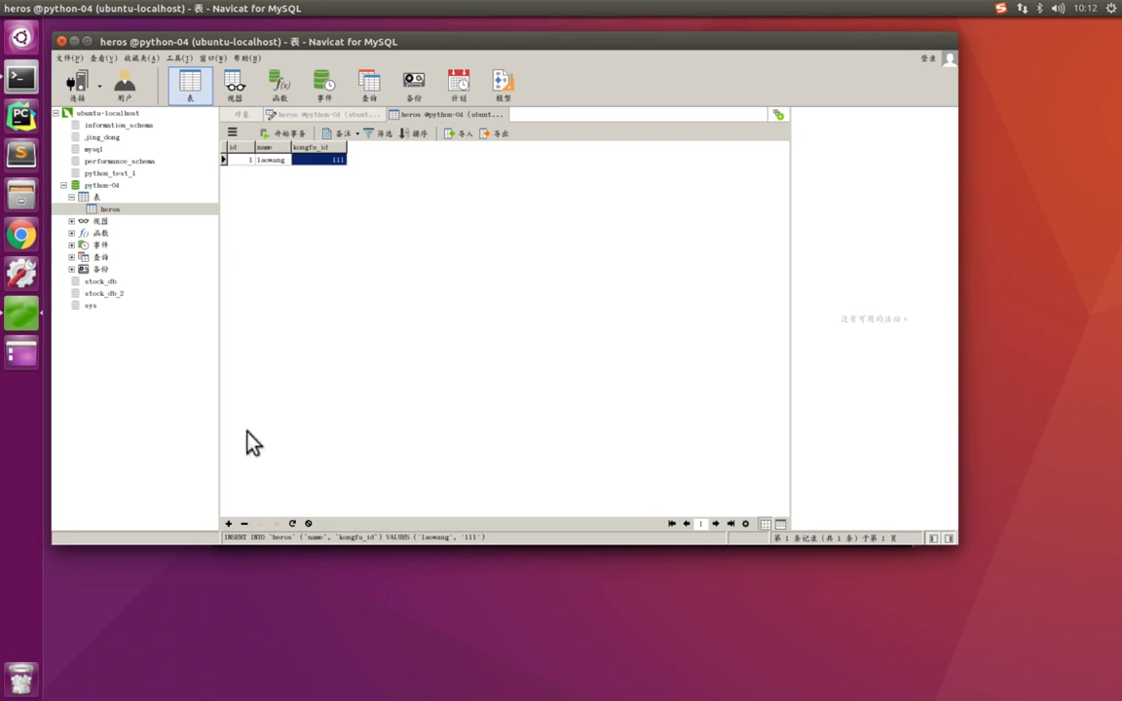
- Add and save the record laoli with kongfu_id 222
click(227, 523)
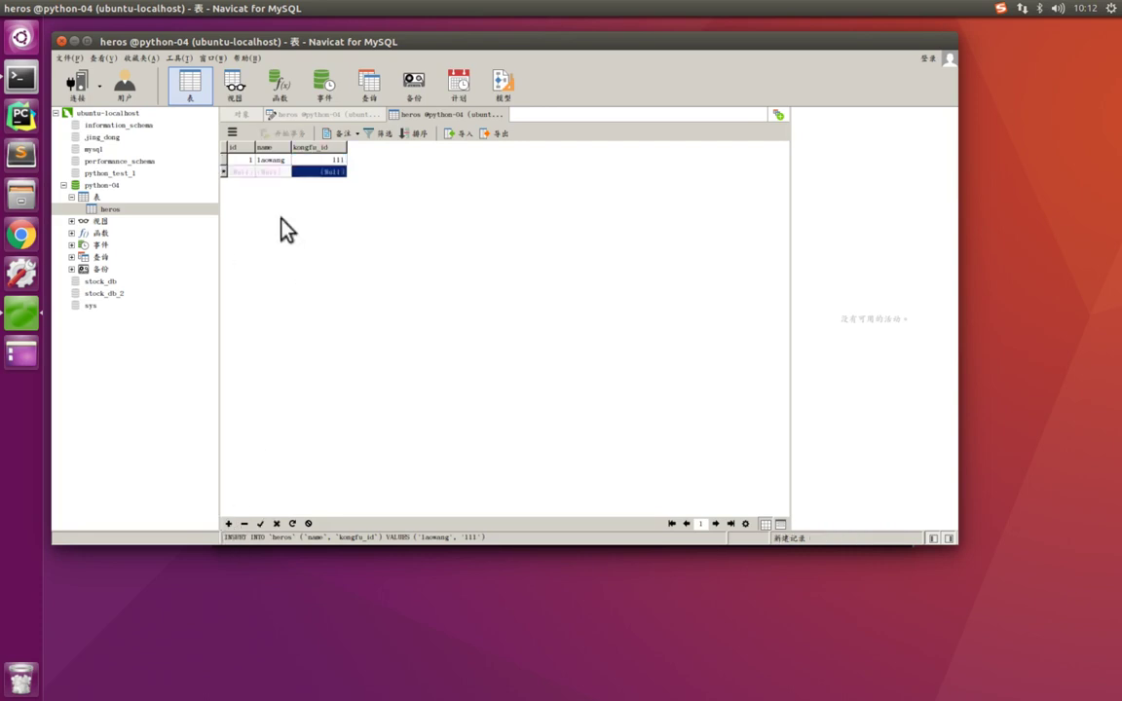
click(277, 171)
text(laoli)
key(shift)
key(Tab)
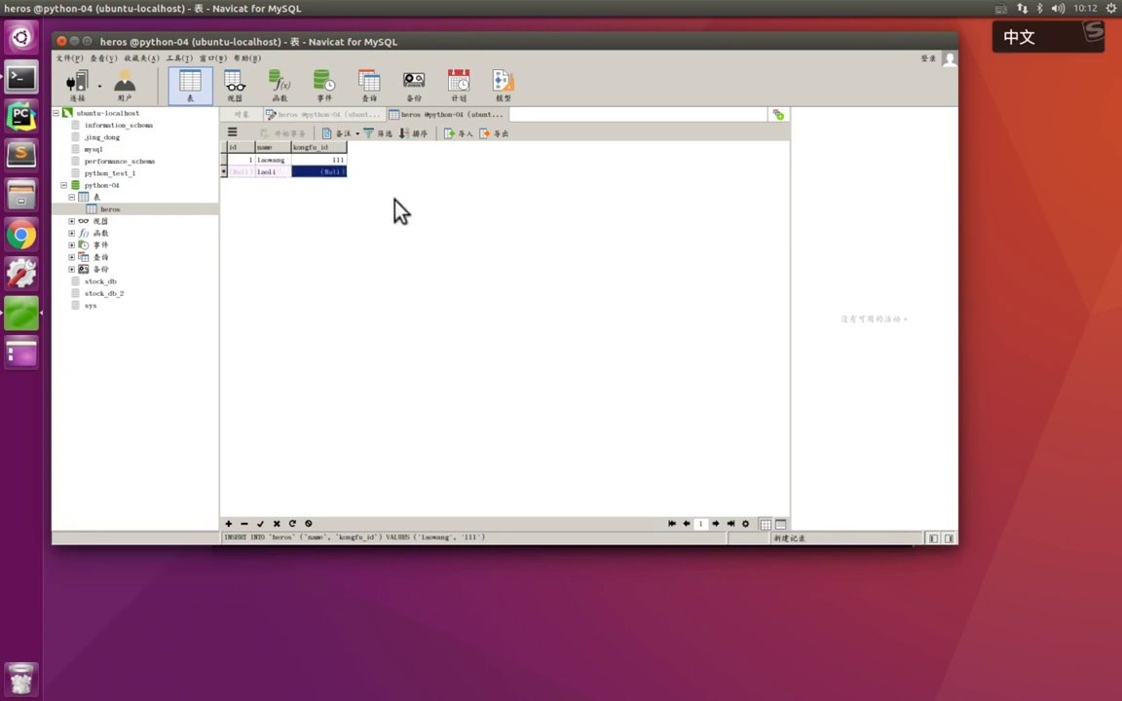
text(222)
key(Return)
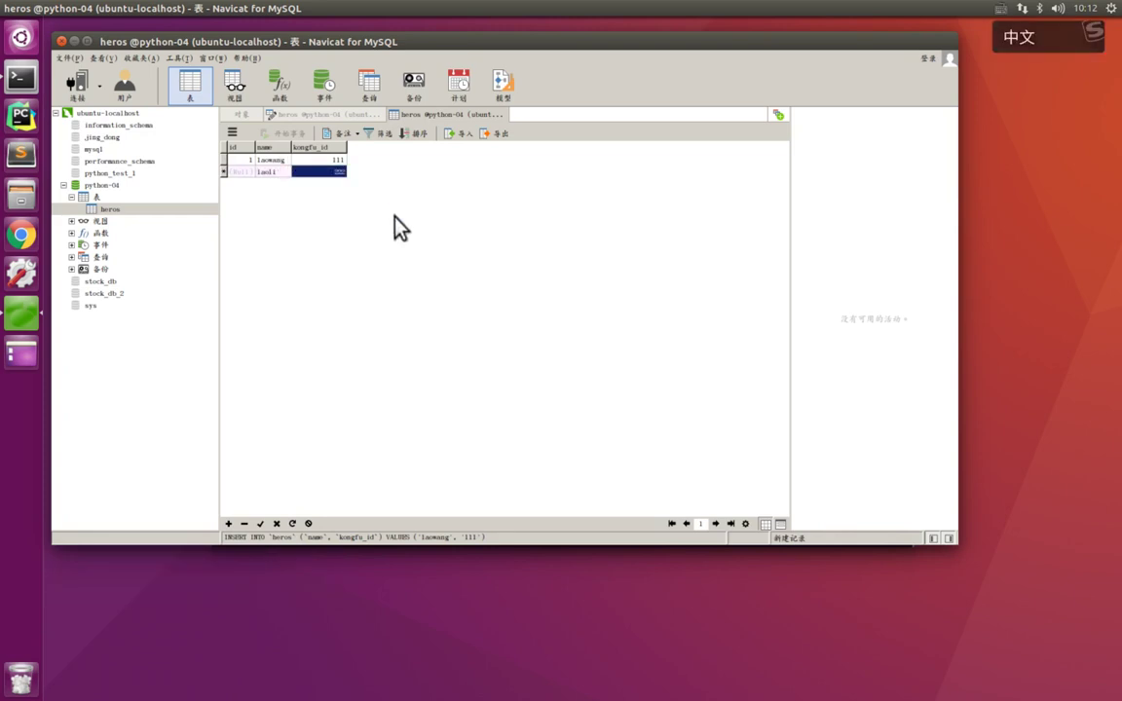
click(229, 524)
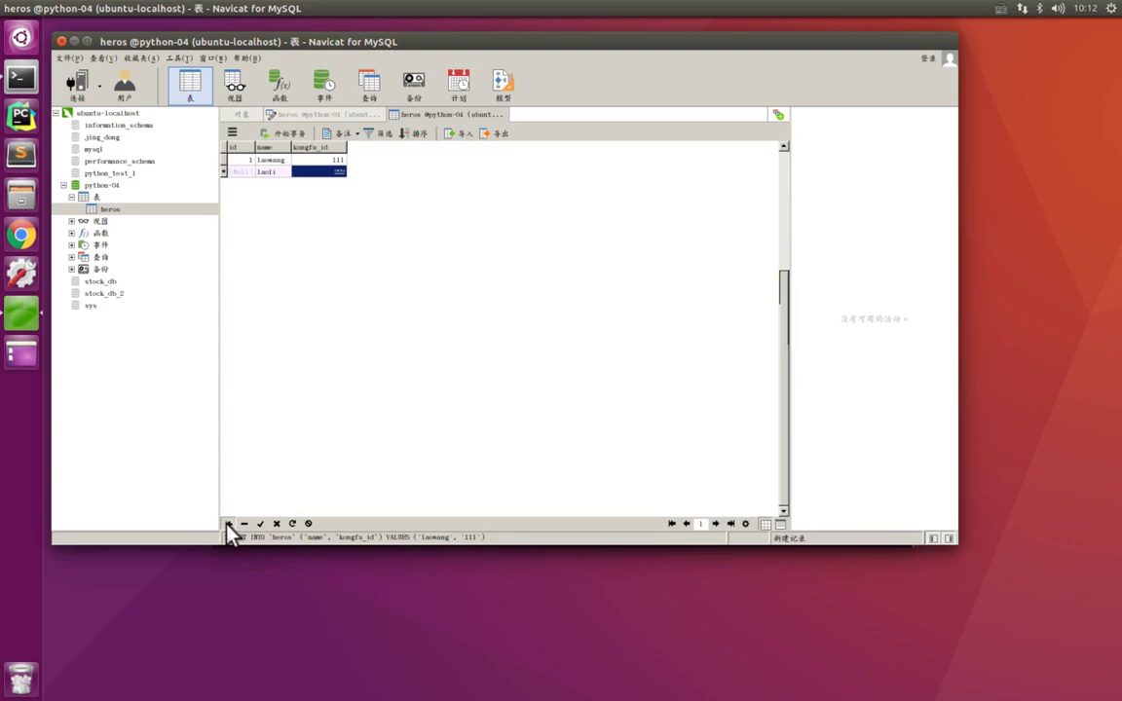
- Add and save the record haha with kongfu_id 3434
double_click(279, 184)
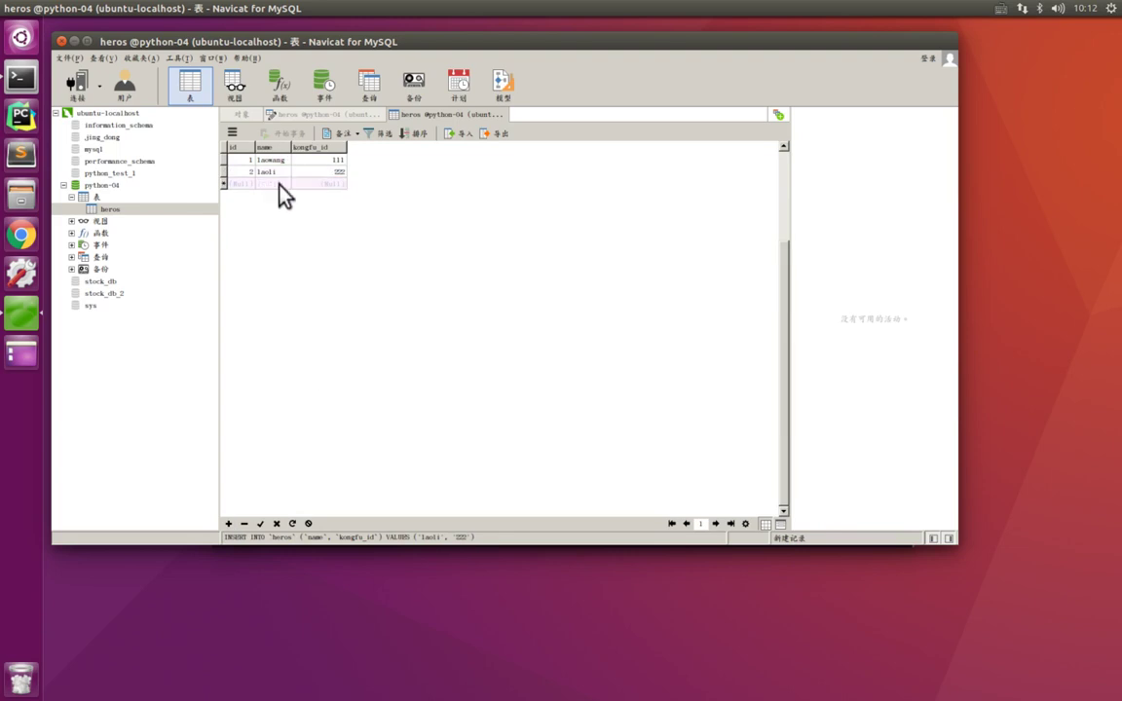
text(laohua)
key(BackSpace)
key(BackSpace)
key(BackSpace)
key(BackSpace)
key(BackSpace)
key(BackSpace)
text(haha)
key(Tab)
text(3434)
click(261, 524)
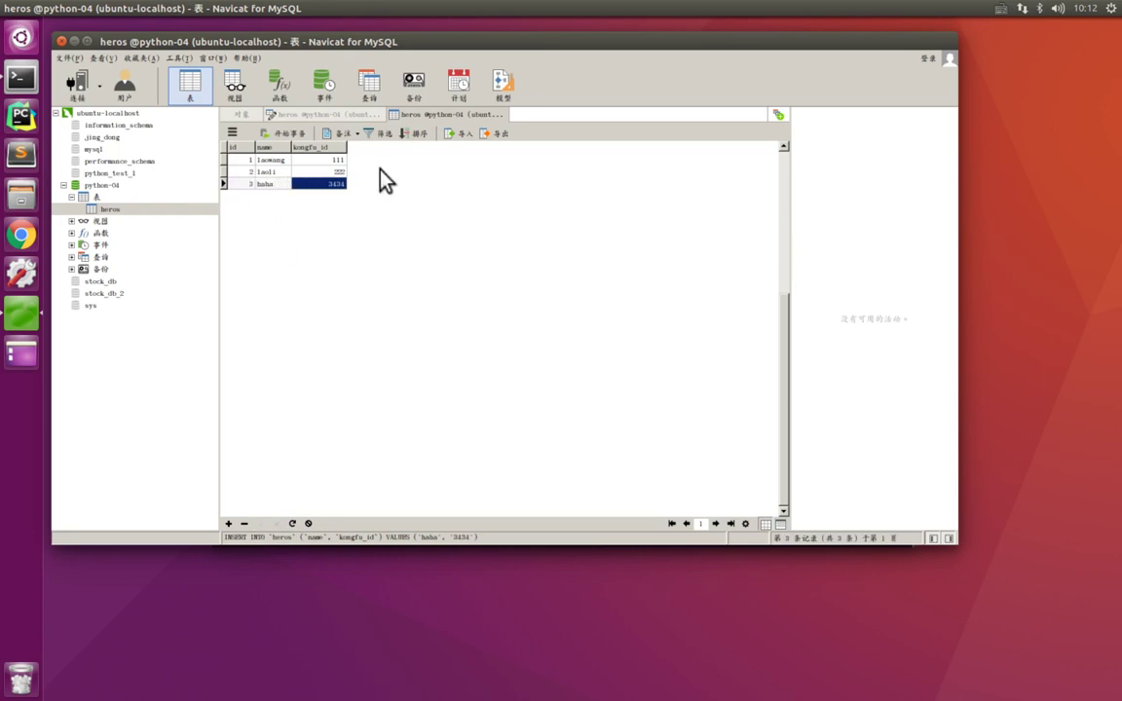
key(ctrl+alt+a)
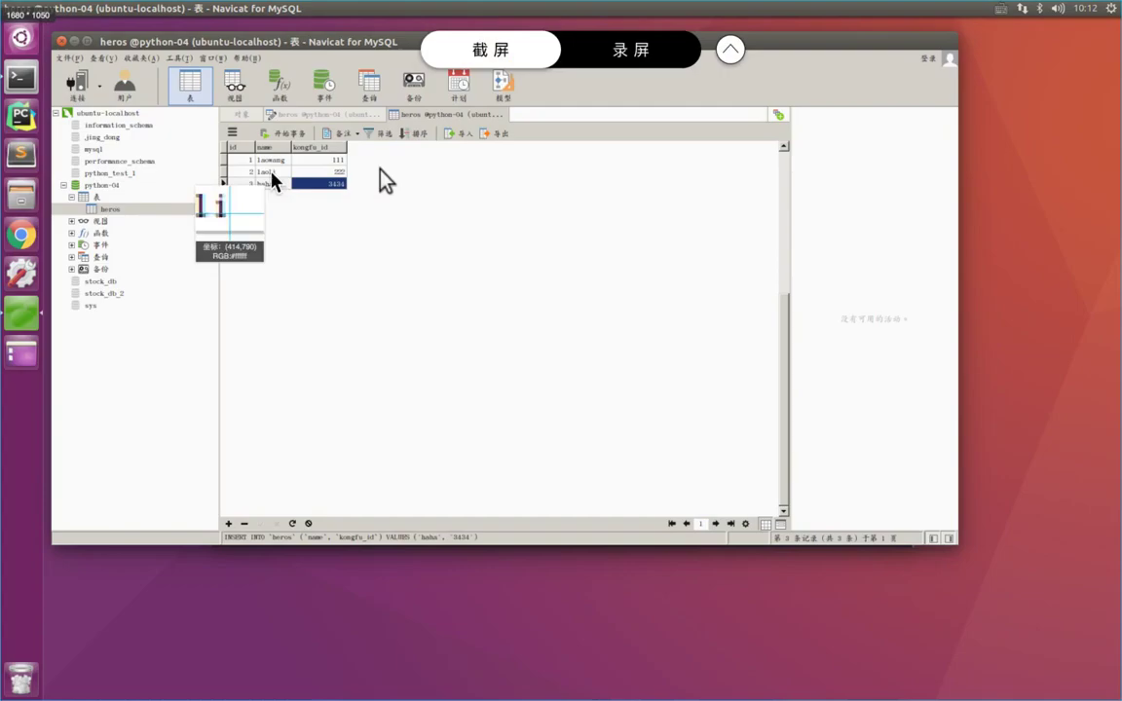
mouse_move(220, 138)
mouse_down()
mouse_move(267, 224)
mouse_move(267, 207)
mouse_up()
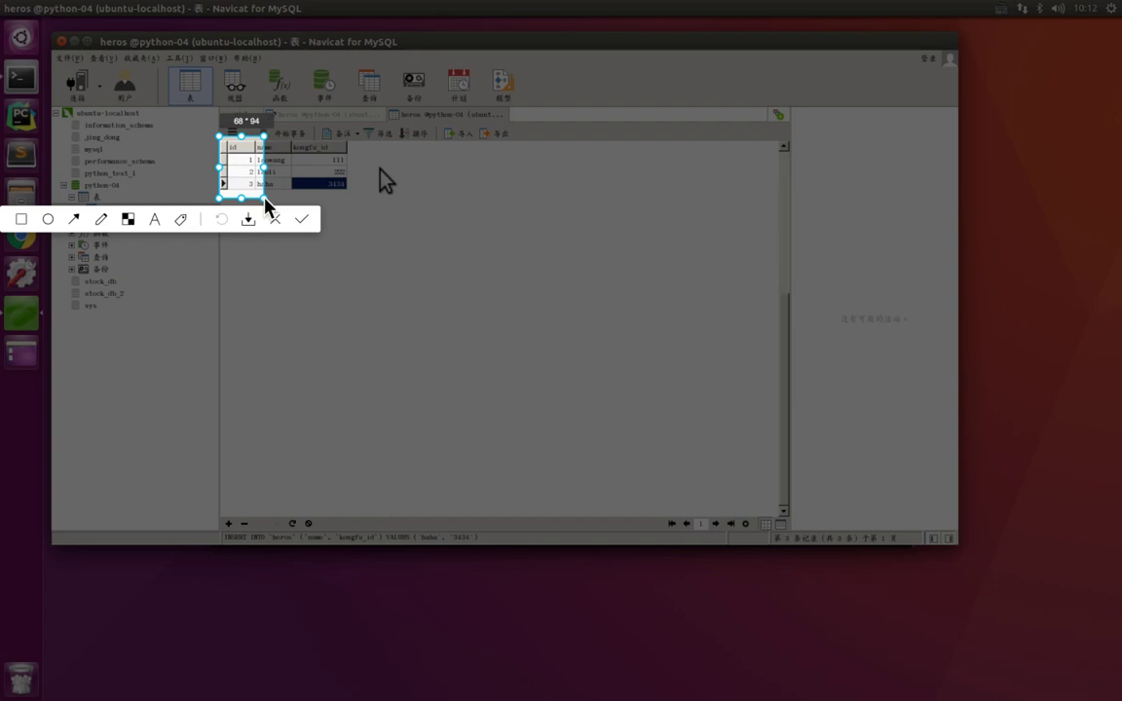
key(Return)
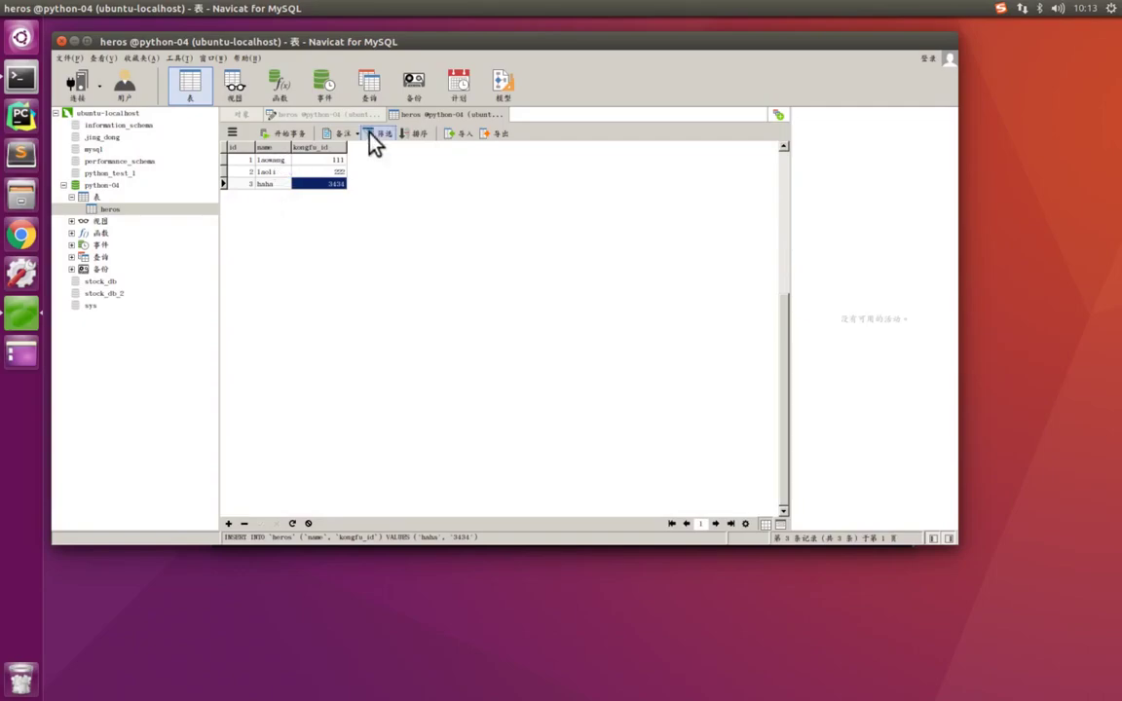
click(336, 115)
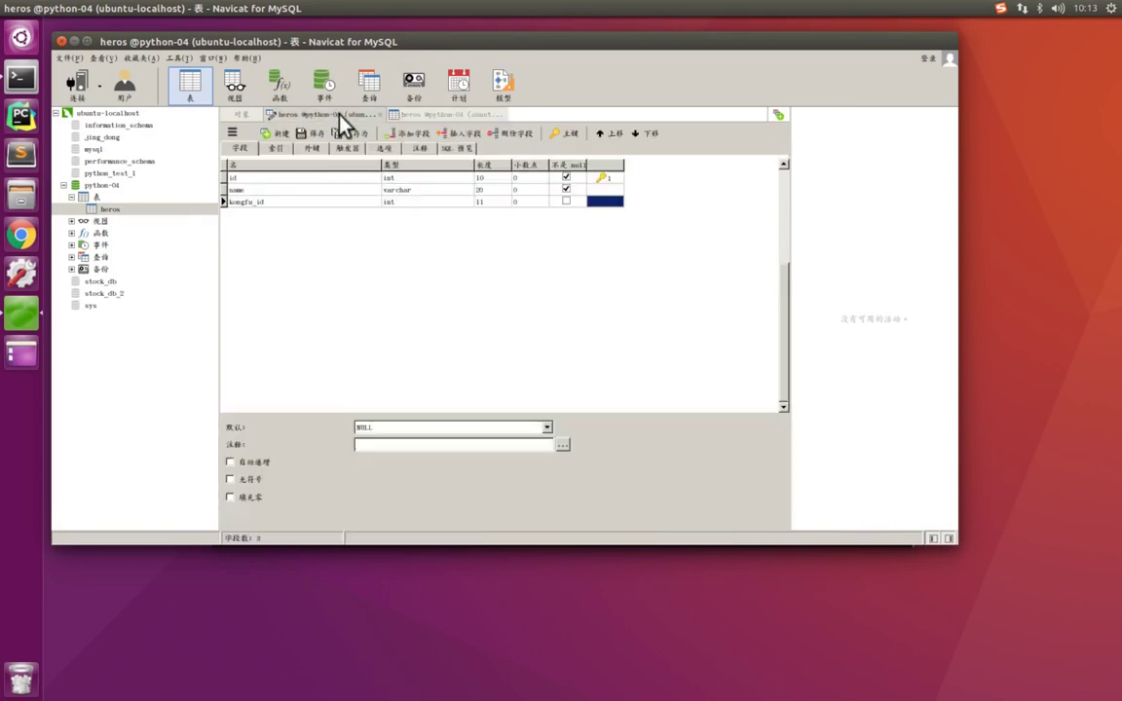
click(440, 115)
click(361, 114)
click(419, 114)
click(318, 114)
click(422, 114)
click(326, 115)
click(432, 115)
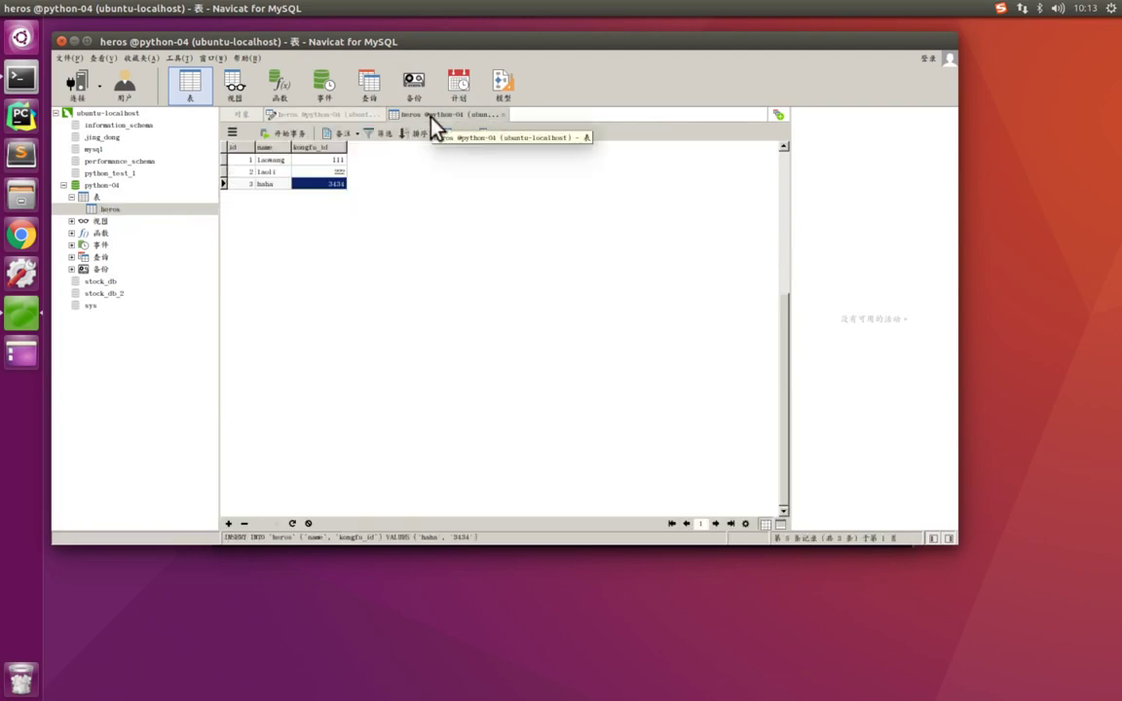
click(331, 116)
right_click(100, 209)
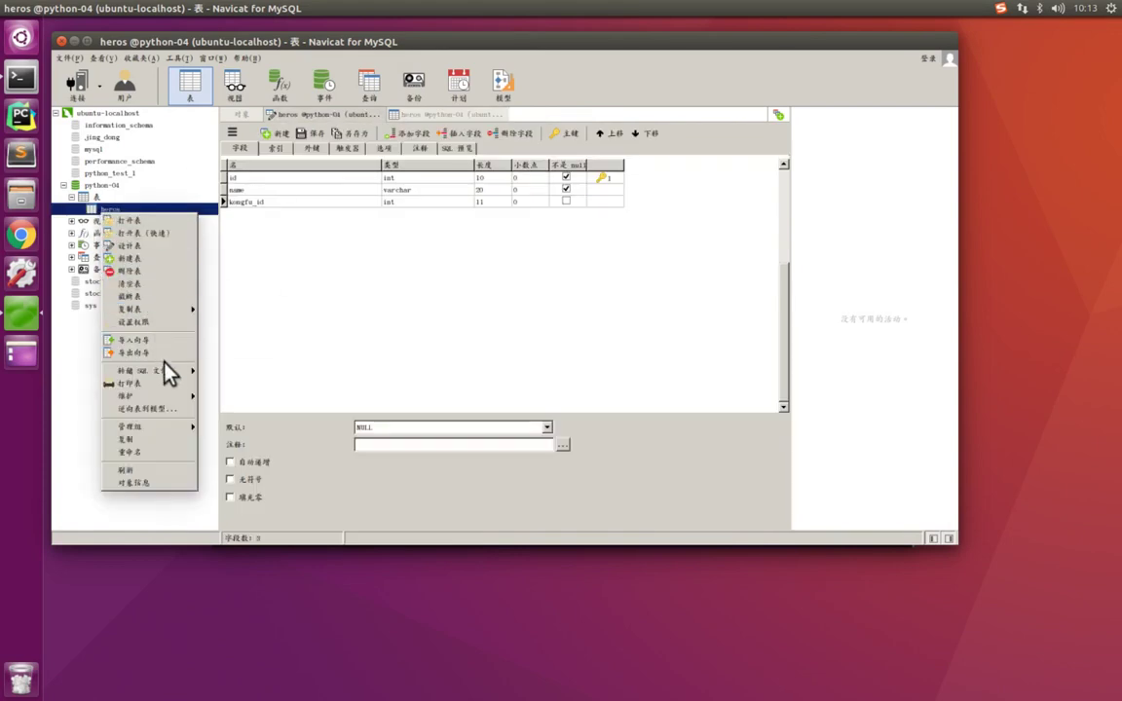
click(283, 277)
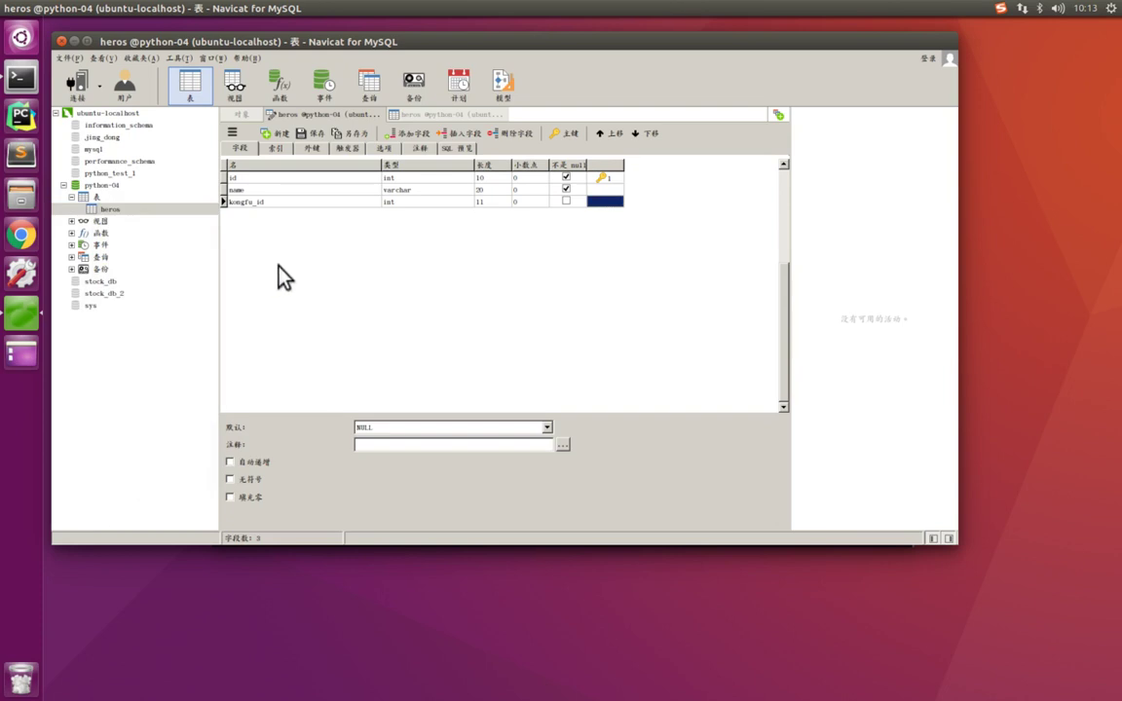
click(115, 209)
click(136, 209)
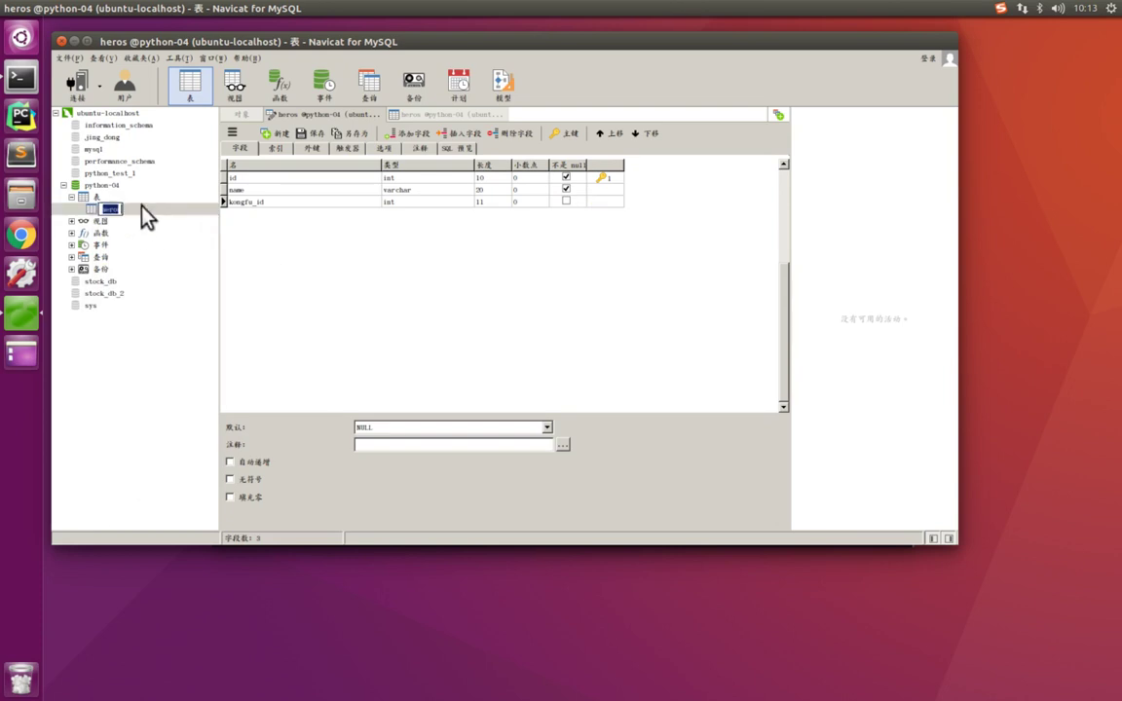
double_click(121, 210)
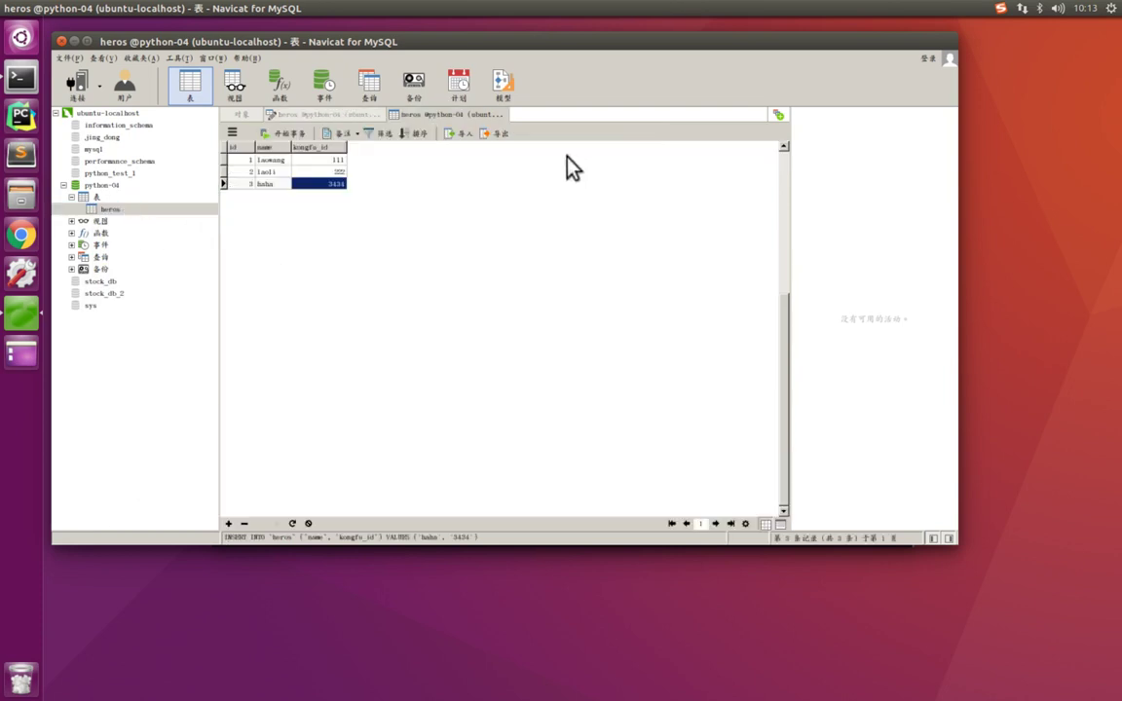
click(336, 115)
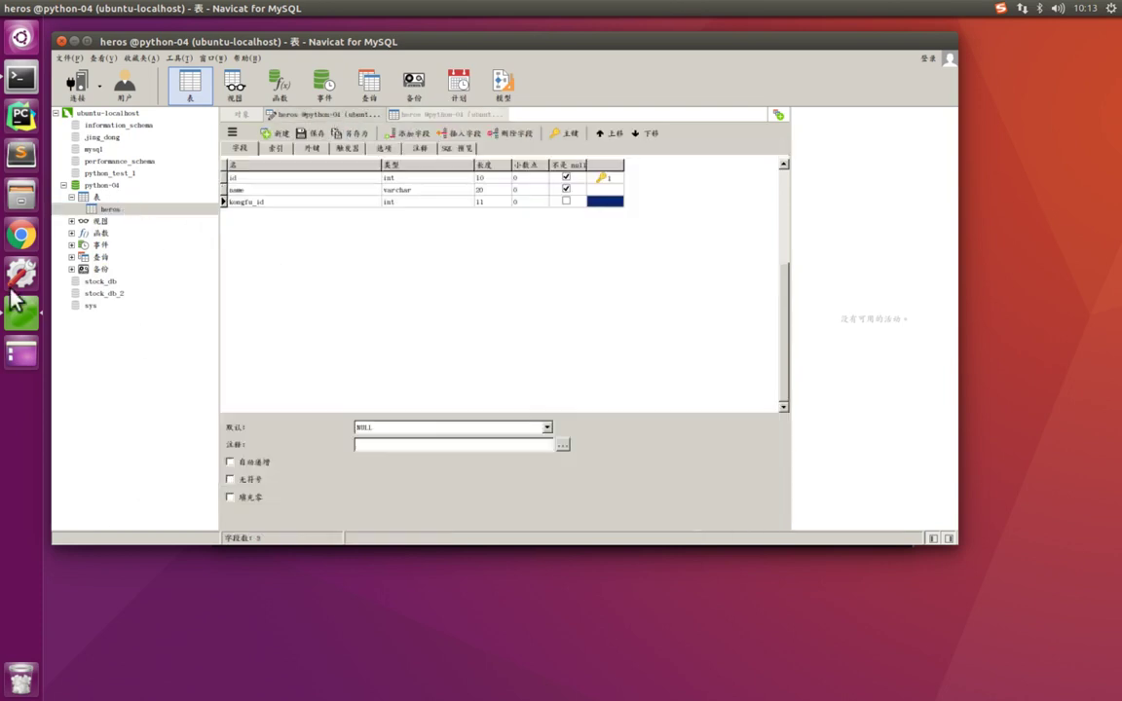
right_click(107, 211)
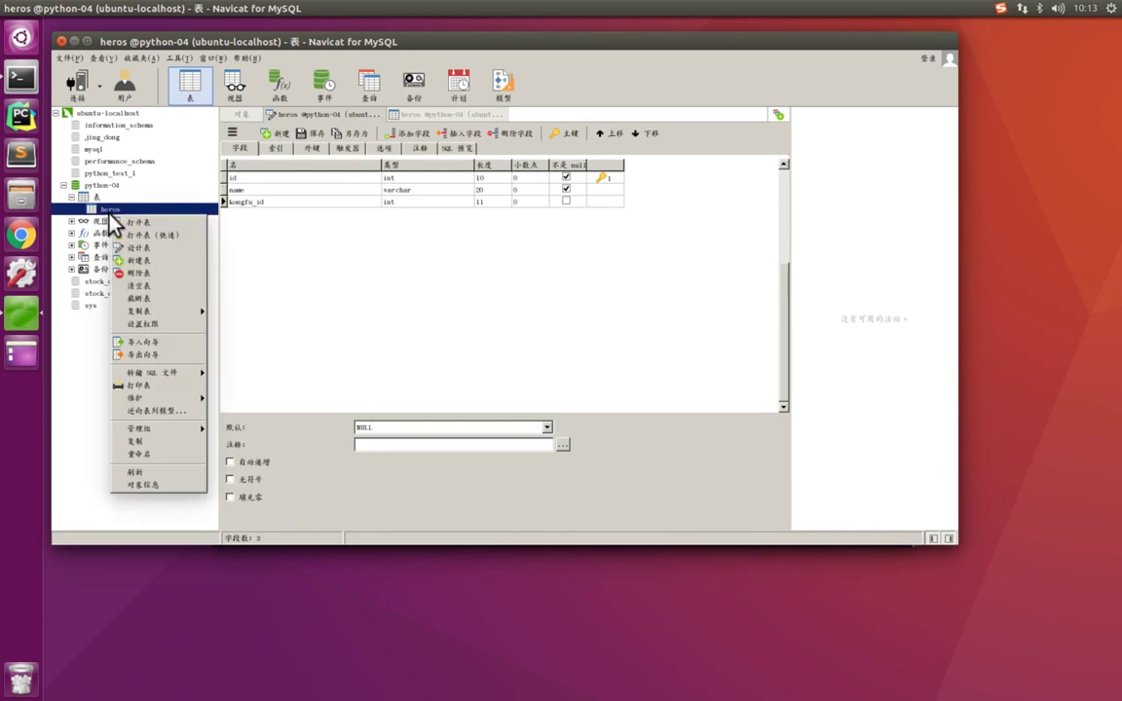
click(162, 249)
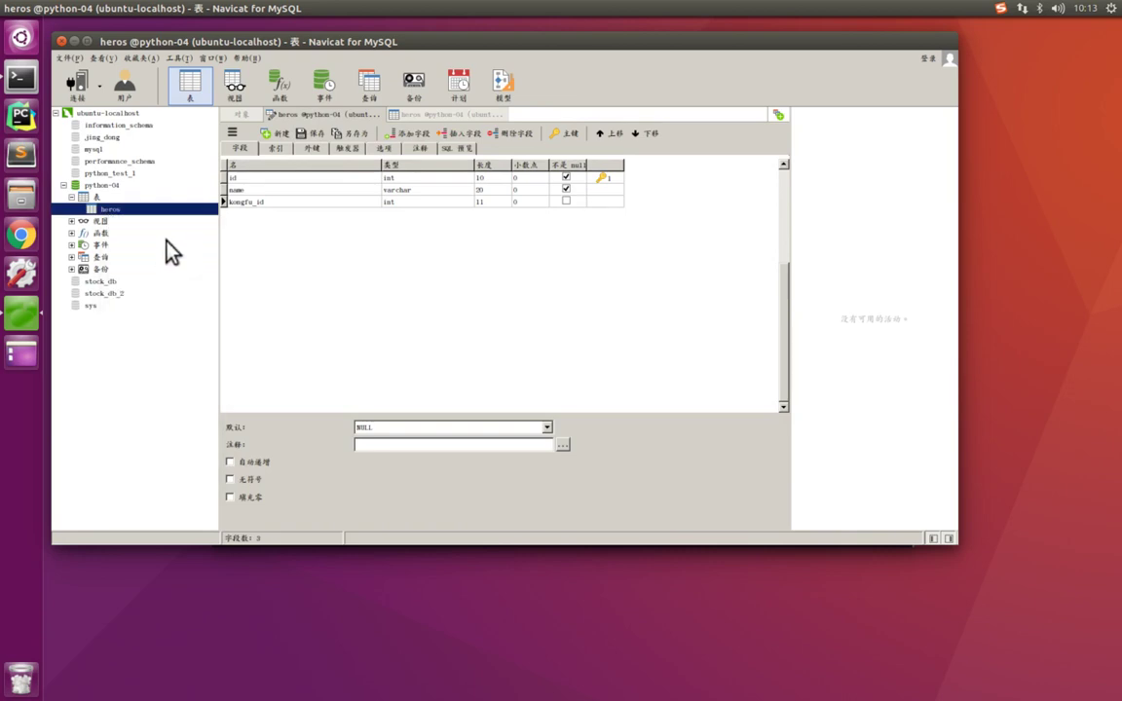
right_click(110, 209)
click(146, 249)
key(ctrl+alt+a)
mouse_move(467, 181)
mouse_down()
mouse_move(481, 200)
mouse_move(512, 200)
mouse_up()
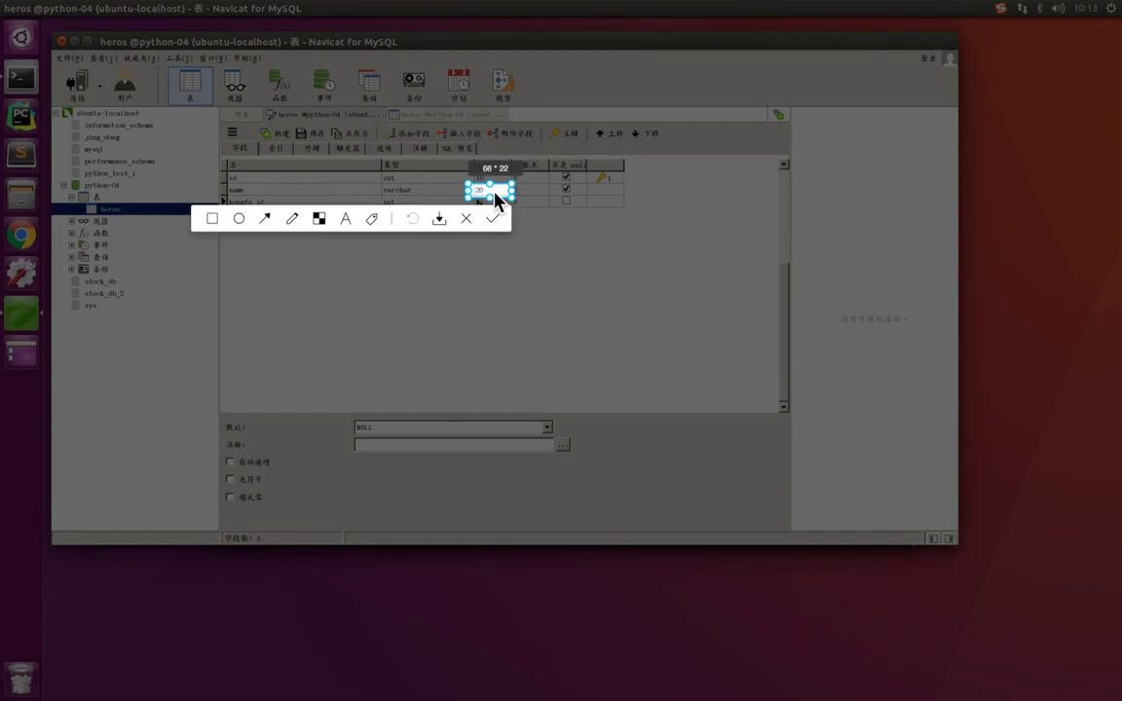
double_click(496, 200)
click(429, 190)
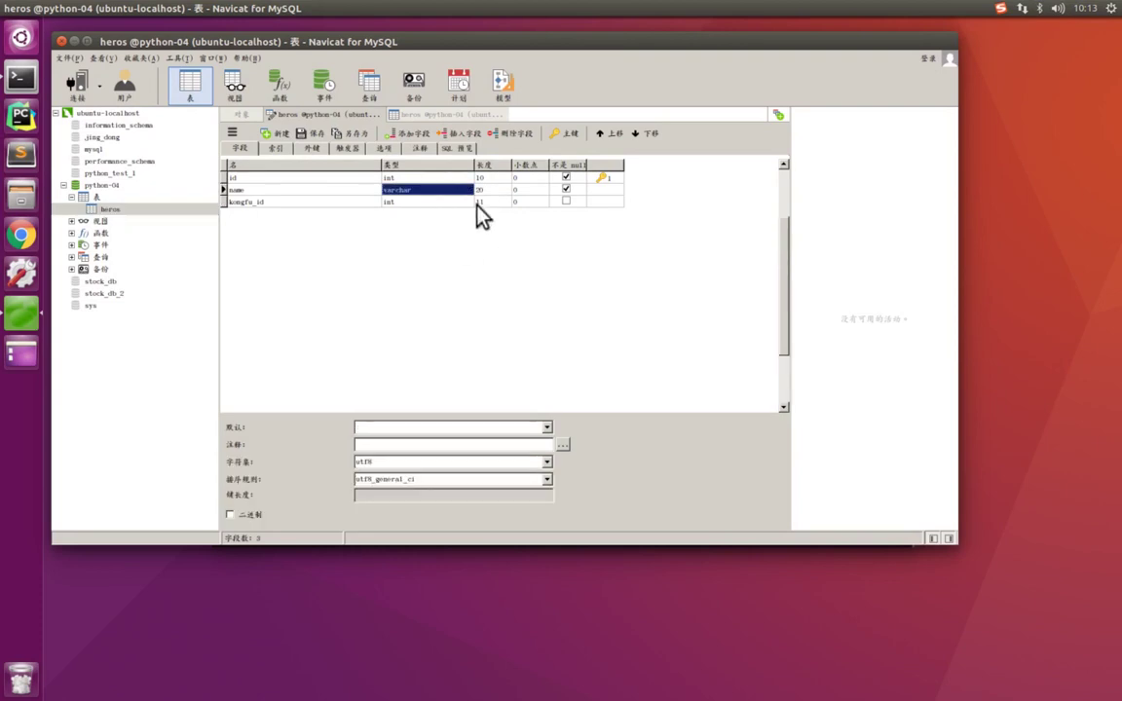
click(464, 116)
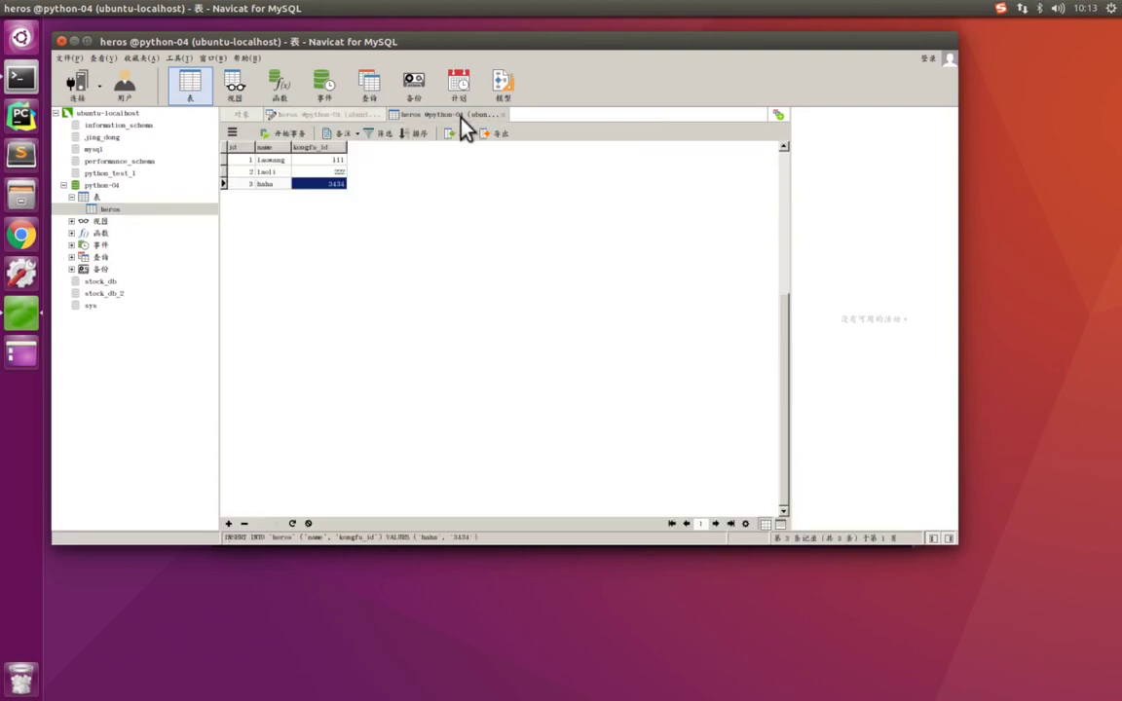
- Post a fourth heros record with an overlong name and kongfu_id 112312
click(229, 523)
click(276, 196)
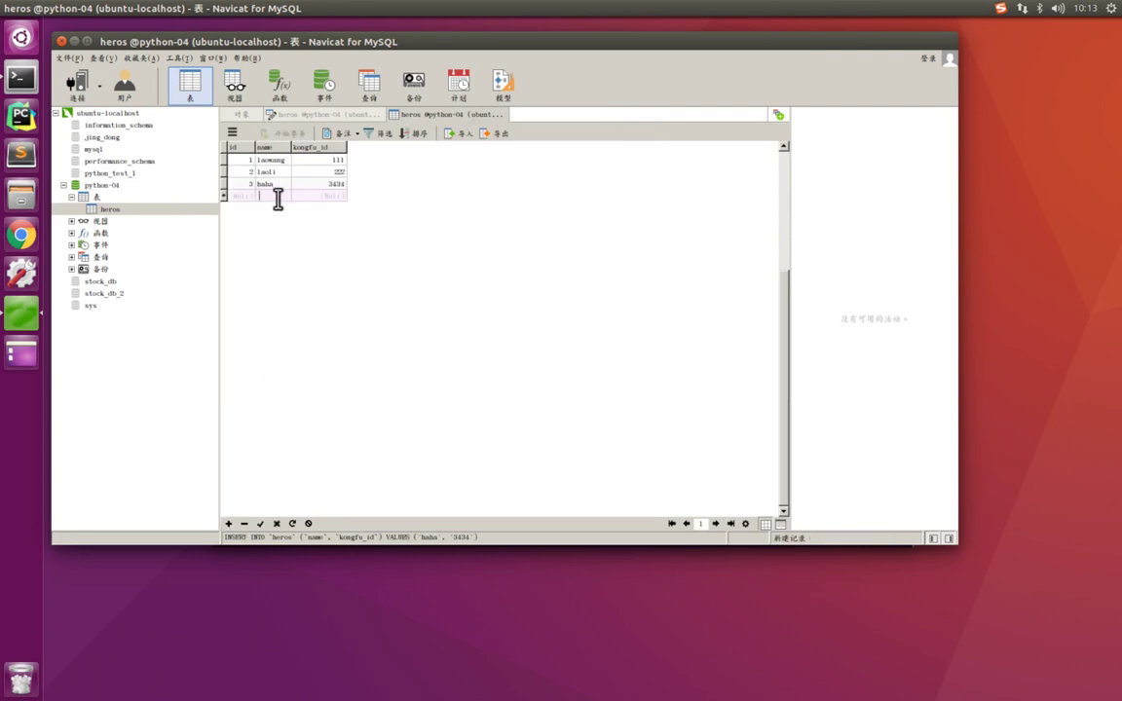
text(kasjdkfjaskdfjkasjdfkjaskdfjkasjdfkja)
key(shift)
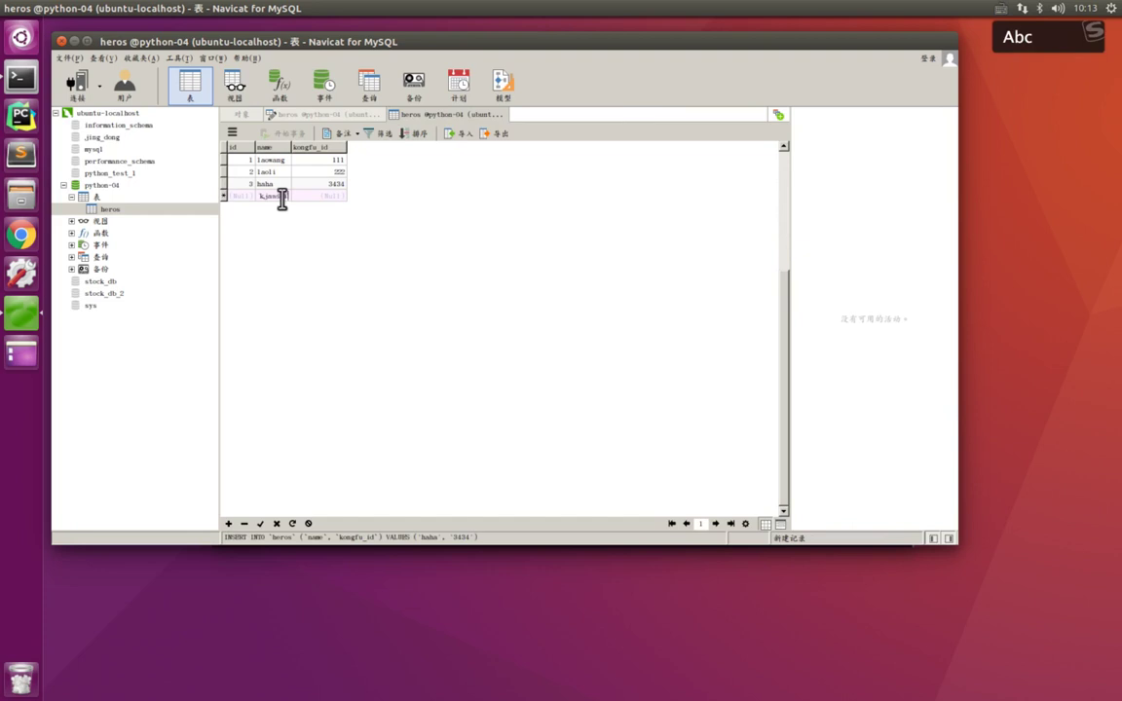
key(Escape)
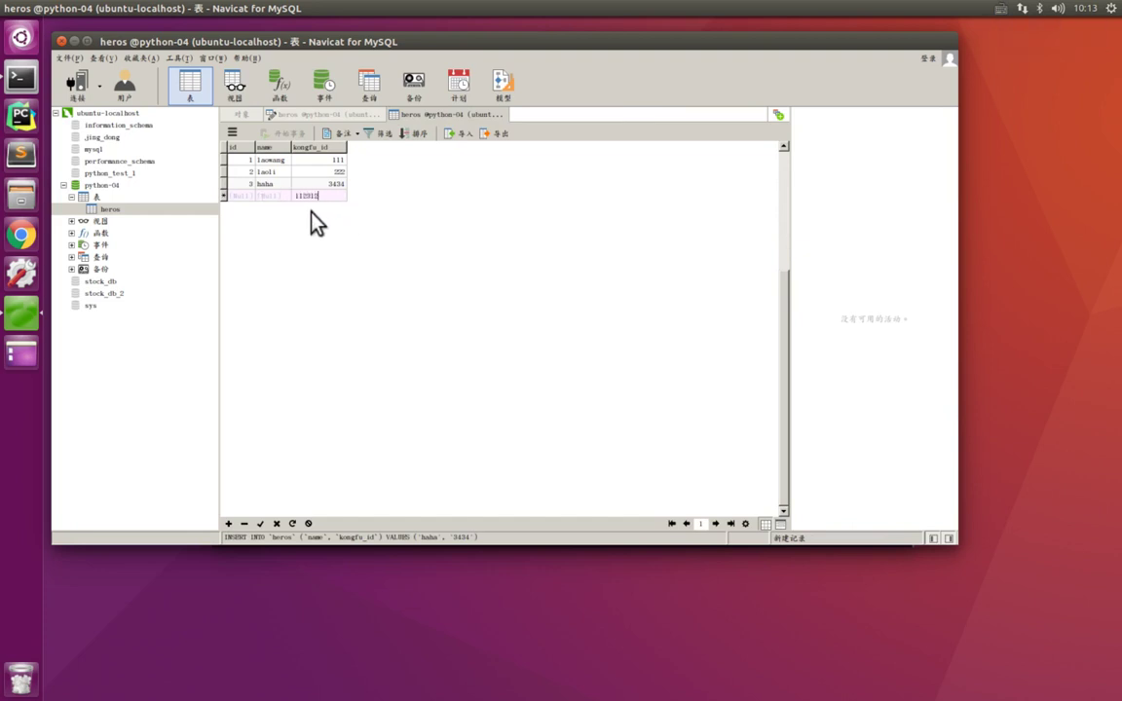
click(279, 195)
text(1)
key(ctrl+a)
text(123123asd)
click(260, 523)
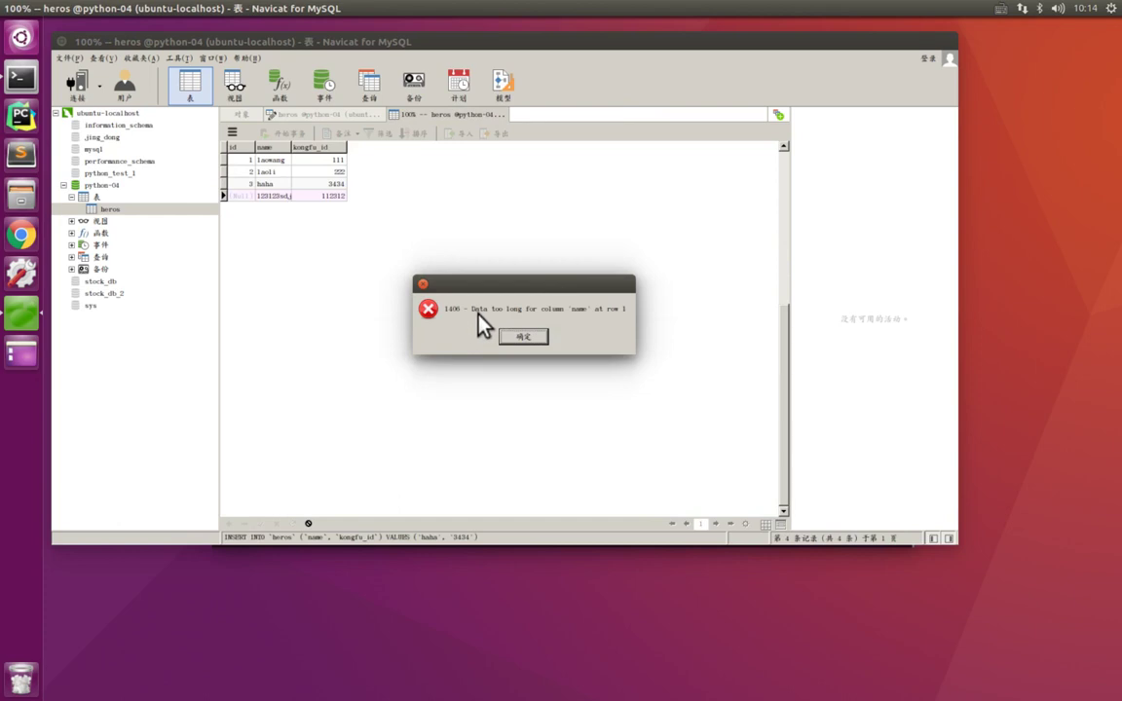
- Dismiss the 1406 data-too-long error and refresh, discarding the unsaved record
click(537, 336)
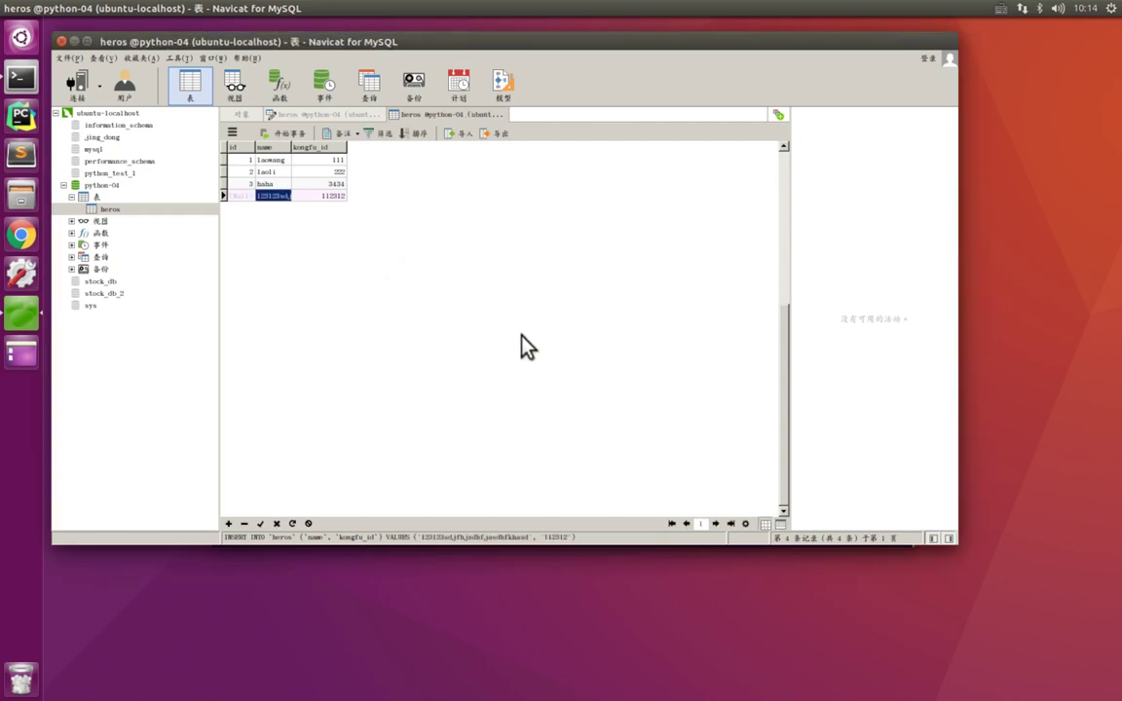
click(293, 523)
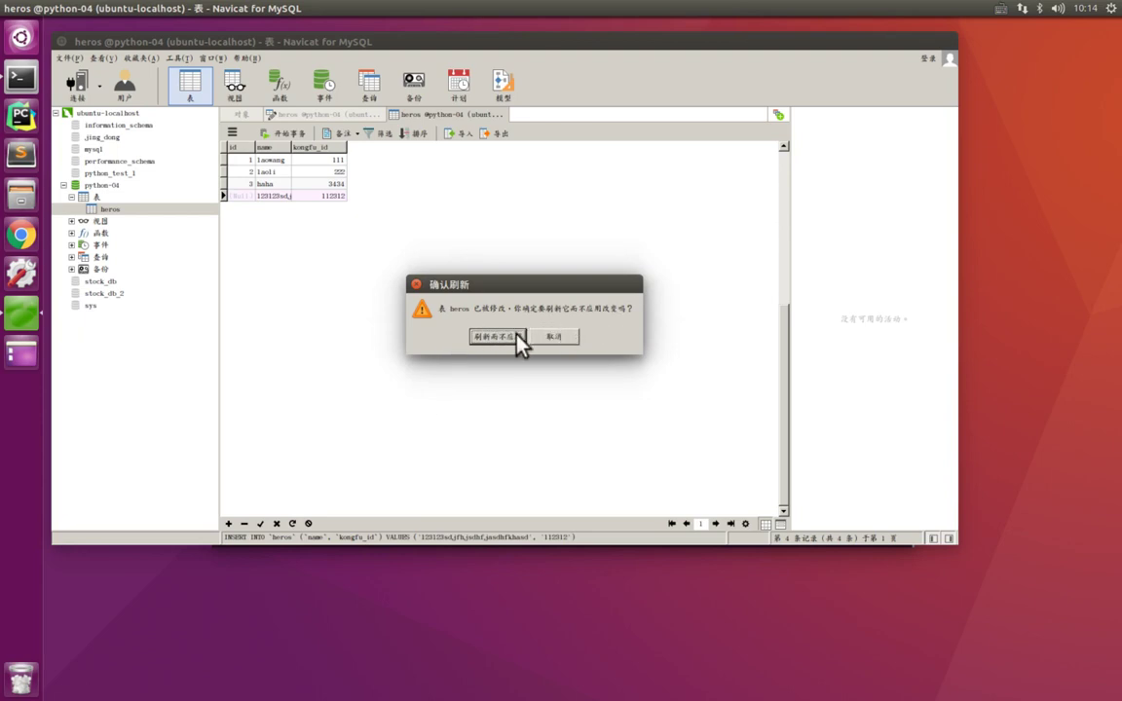
click(514, 336)
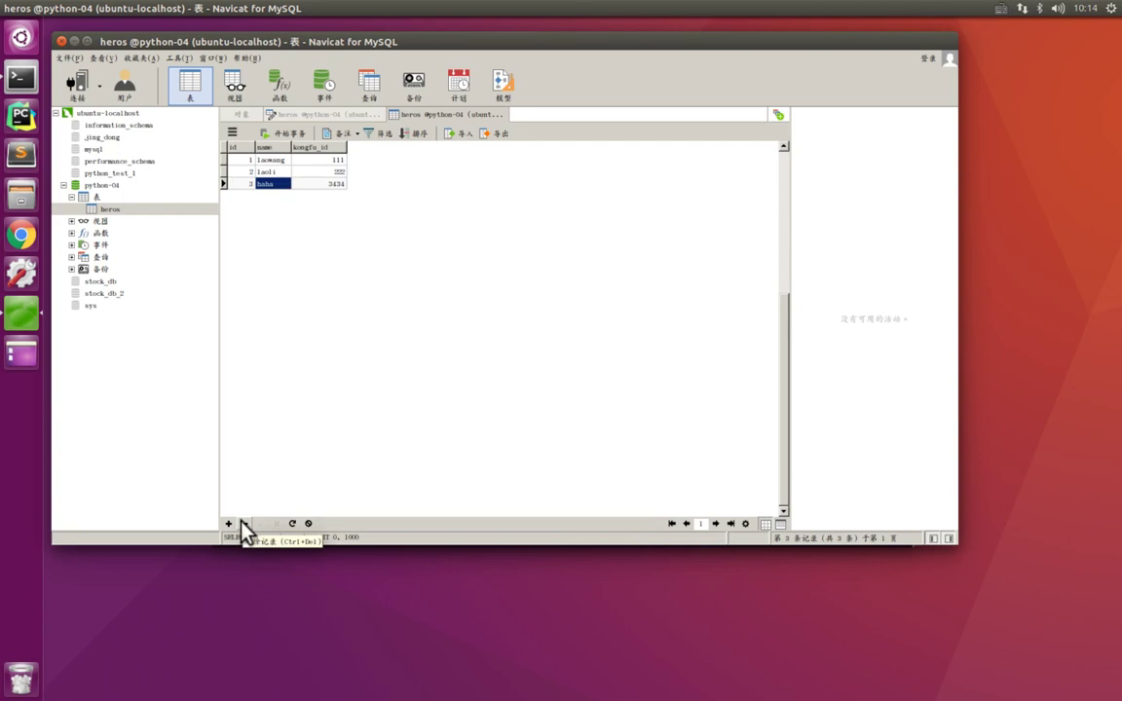
- Delete the haha record in row 3, then select laoli's name for editing
double_click(310, 185)
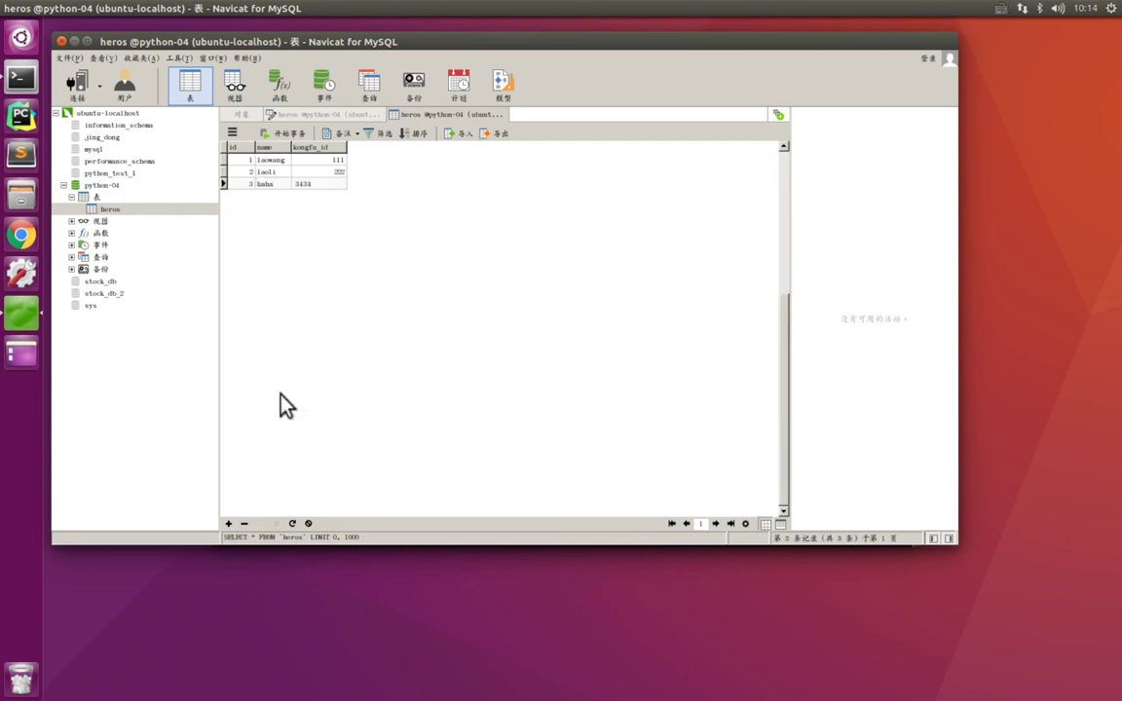
click(245, 523)
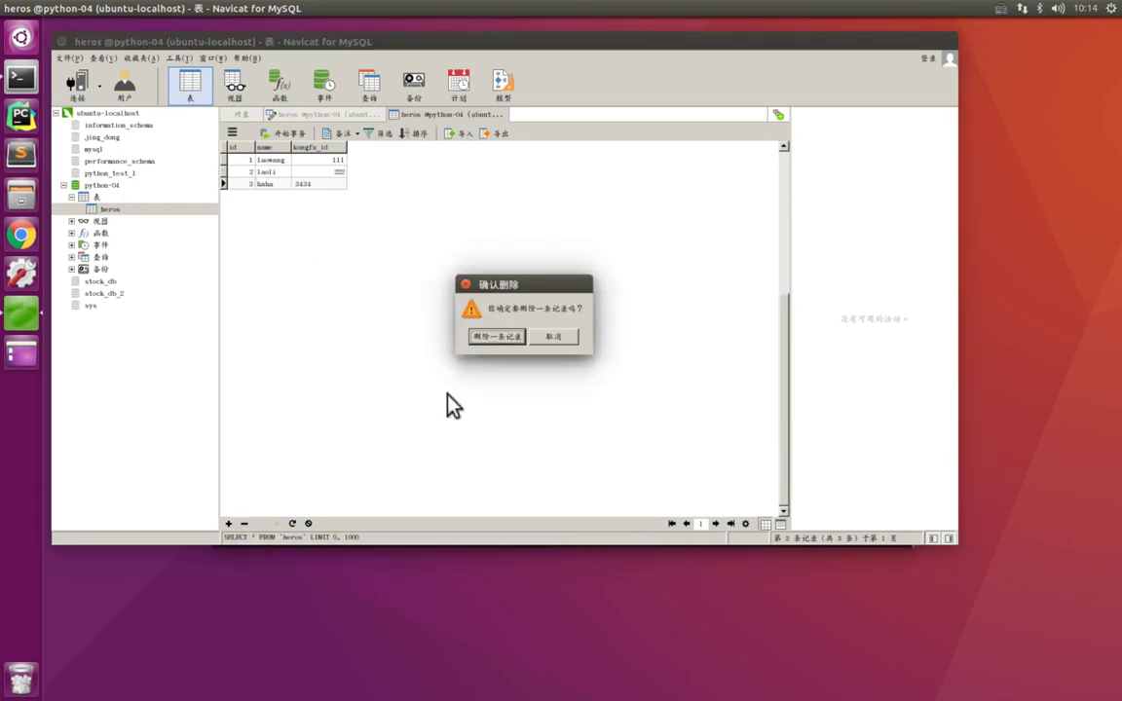
click(519, 339)
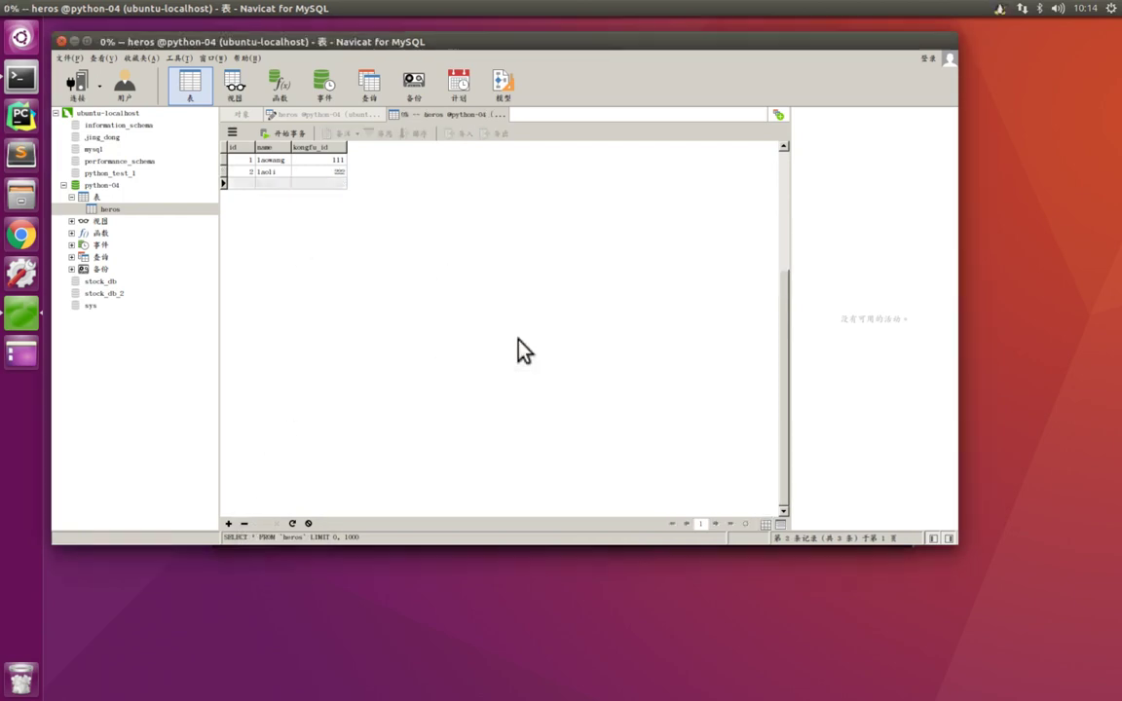
double_click(282, 174)
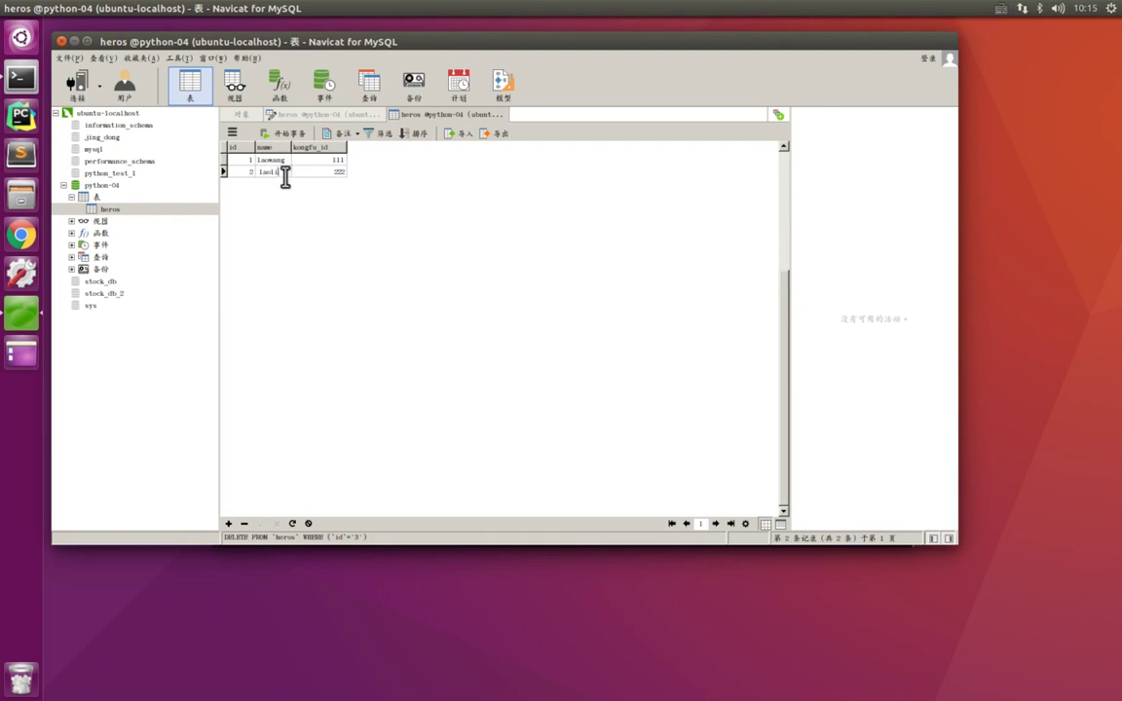
double_click(282, 175)
- Change row 2's name from laoli to dalaoli and post the edit
key(alt)
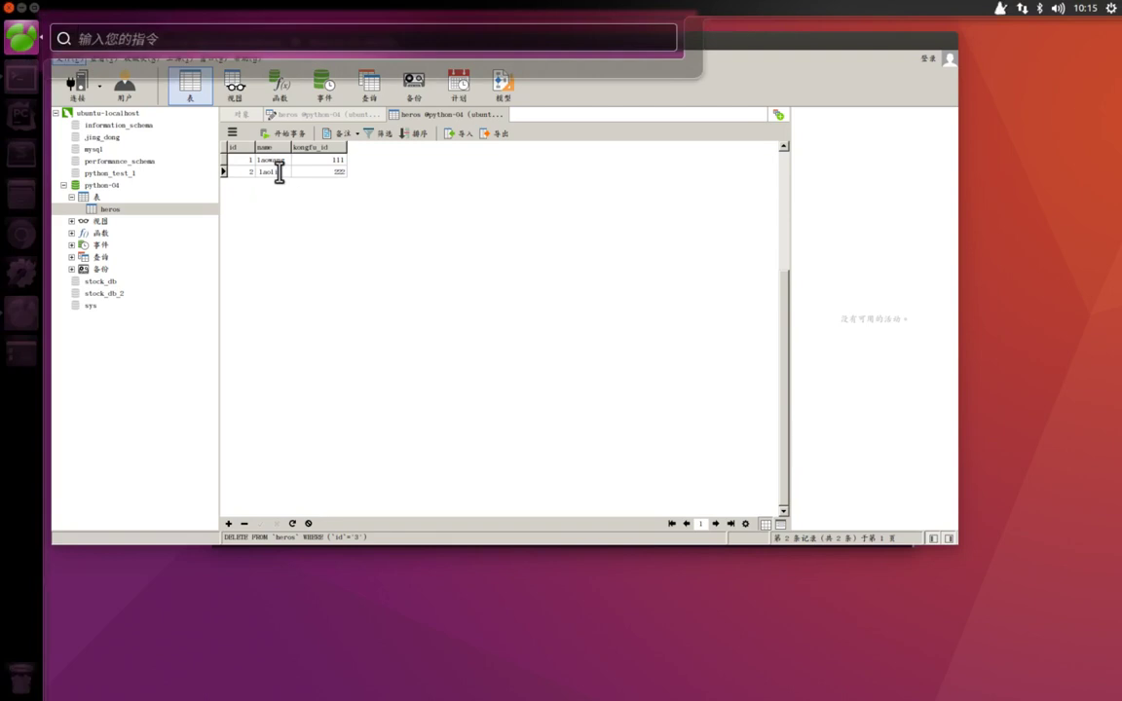
key(Escape)
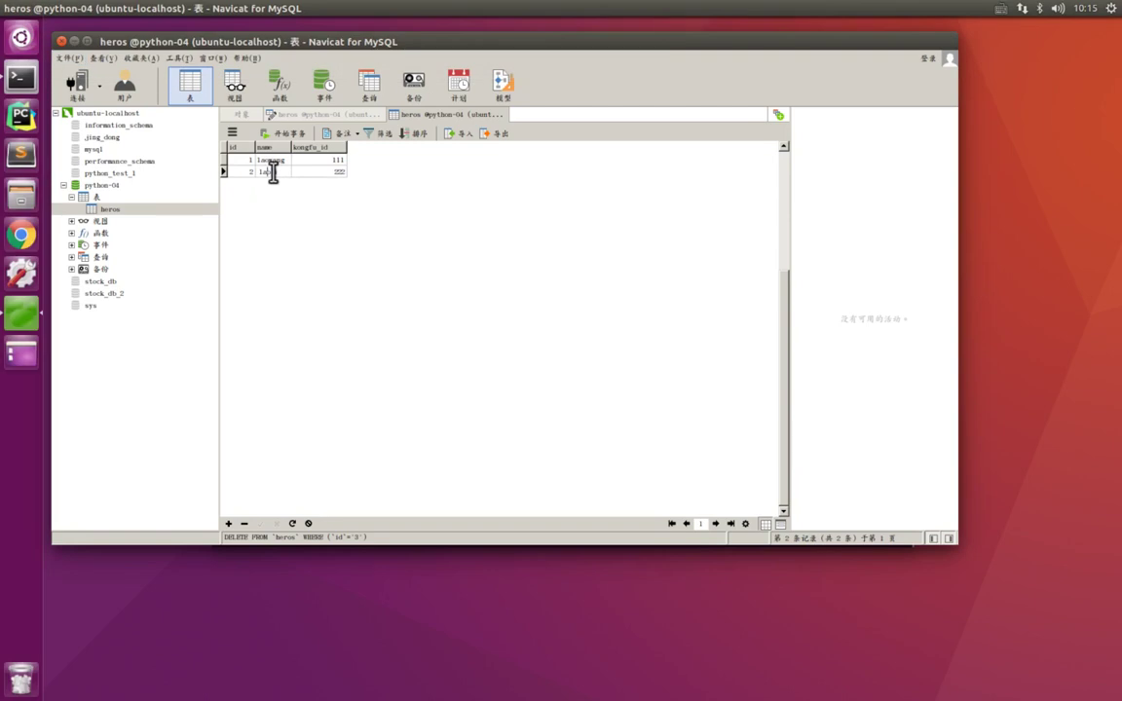
text(daoli)
double_click(274, 172)
click(262, 523)
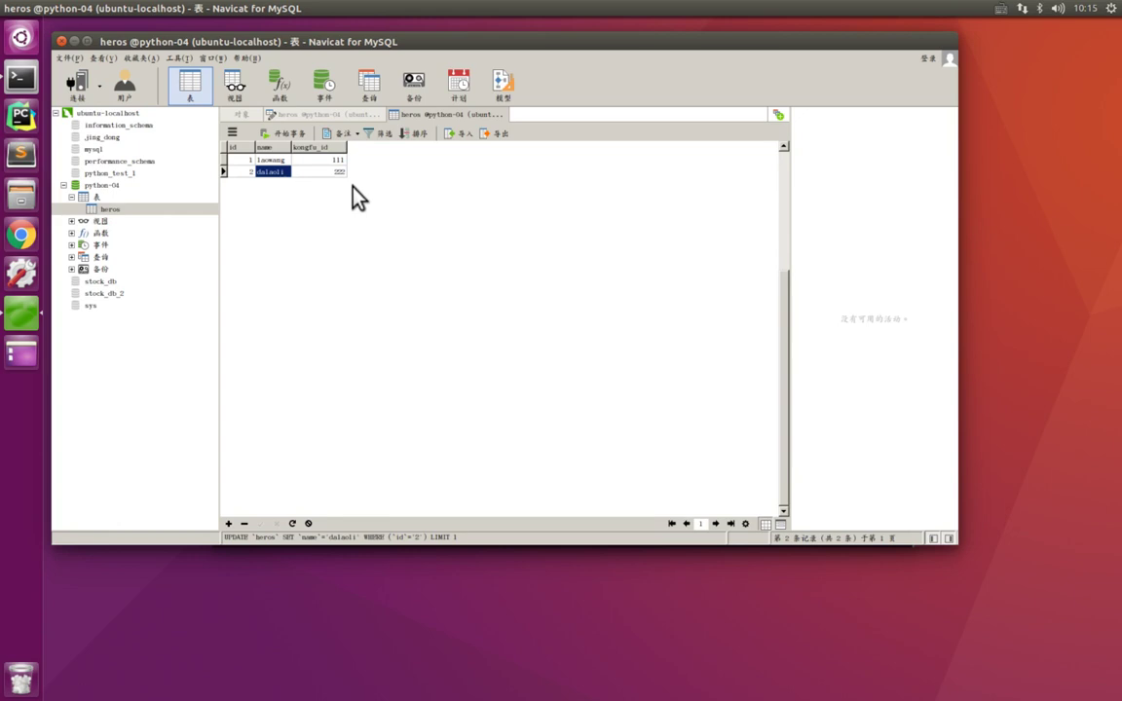
click(104, 188)
right_click(105, 192)
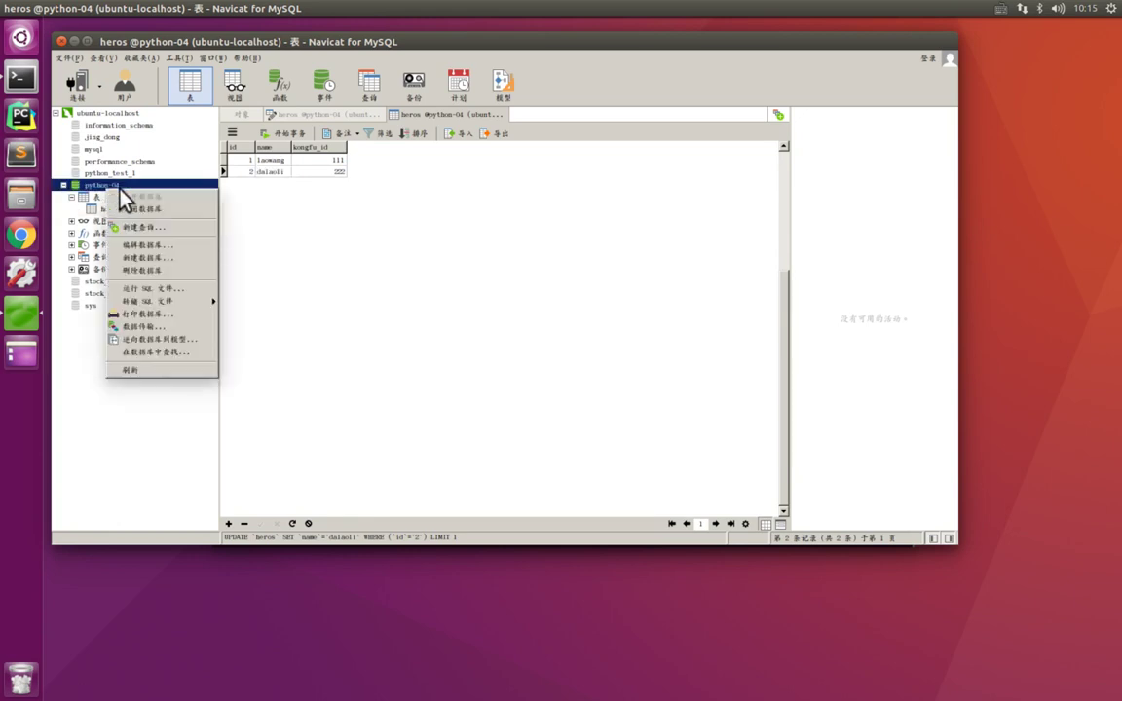
click(160, 246)
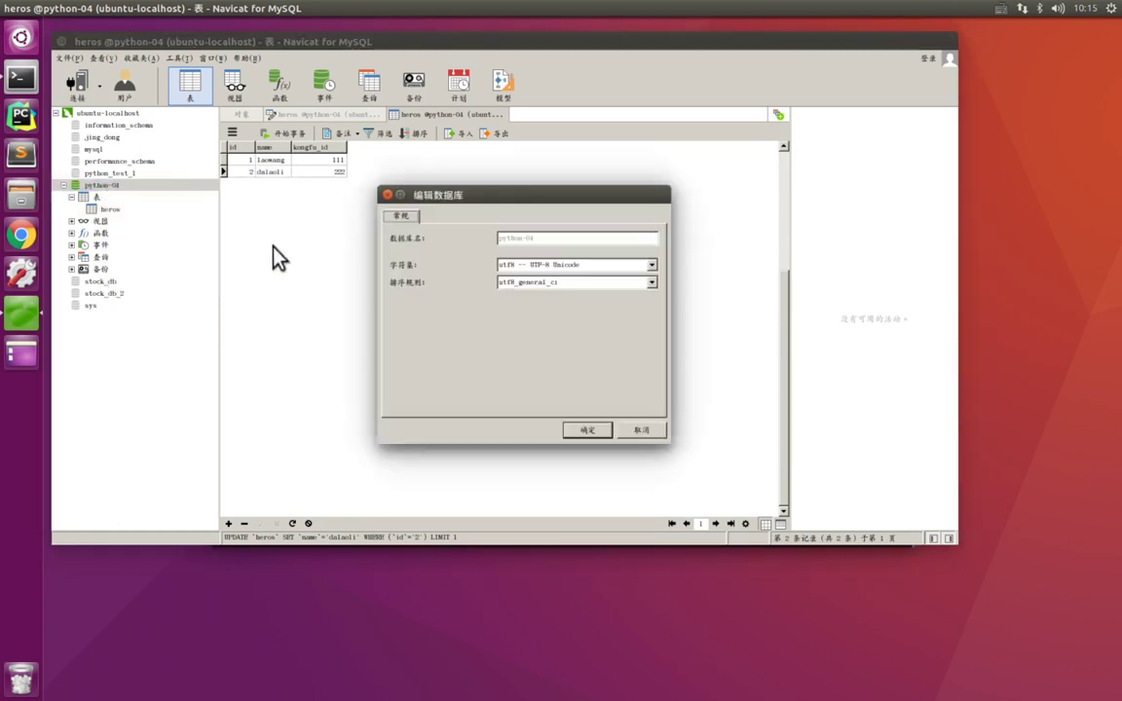
click(653, 272)
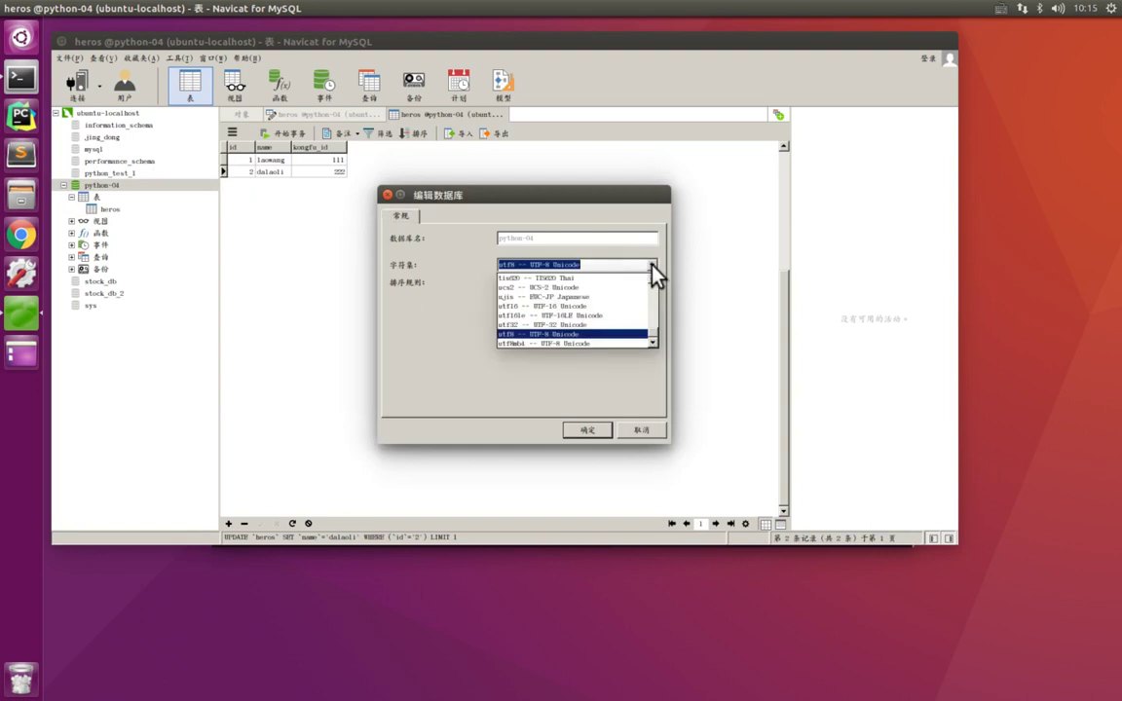
click(561, 338)
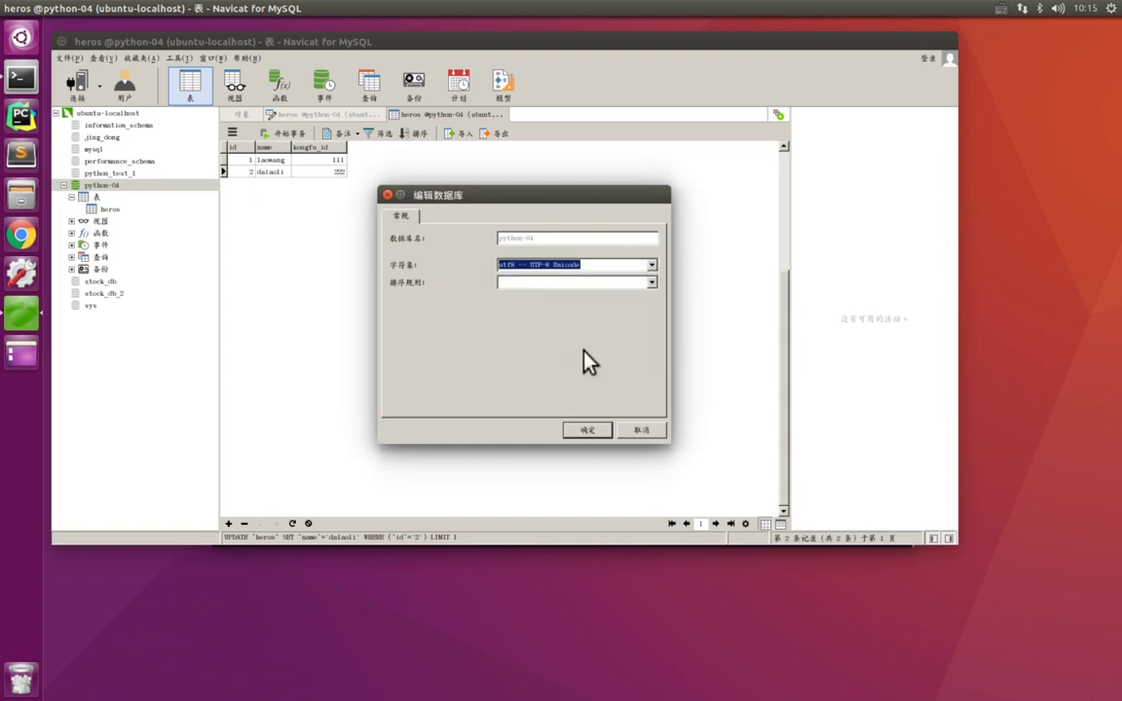
click(640, 429)
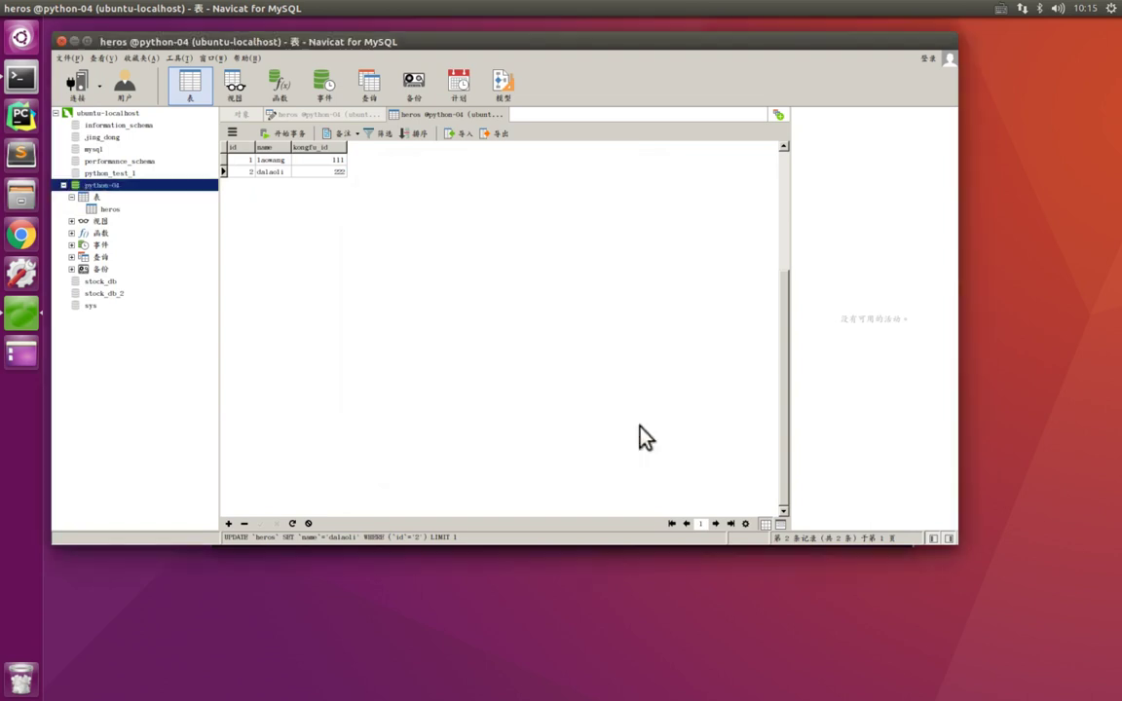
click(116, 214)
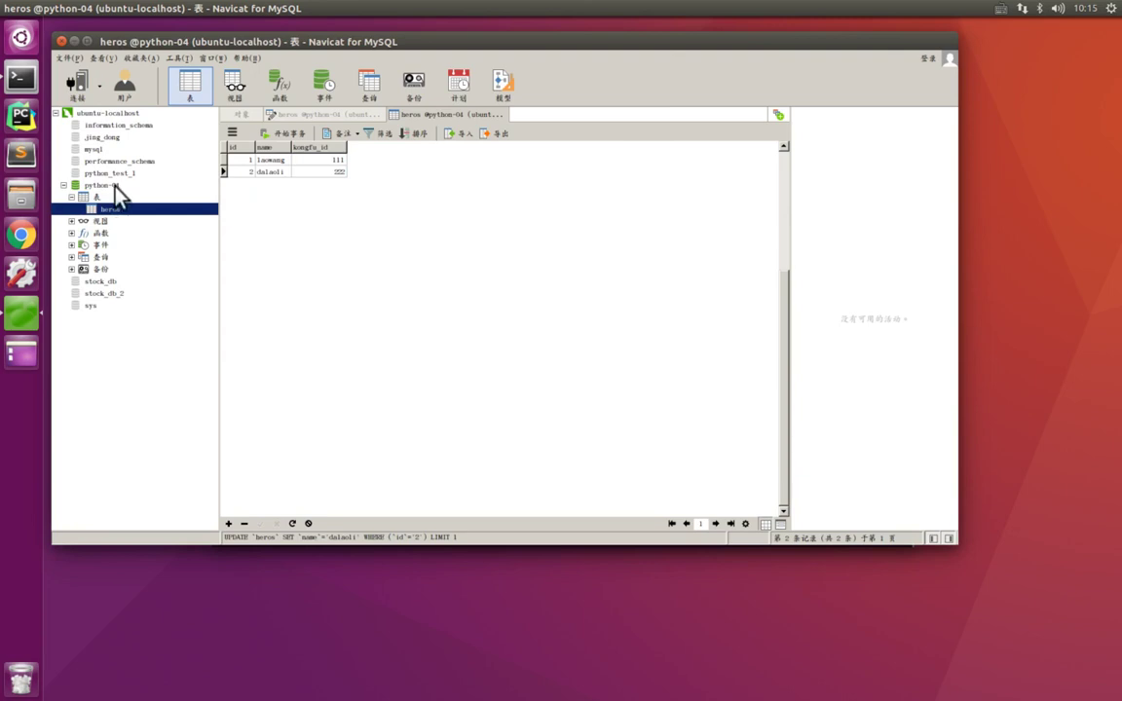
click(115, 185)
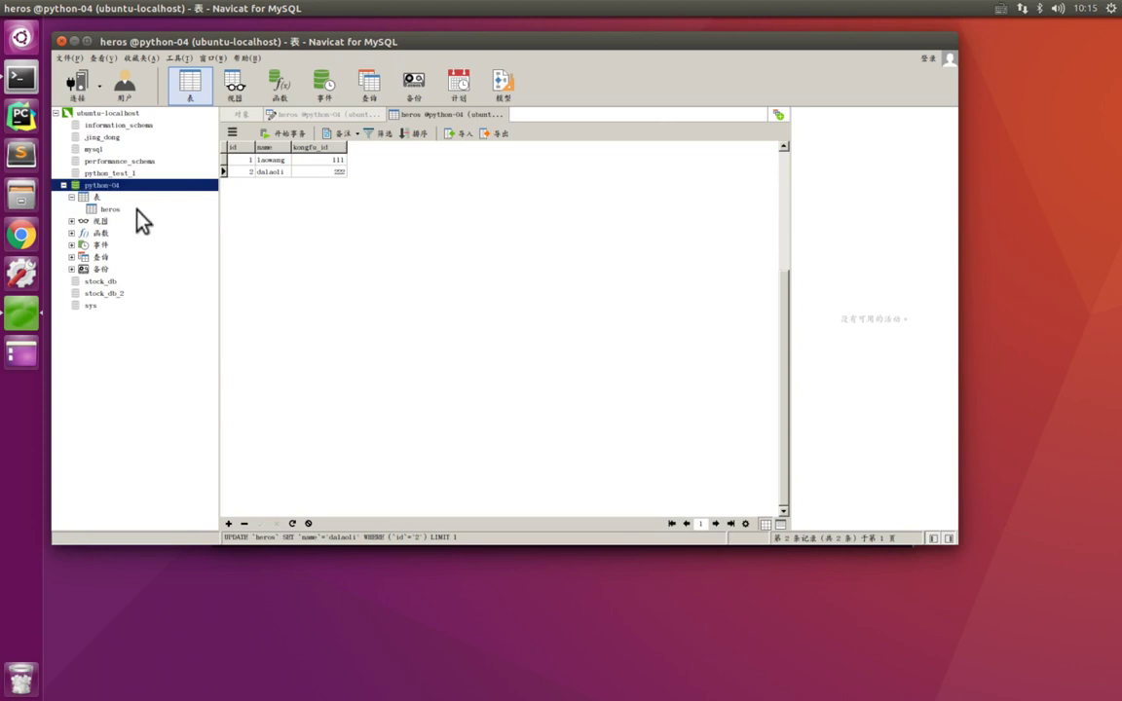
- Replace the id 2 hero's name dalaoli with the Chinese 哈哈 using the Sogou IME, and save the record
click(136, 210)
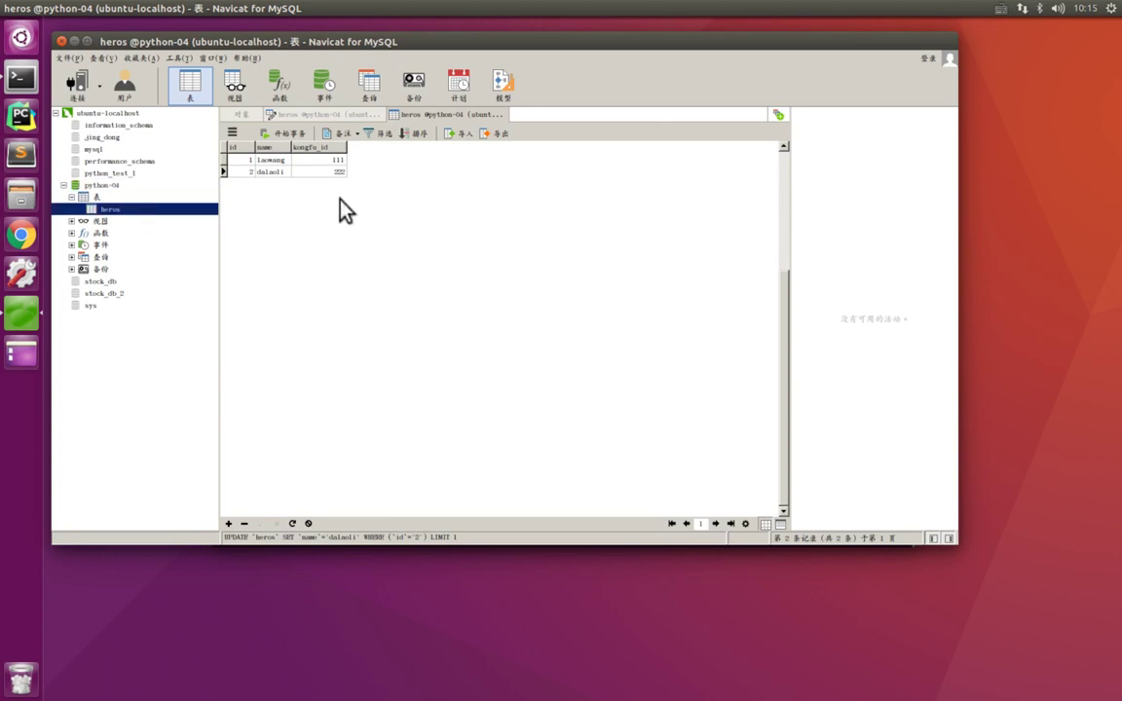
double_click(327, 174)
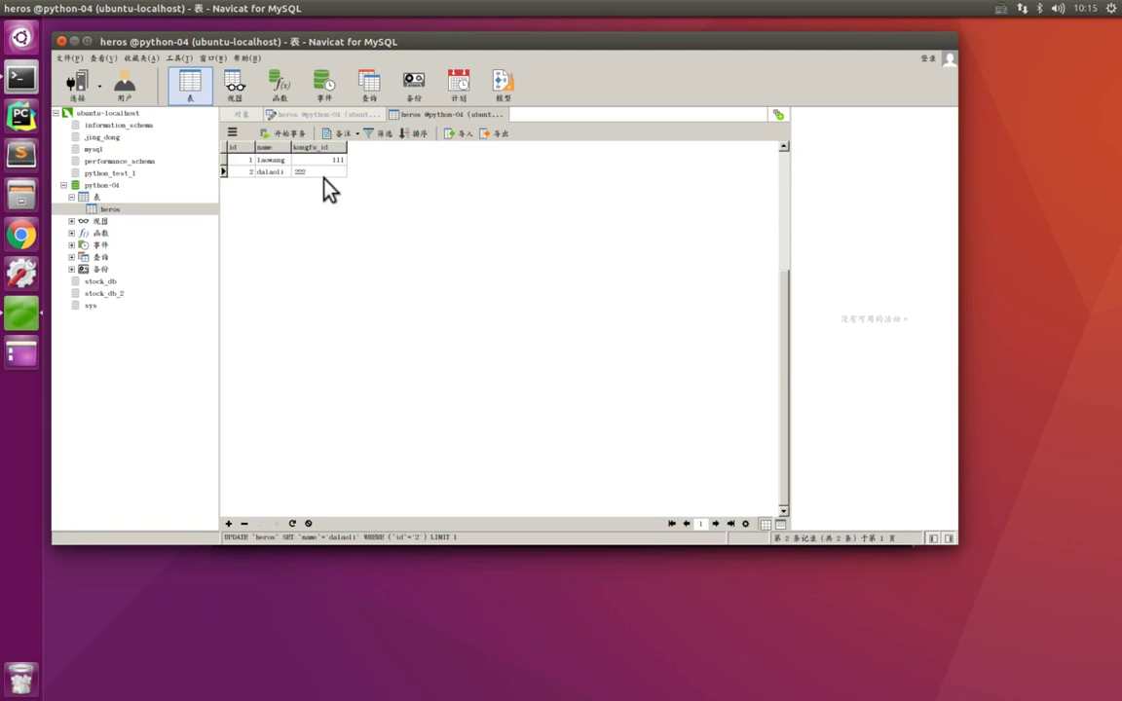
double_click(283, 172)
text(l)
key(BackSpace)
key(ctrl+space)
text(haha)
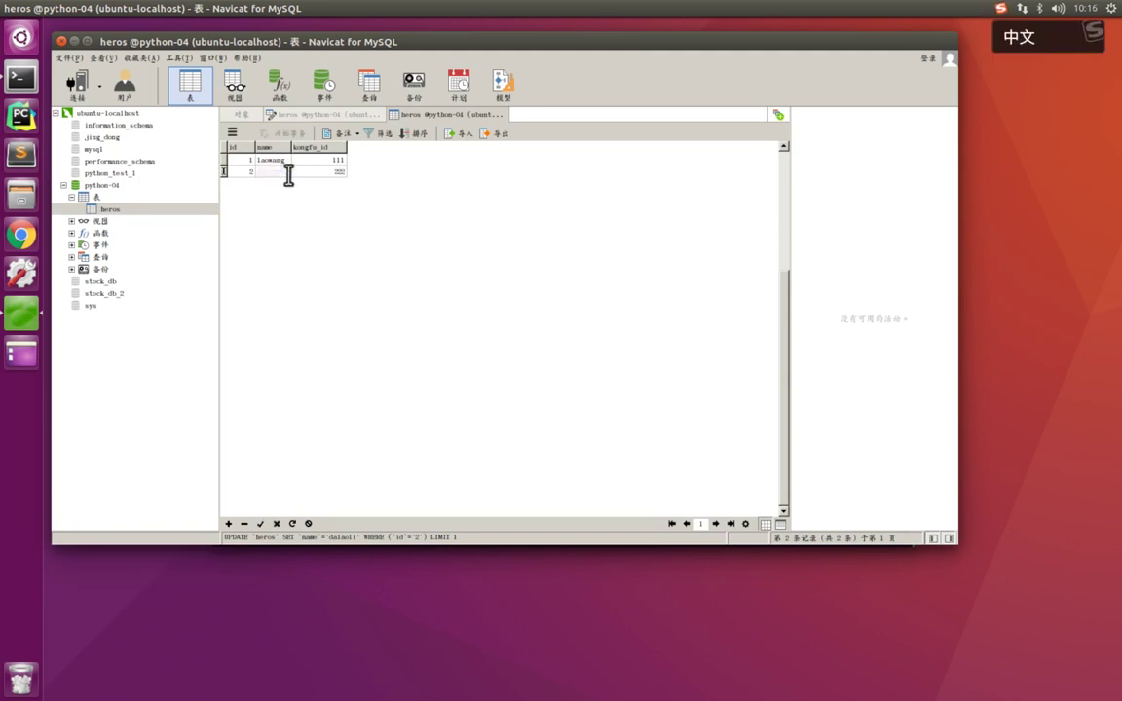
key(space)
click(261, 524)
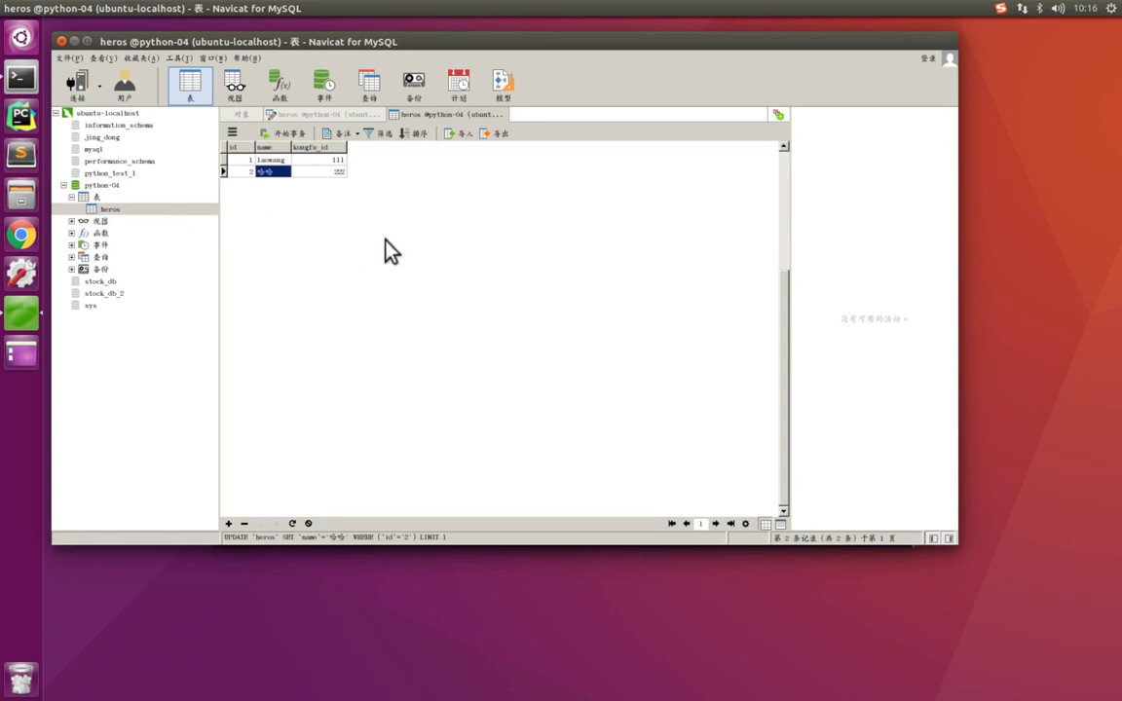
drag(422, 43, 472, 77)
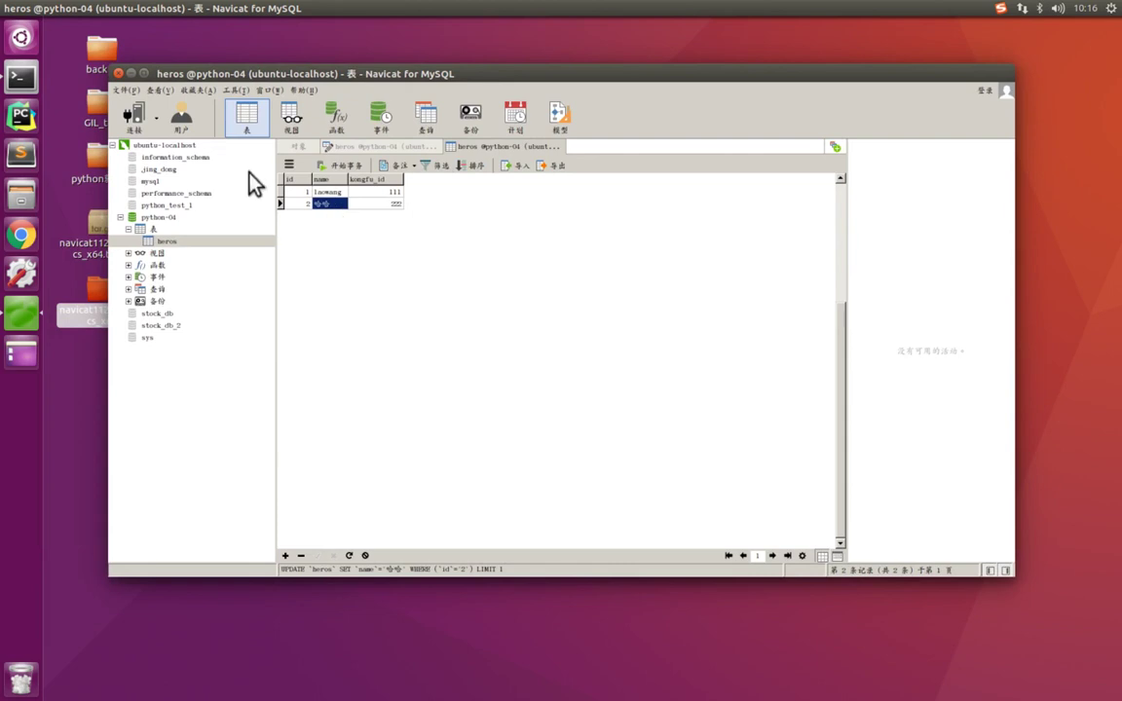
- Maximize the Navicat window, then restore it to a smaller size and reposition it
click(143, 73)
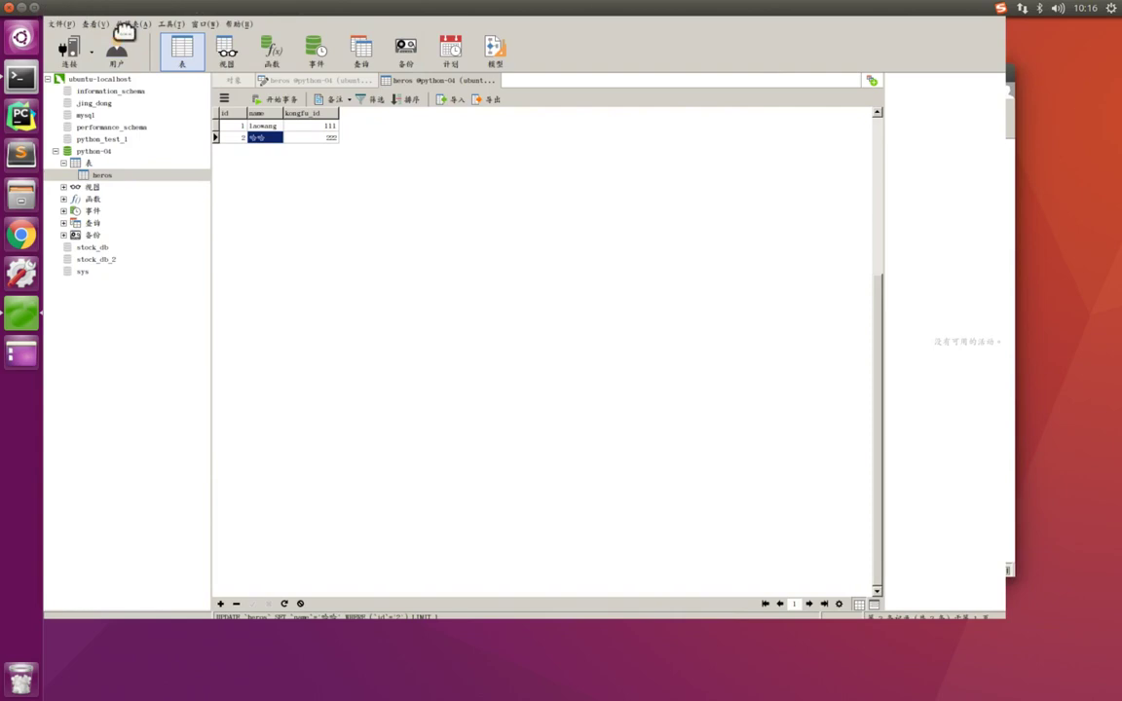
drag(45, 7, 179, 73)
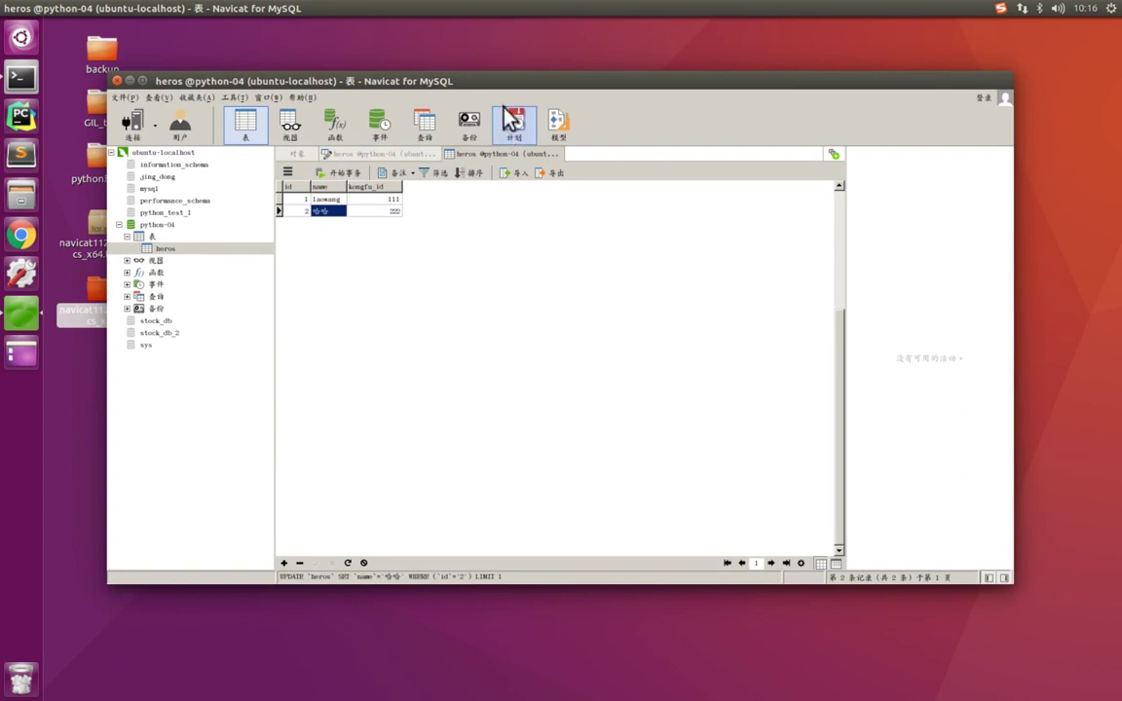
mouse_move(492, 85)
mouse_down()
mouse_move(502, 87)
mouse_move(466, 68)
mouse_move(500, 64)
mouse_up()
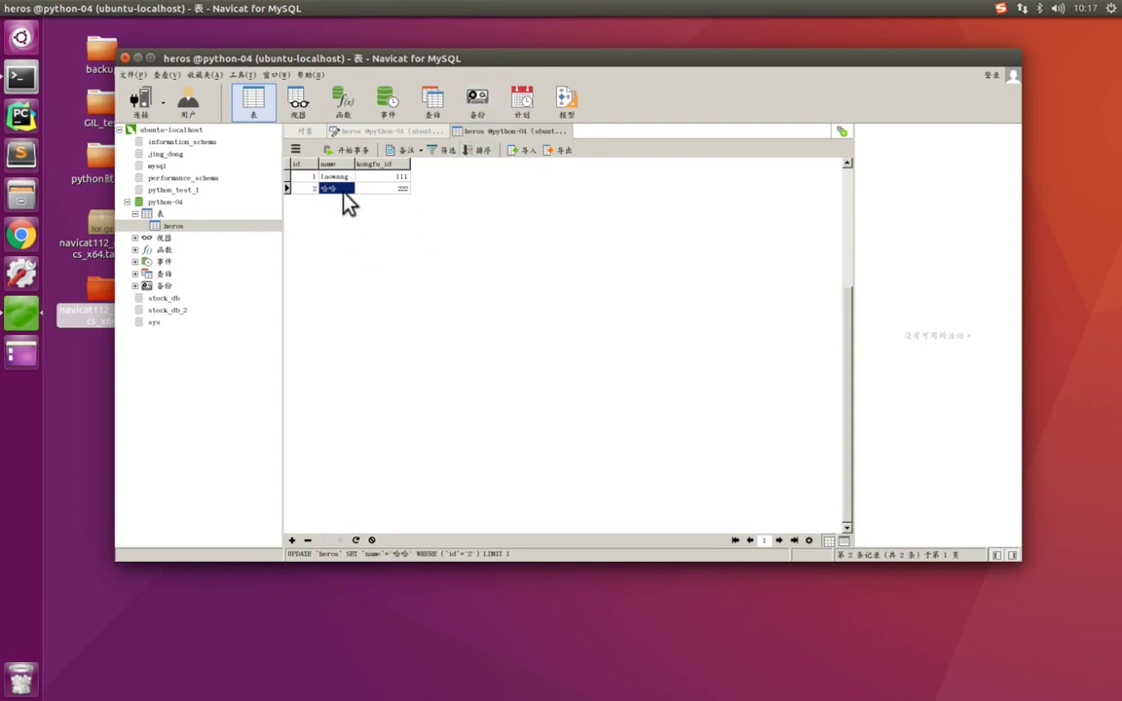
- Select laowang's name cell in row 1, then leave the virtual machine for the Mac desktop
key(Up)
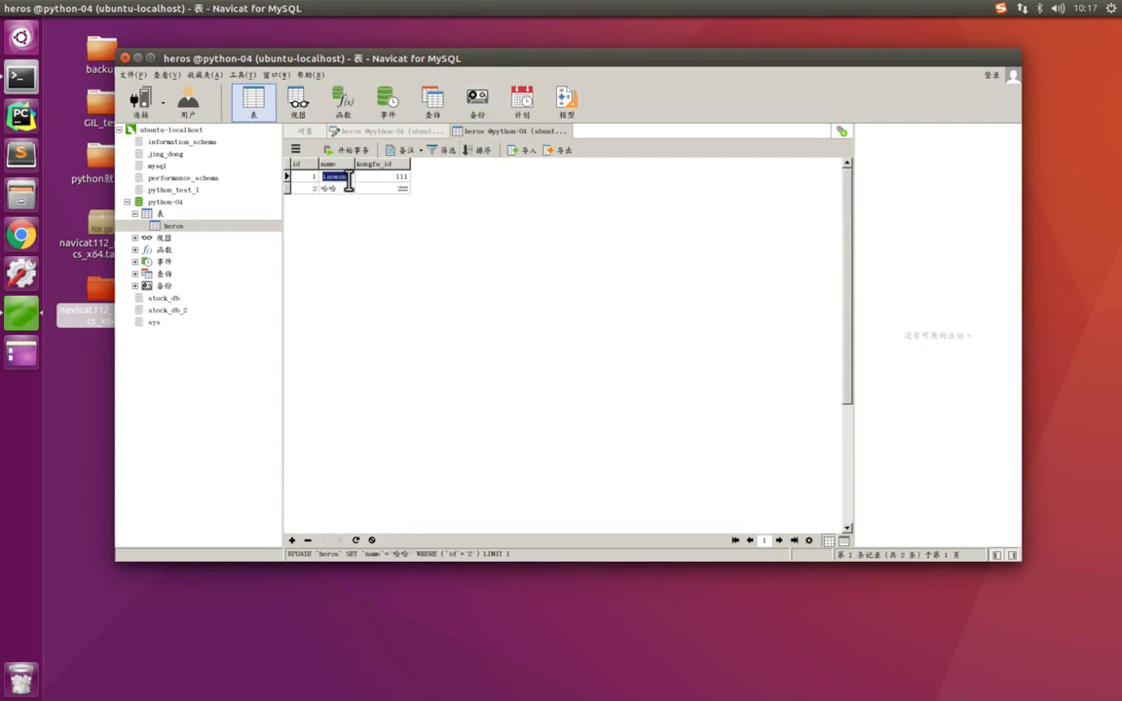
click(327, 539)
key(ctrl+Left)
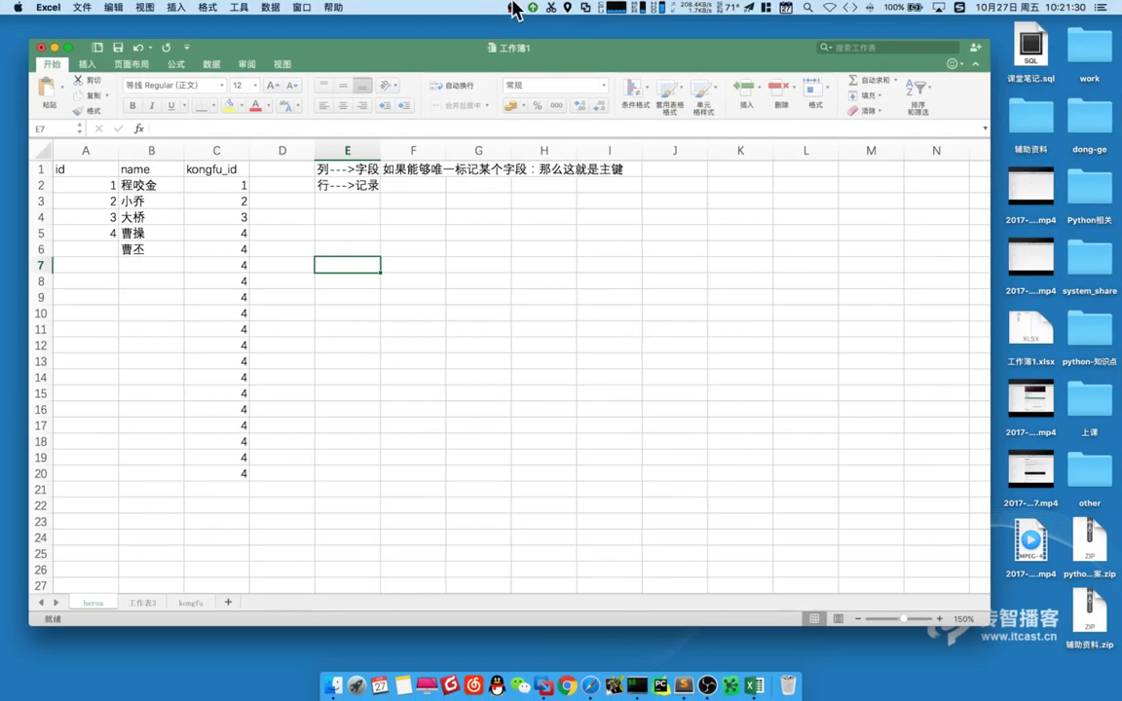